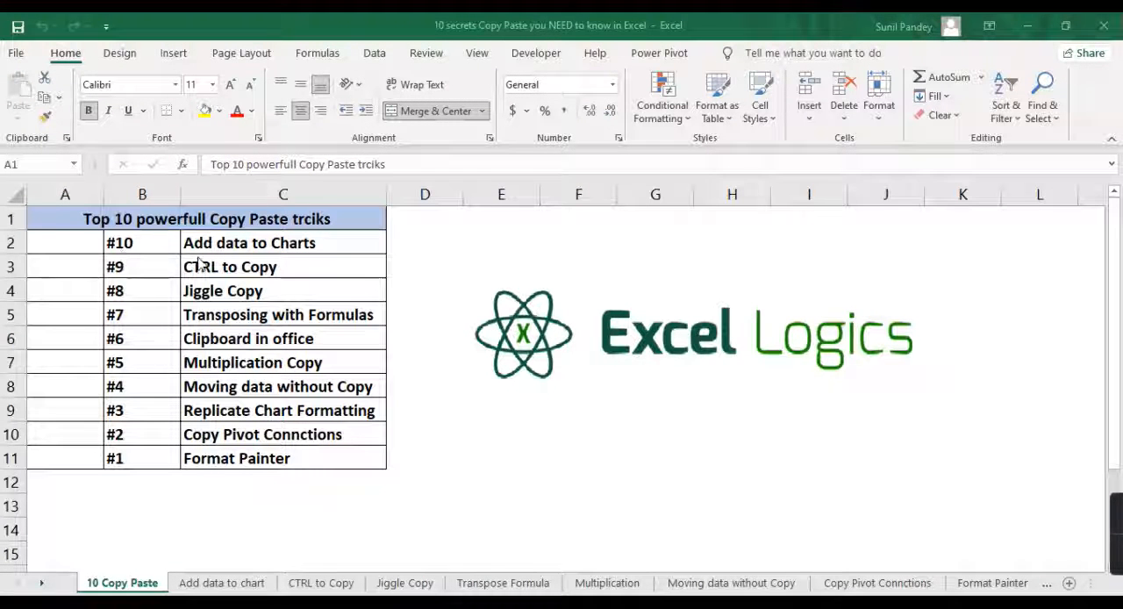
{"action": "left_click", "coordinate": [151, 246]}
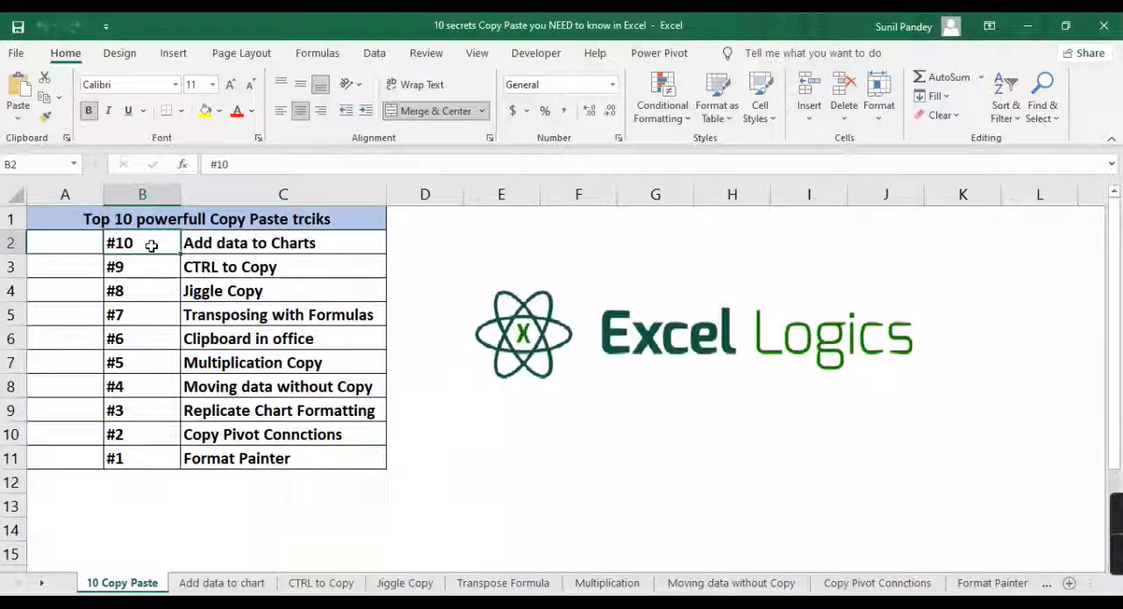
{"action": "left_click", "coordinate": [222, 242]}
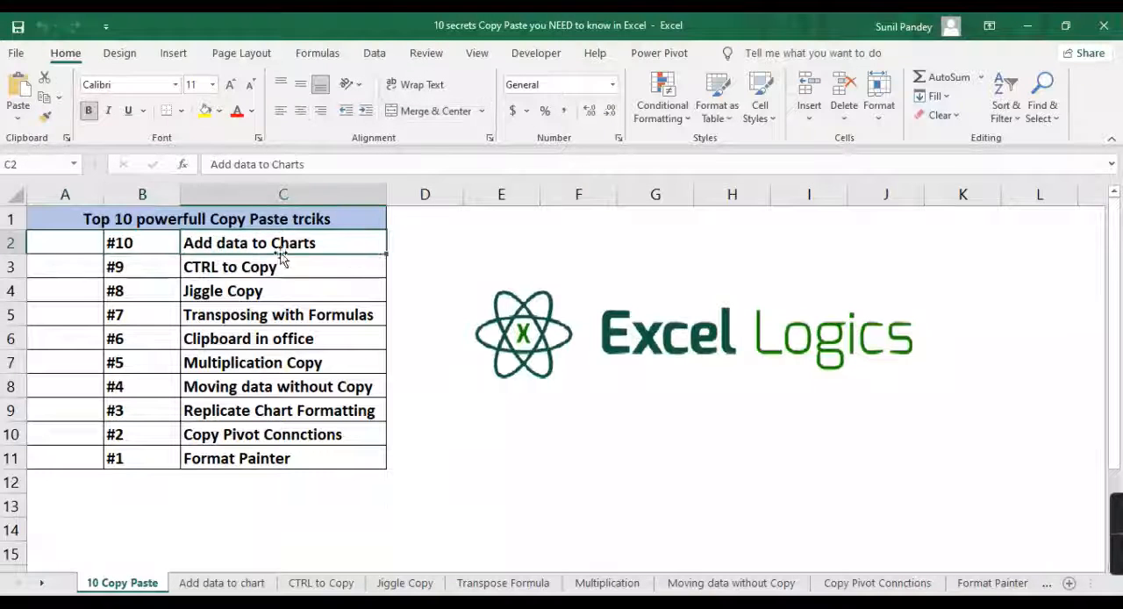
{"action": "left_click", "coordinate": [142, 248]}
{"action": "left_click", "coordinate": [195, 245]}
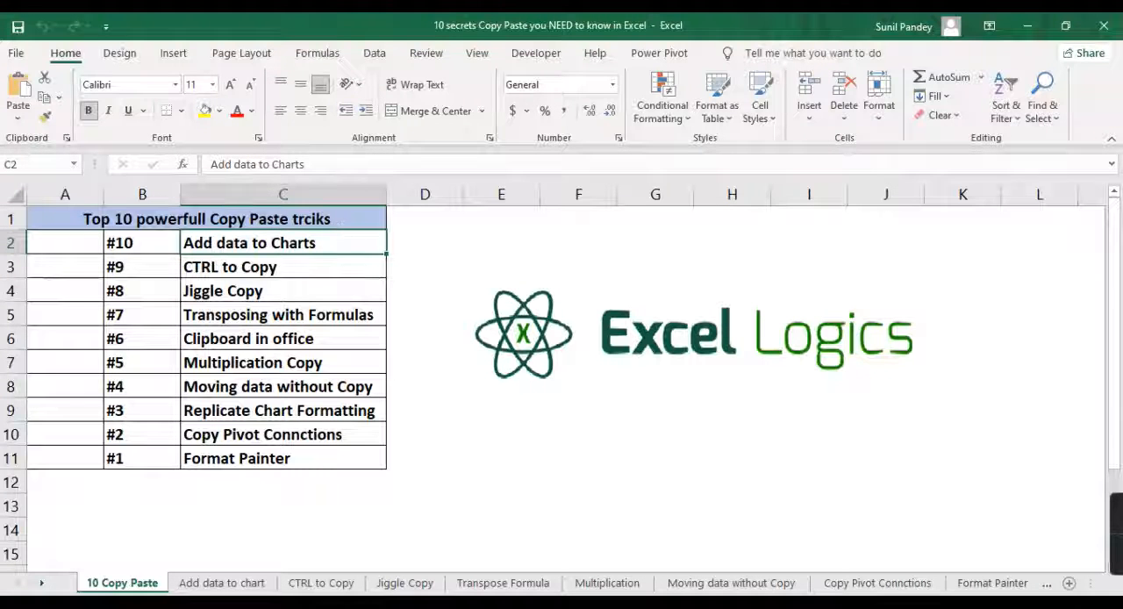
- Open the Add data to chart sheet and examine the Sales count chart's source range alongside the Target values in D3:D8
{"action": "left_click", "coordinate": [222, 583]}
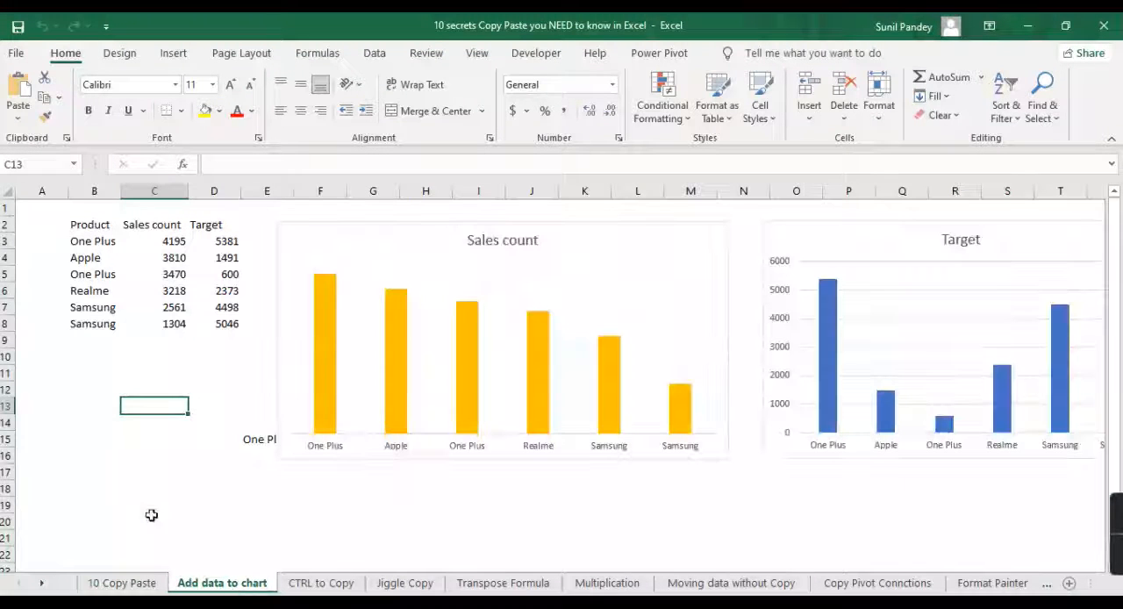
{"action": "left_click", "coordinate": [83, 453]}
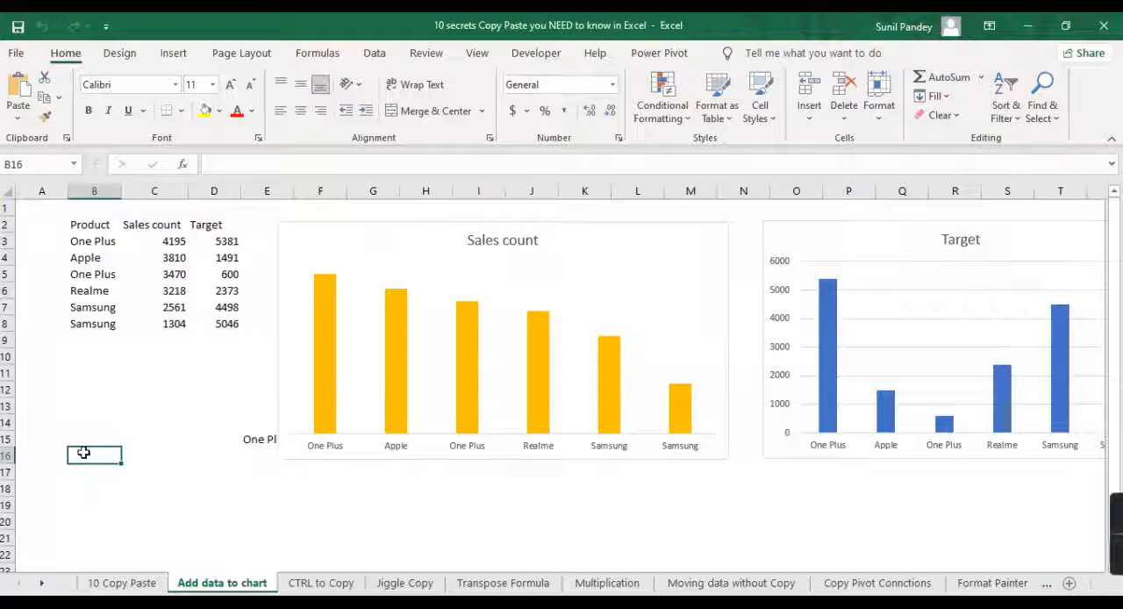
{"action": "left_click", "coordinate": [354, 238]}
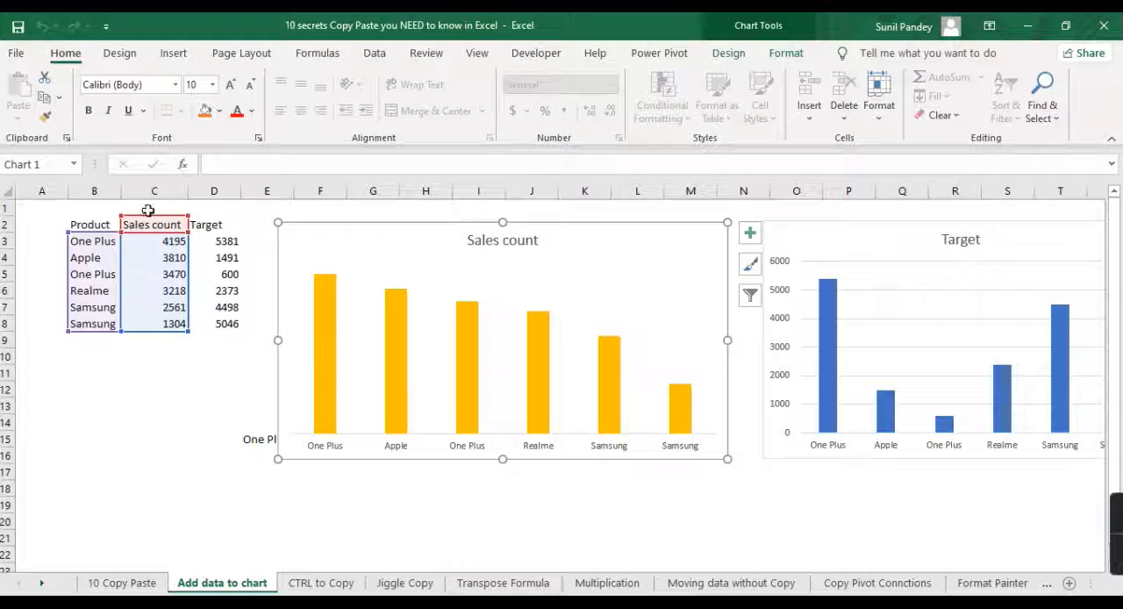
{"action": "left_click", "coordinate": [178, 394]}
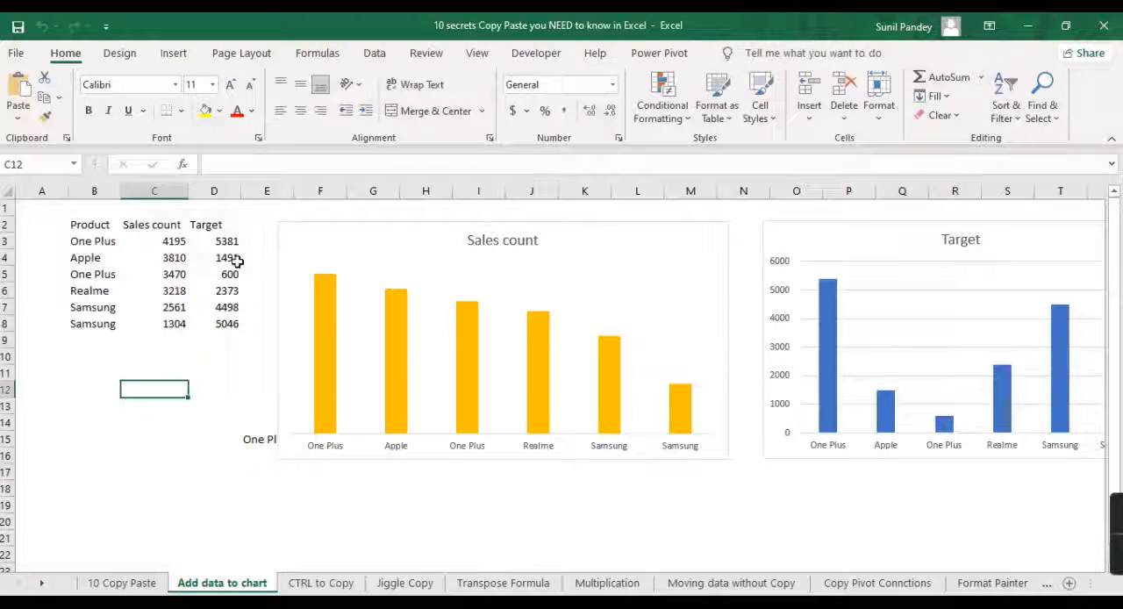
{"action": "left_click_drag", "start_coordinate": [227, 243], "coordinate": [226, 324]}
{"action": "left_click", "coordinate": [384, 256]}
{"action": "left_click", "coordinate": [172, 353]}
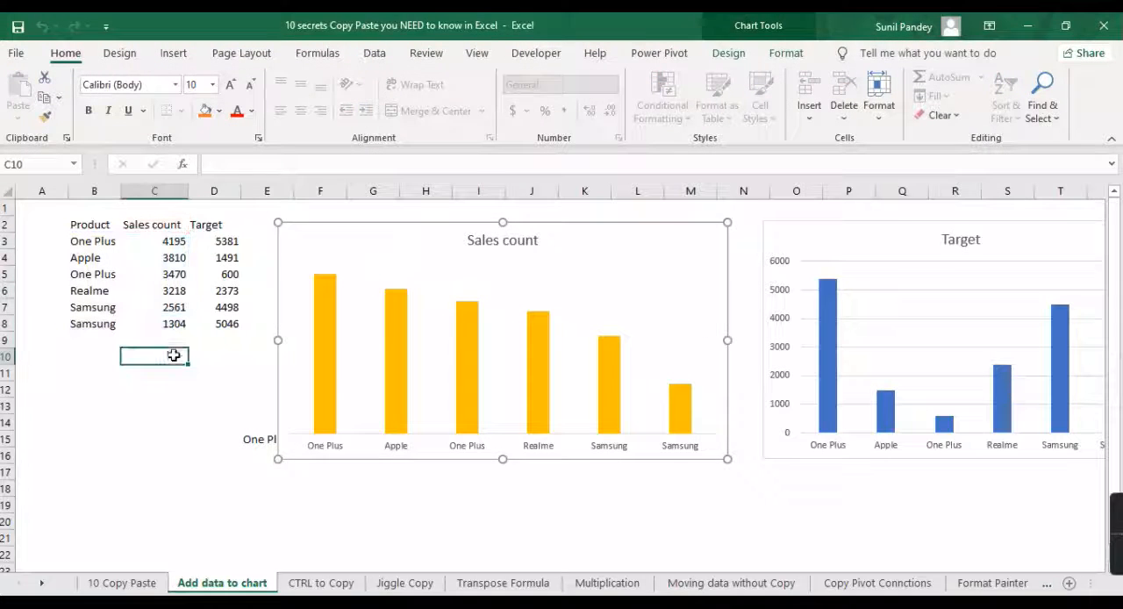
- Check the Sales count chart's source range in the Select Data Source dialog and close it without changes
{"action": "left_click", "coordinate": [362, 237]}
{"action": "right_click", "coordinate": [509, 362]}
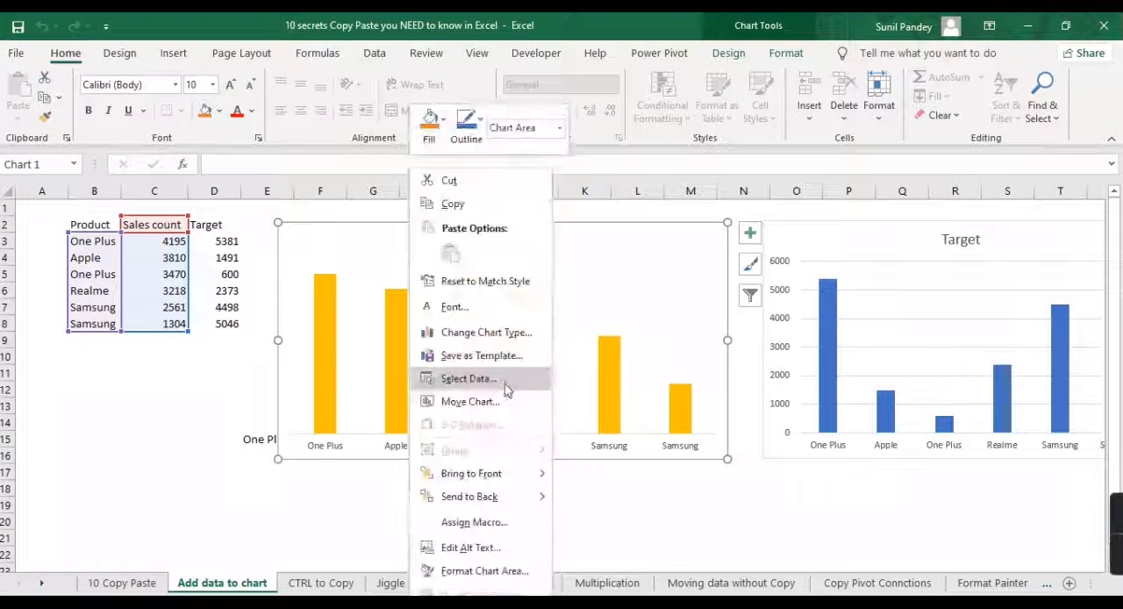
{"action": "left_click", "coordinate": [468, 380]}
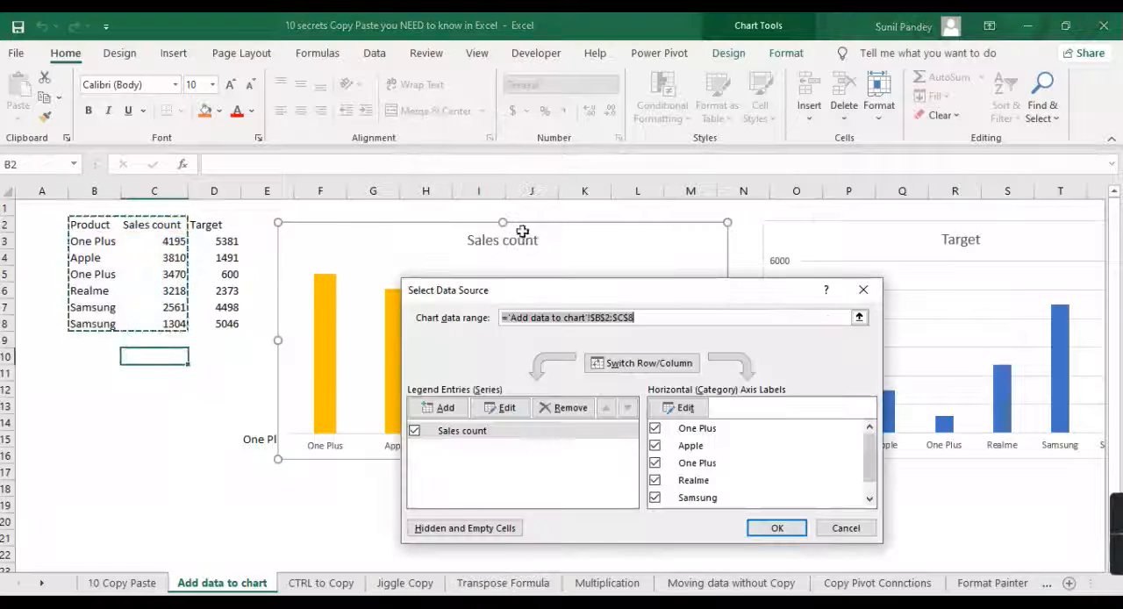
{"action": "key", "text": "Return"}
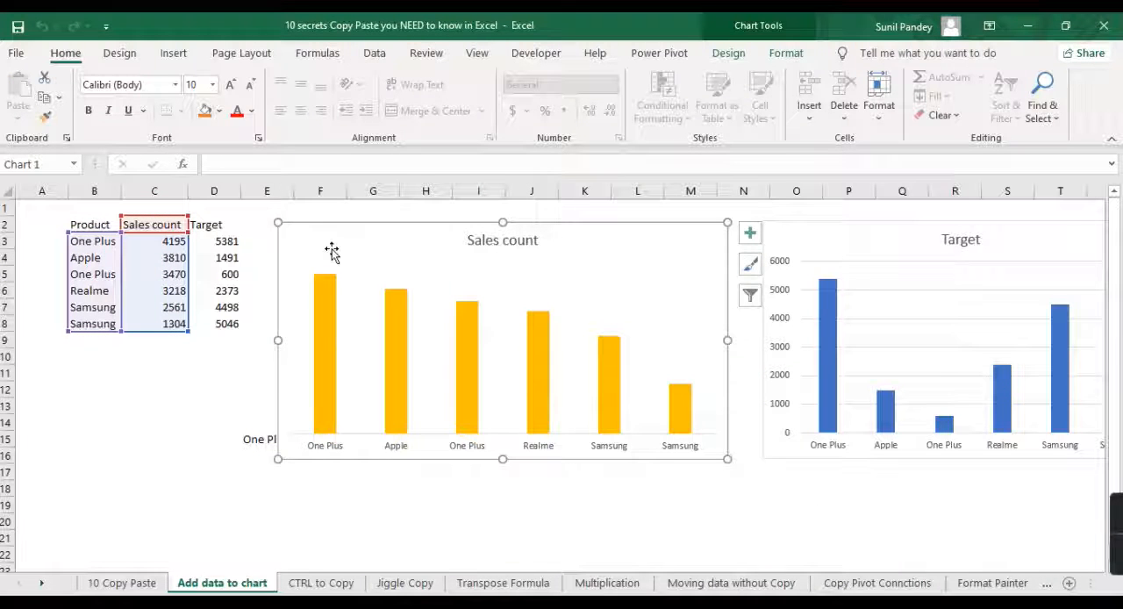
- Copy the Target values in D3:D8 and paste them into the Sales count chart as a second series
{"action": "left_click", "coordinate": [213, 362]}
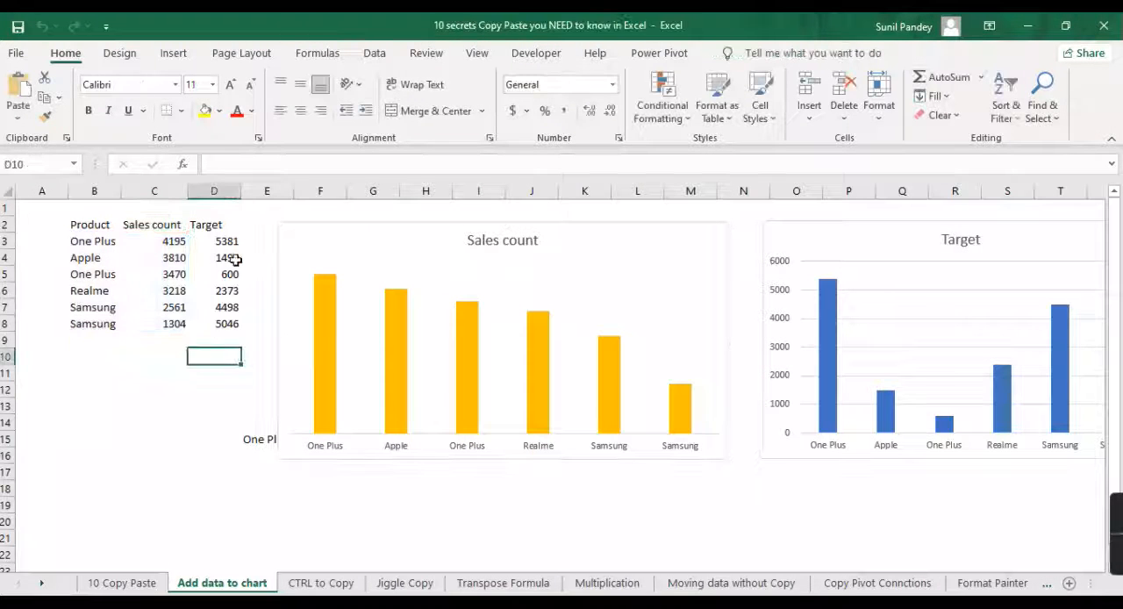
{"action": "left_click_drag", "start_coordinate": [230, 241], "coordinate": [227, 323]}
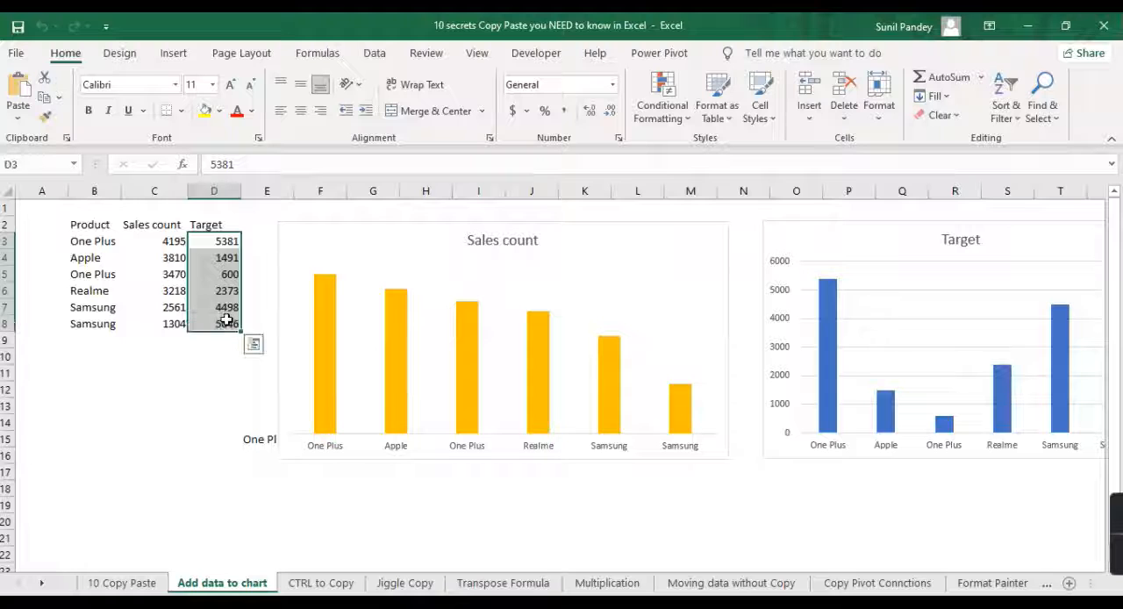
{"action": "key", "text": "ctrl+c"}
{"action": "left_click", "coordinate": [384, 239]}
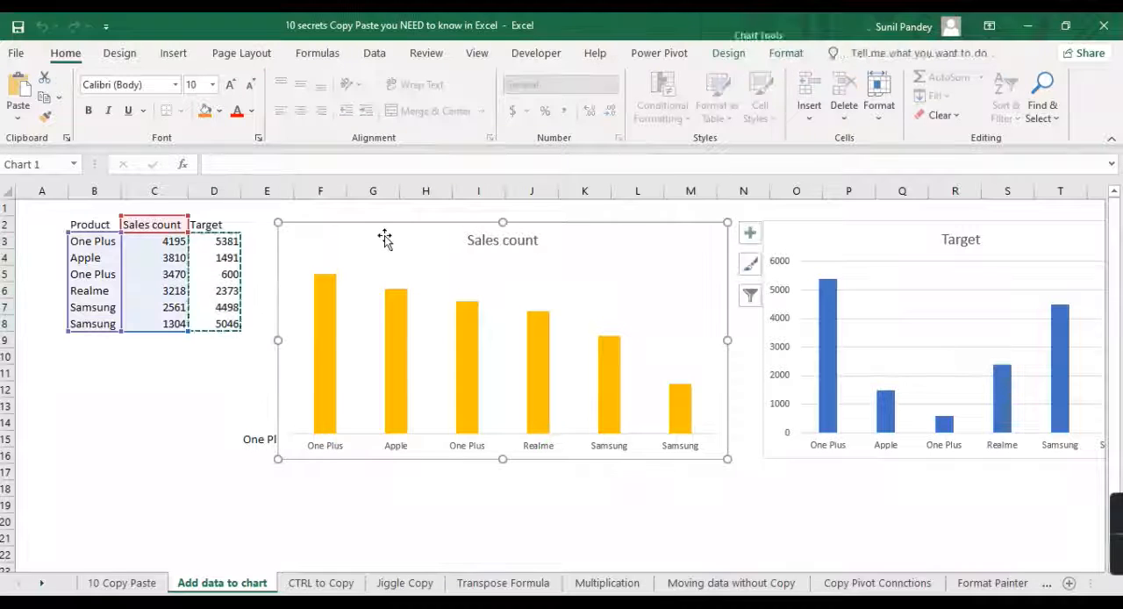
{"action": "key", "text": "ctrl+v"}
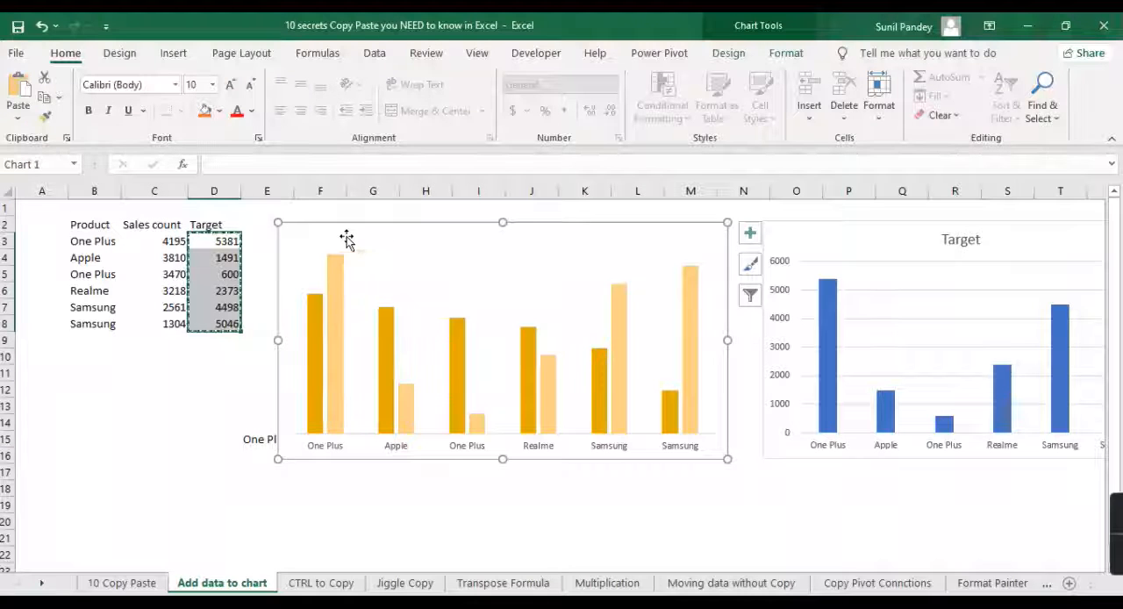
{"action": "left_click", "coordinate": [204, 393]}
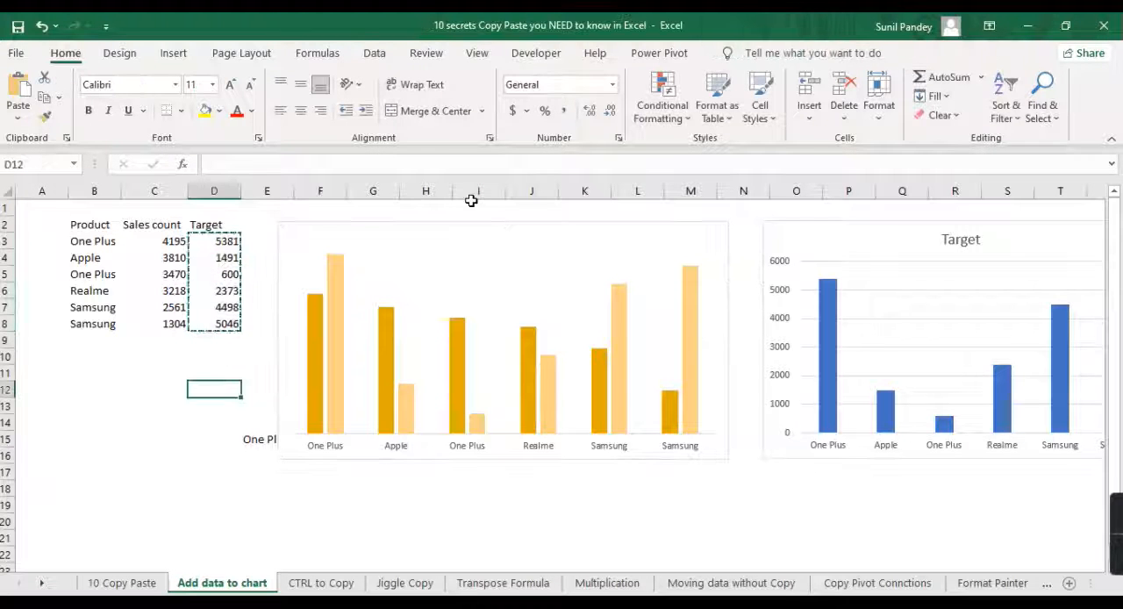
- Return to the 10 Copy Paste sheet for trick #9 and look at the data on the CTRL to Copy sheet
{"action": "left_click", "coordinate": [122, 584]}
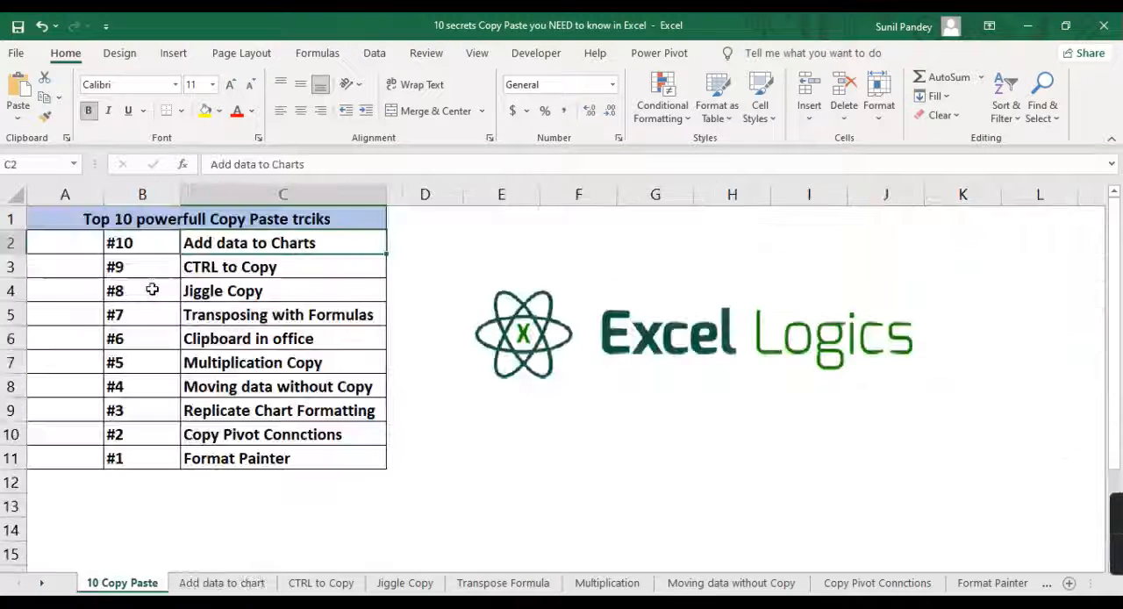
{"action": "left_click", "coordinate": [136, 243]}
{"action": "left_click", "coordinate": [211, 243]}
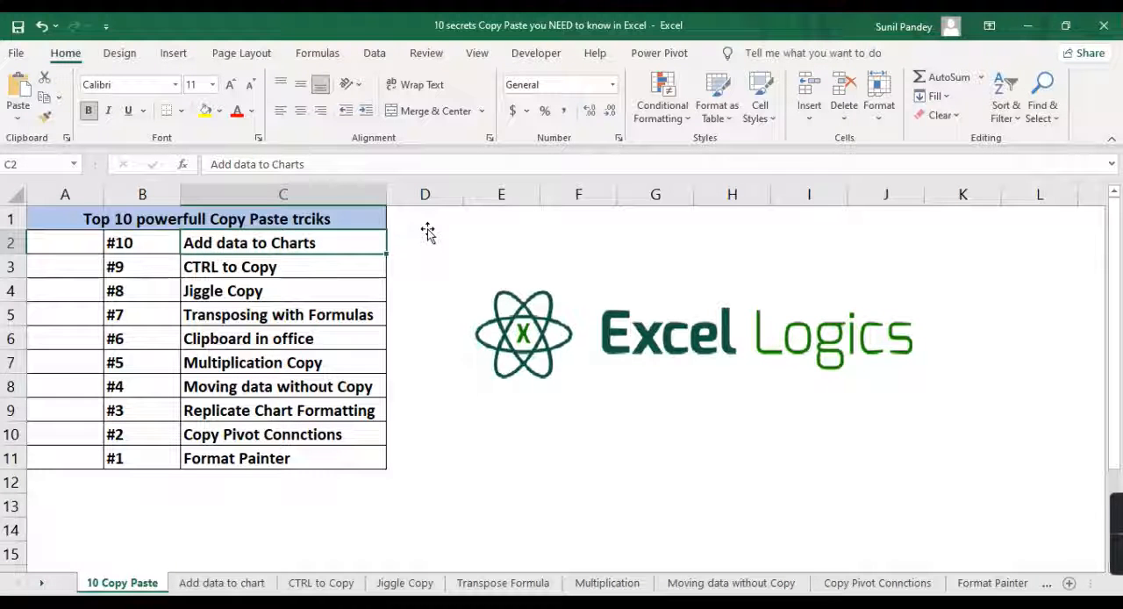
{"action": "left_click", "coordinate": [290, 266]}
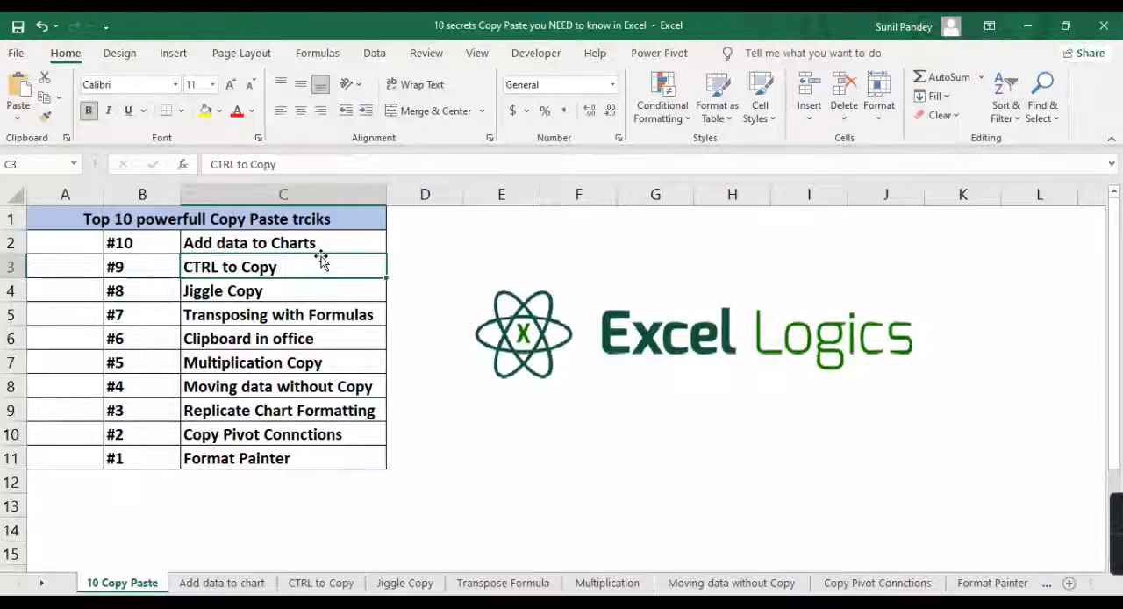
{"action": "left_click", "coordinate": [340, 584]}
{"action": "left_click", "coordinate": [154, 243]}
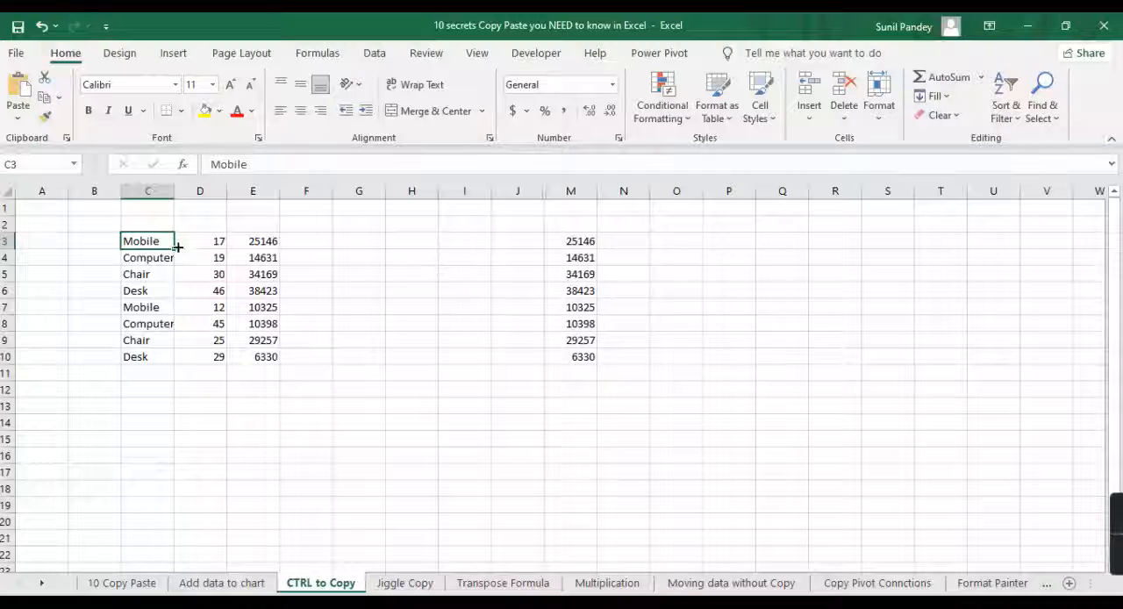
- On the Add data to chart sheet, place a duplicate of the two-series sales chart directly below the original
{"action": "left_click", "coordinate": [239, 583]}
{"action": "left_click", "coordinate": [627, 232]}
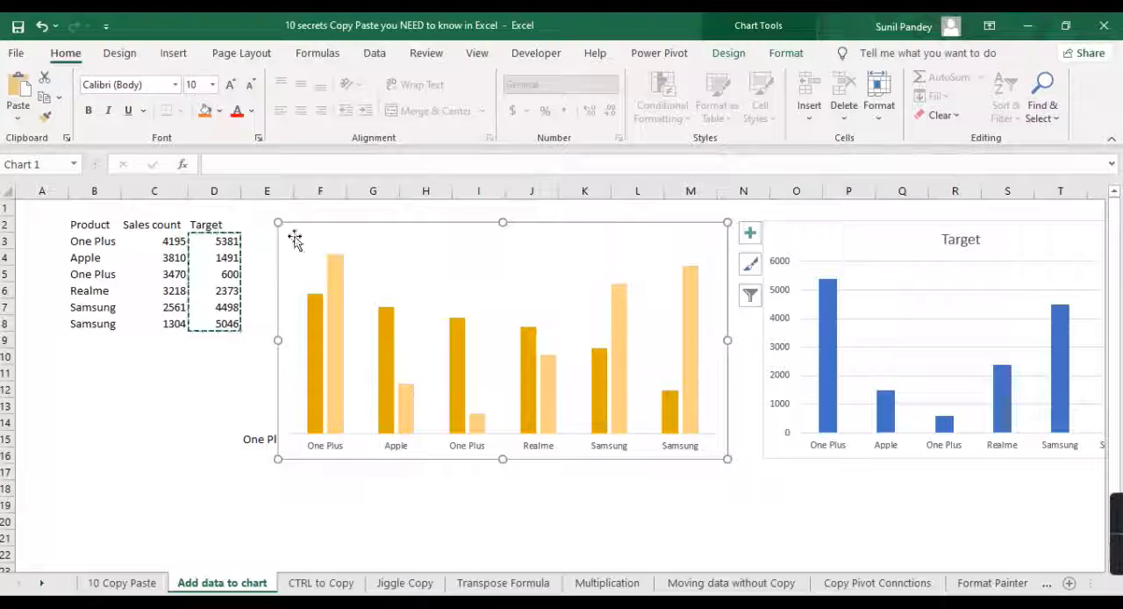
{"action": "left_click", "coordinate": [579, 237]}
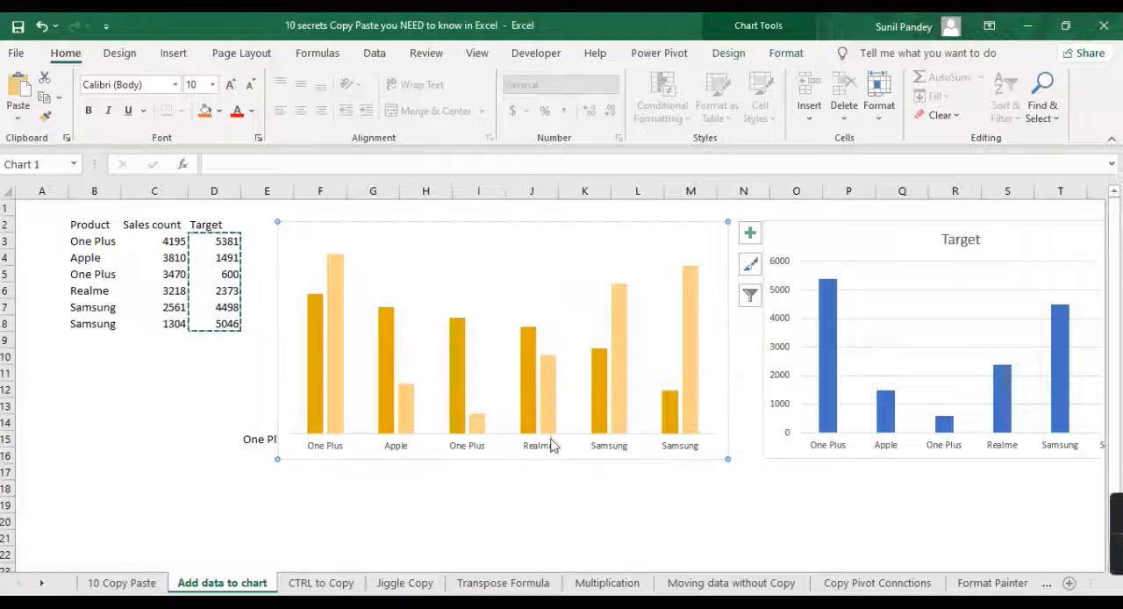
{"action": "left_click", "coordinate": [629, 235]}
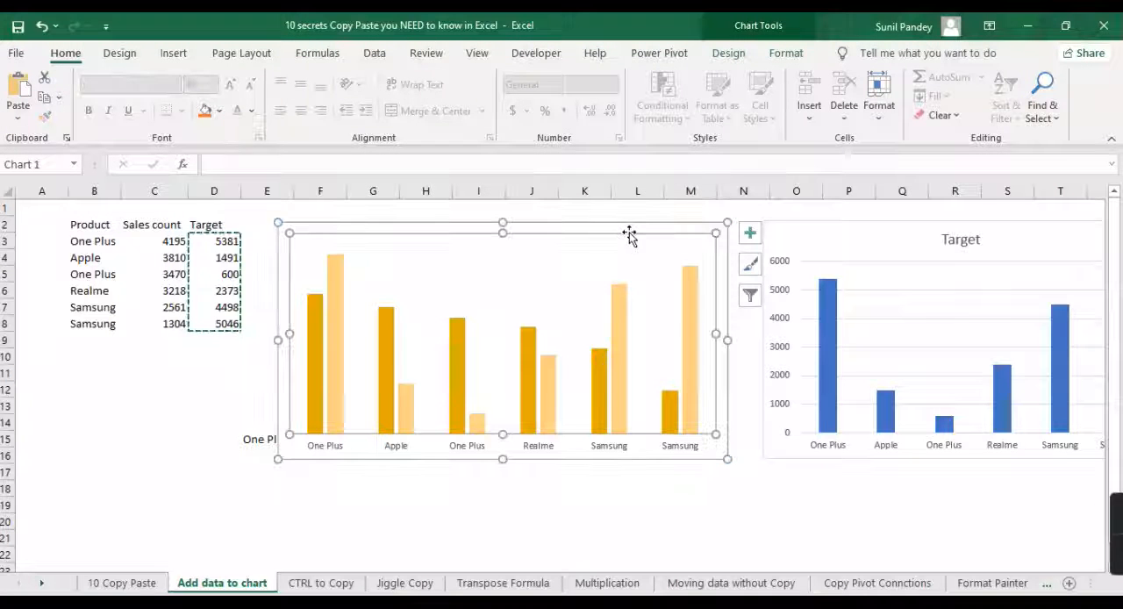
{"action": "left_click_drag", "start_coordinate": [631, 229], "coordinate": [642, 456]}
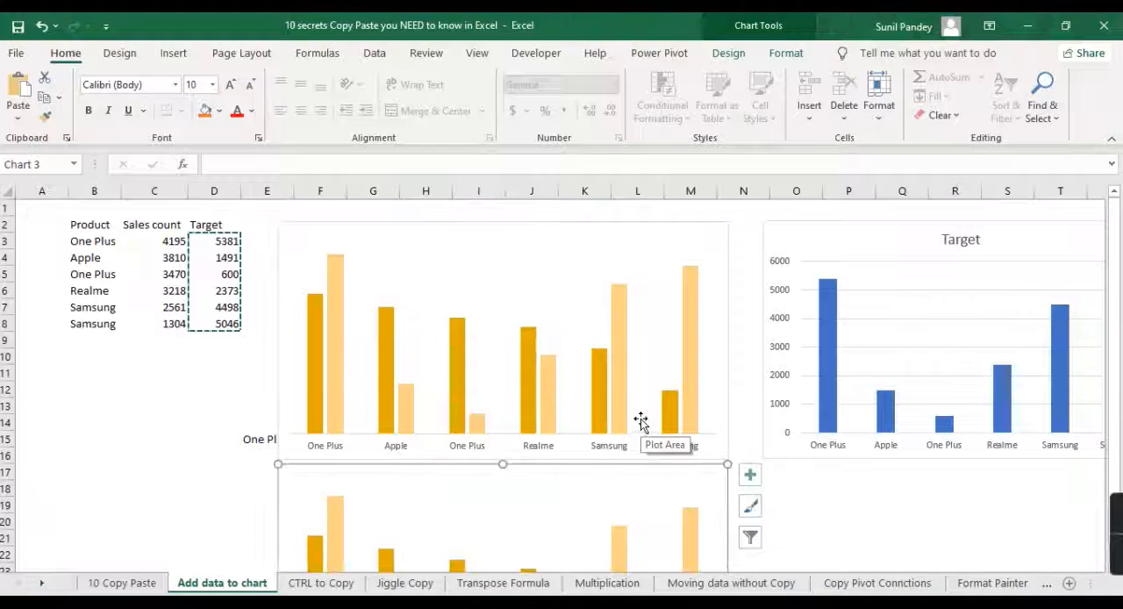
- On the CTRL to Copy sheet, duplicate C3:D10 to C12:D19 and M3:M10 to O3:O10
{"action": "left_click", "coordinate": [321, 584]}
{"action": "left_click_drag", "start_coordinate": [148, 241], "coordinate": [215, 352]}
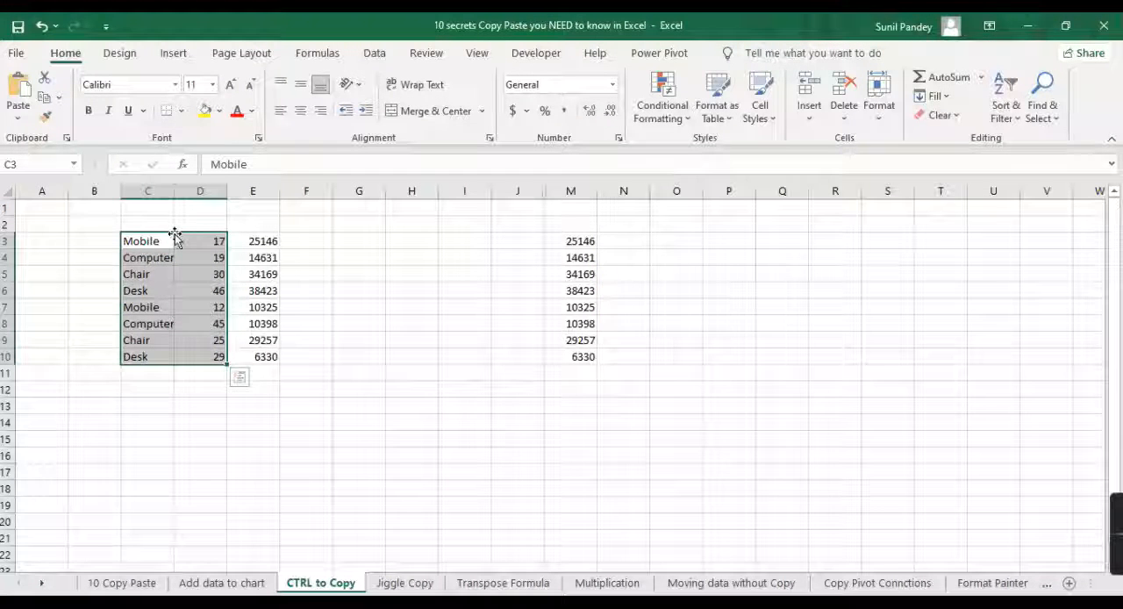
{"action": "left_click", "coordinate": [200, 208]}
{"action": "left_click_drag", "start_coordinate": [158, 246], "coordinate": [215, 357]}
{"action": "left_click_drag", "start_coordinate": [201, 239], "coordinate": [211, 389]}
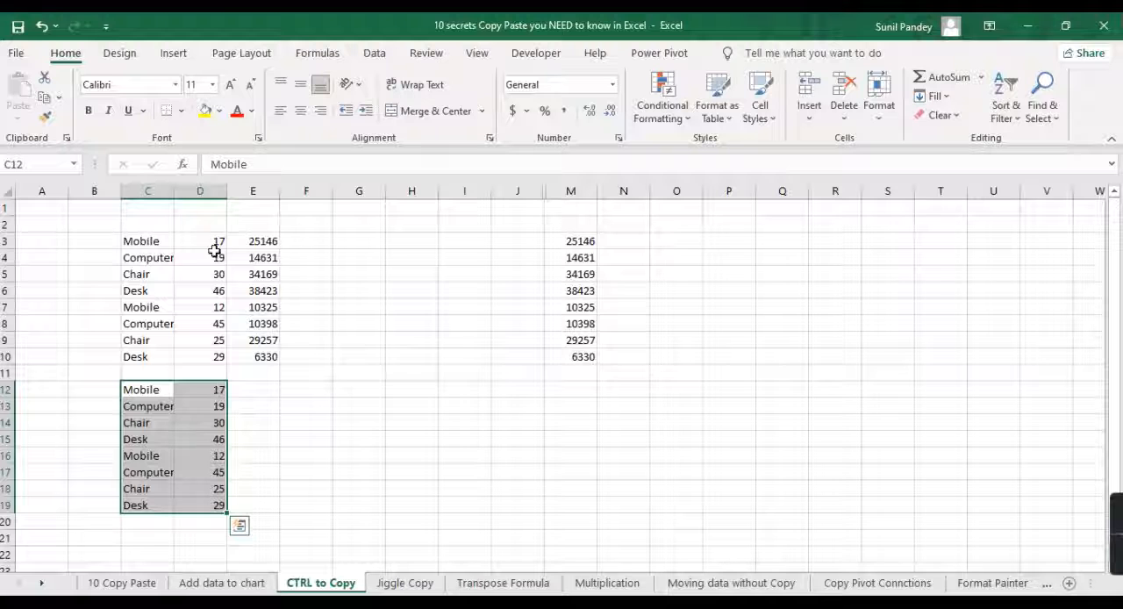
{"action": "left_click_drag", "start_coordinate": [562, 240], "coordinate": [564, 355]}
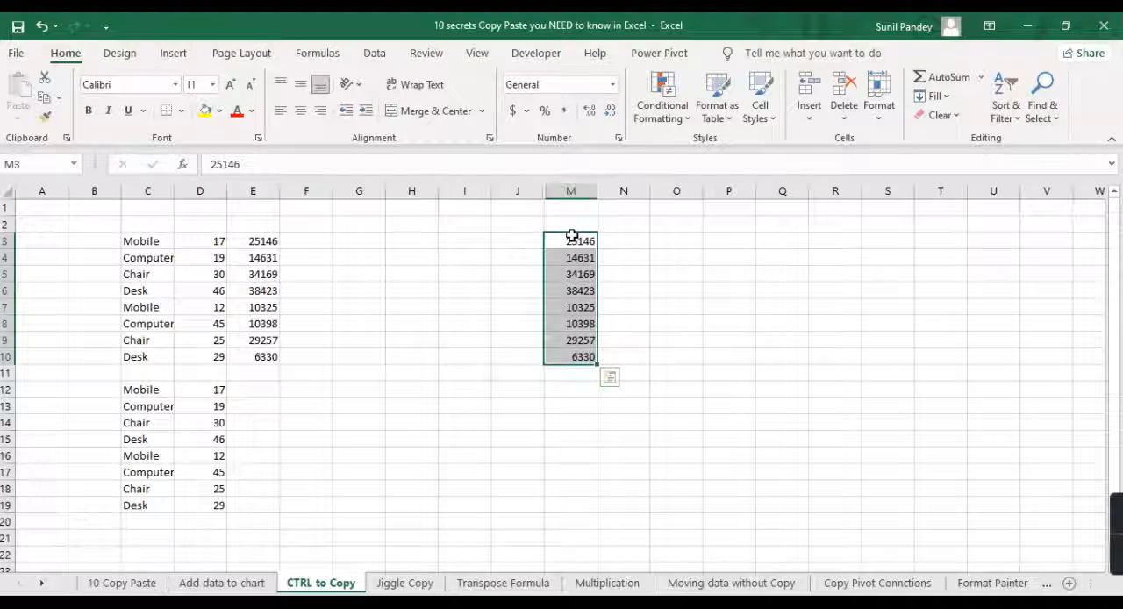
{"action": "left_click_drag", "start_coordinate": [597, 243], "coordinate": [677, 240]}
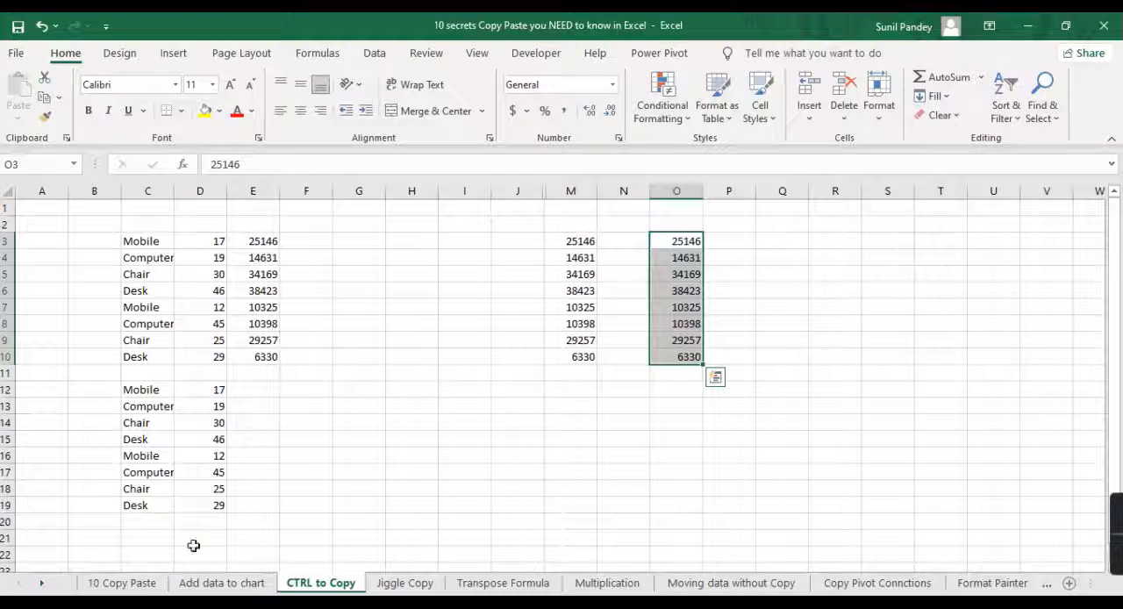
- Return to the 10 Copy Paste sheet and select the Jiggle Copy entry for trick #8
{"action": "left_click", "coordinate": [144, 584]}
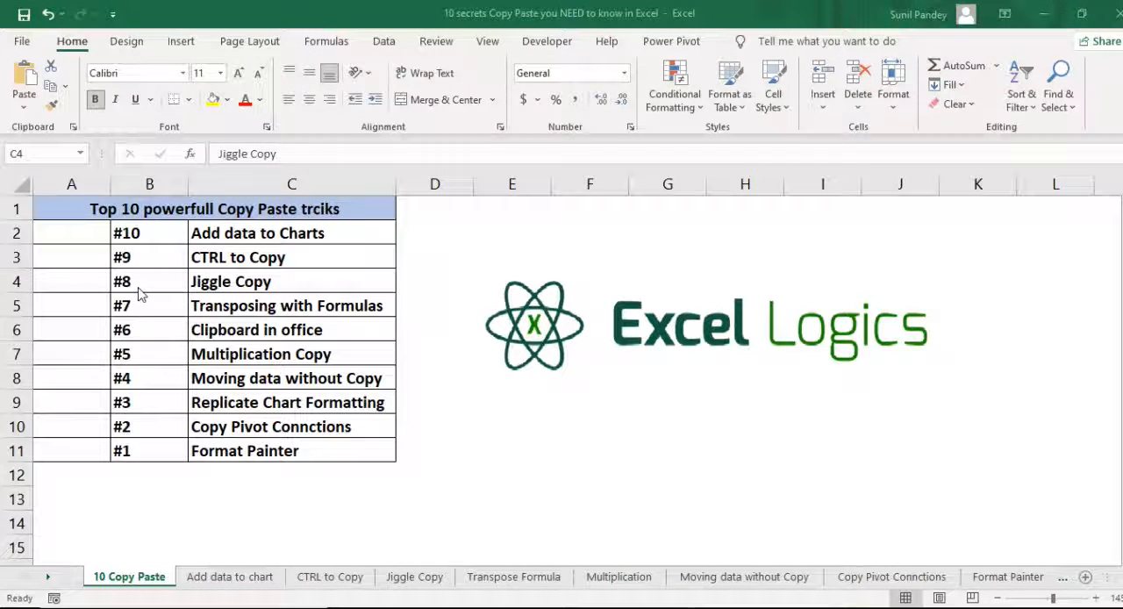
{"action": "left_click", "coordinate": [188, 281]}
{"action": "left_click", "coordinate": [132, 290]}
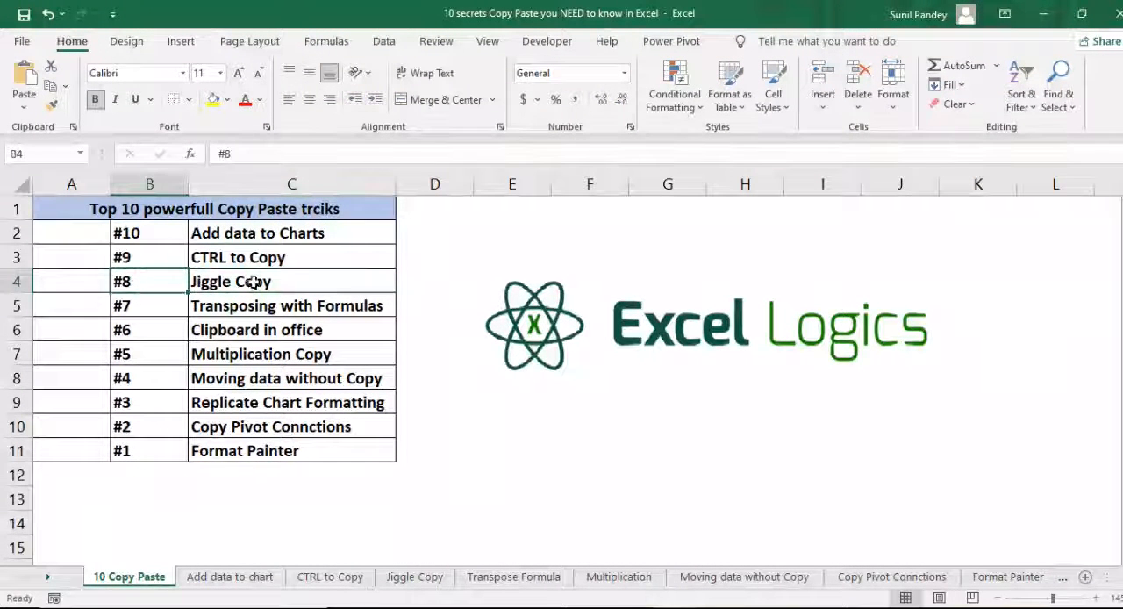
{"action": "left_click", "coordinate": [288, 281]}
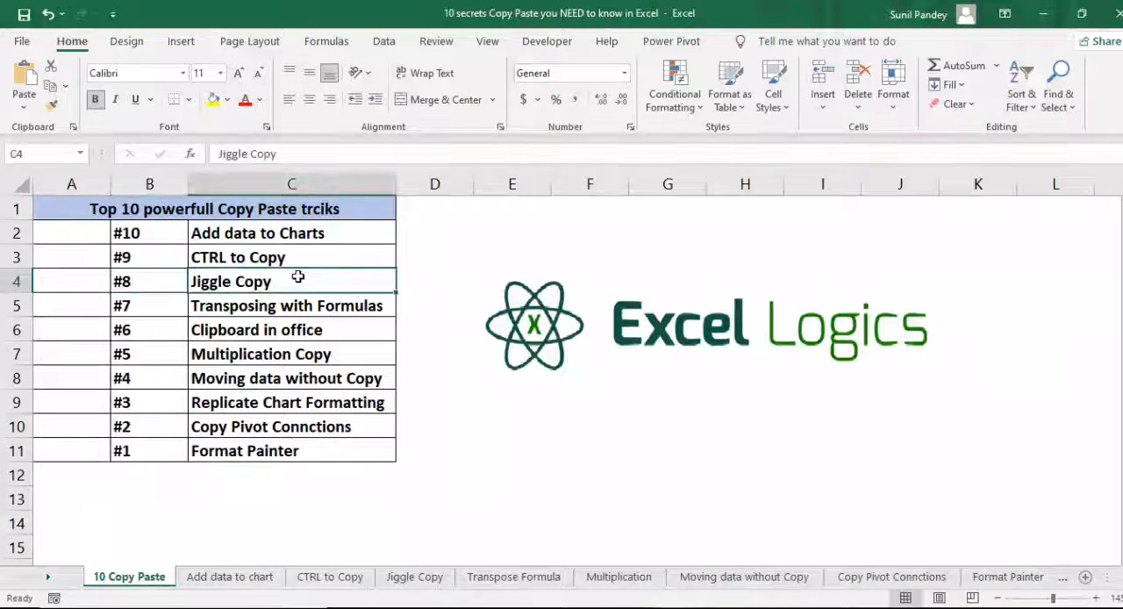
- Open the Jiggle Copy sheet and inspect individual cells of the Formula column in B3:B11
{"action": "left_click", "coordinate": [424, 579]}
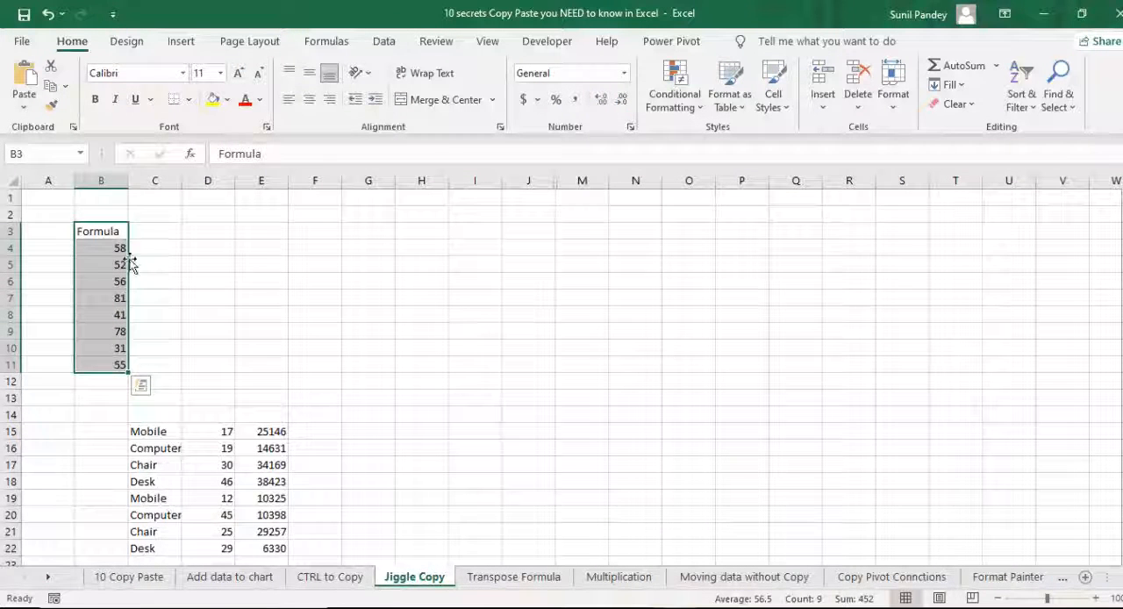
{"action": "left_click", "coordinate": [92, 261]}
{"action": "left_click", "coordinate": [111, 299]}
{"action": "left_click", "coordinate": [120, 363]}
{"action": "left_click", "coordinate": [102, 233]}
{"action": "key", "text": "ctrl+Down"}
{"action": "left_click", "coordinate": [103, 232]}
{"action": "left_click", "coordinate": [100, 261]}
{"action": "left_click", "coordinate": [118, 332]}
{"action": "left_click", "coordinate": [109, 364]}
- Copy the Formula column B3:B11 to E3:E11 as values only
{"action": "left_click_drag", "start_coordinate": [102, 233], "coordinate": [110, 361]}
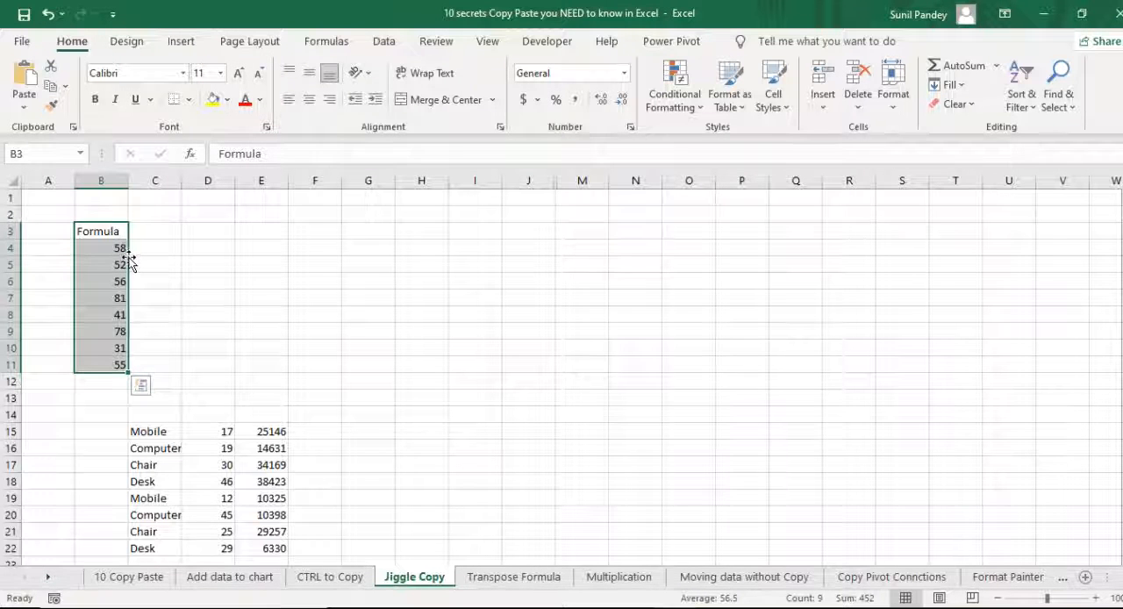
{"action": "left_click_drag", "start_coordinate": [130, 264], "coordinate": [254, 268]}
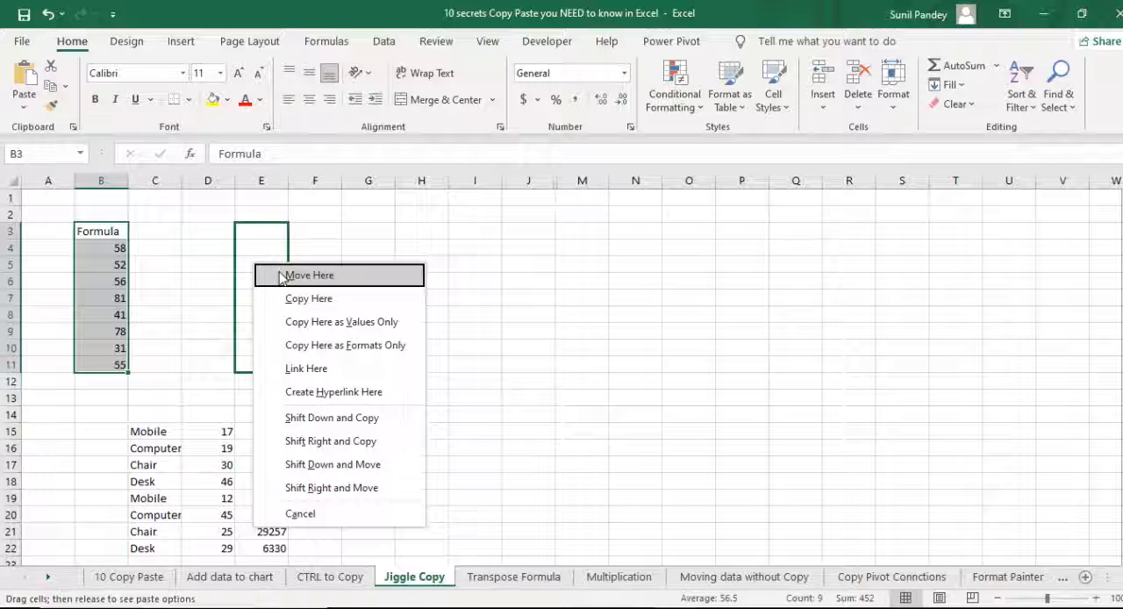
{"action": "left_click", "coordinate": [366, 323]}
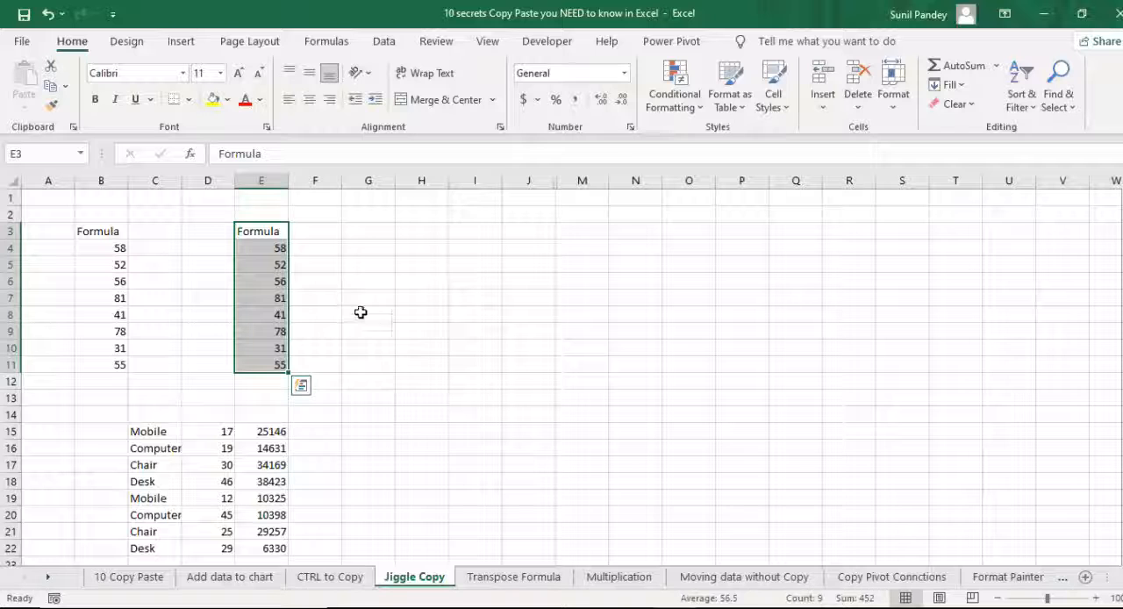
- Inspect individual cells of the pasted column E3:E11 to check whether they hold values or formulas
{"action": "left_click", "coordinate": [267, 299]}
{"action": "left_click", "coordinate": [268, 349]}
{"action": "left_click", "coordinate": [262, 282]}
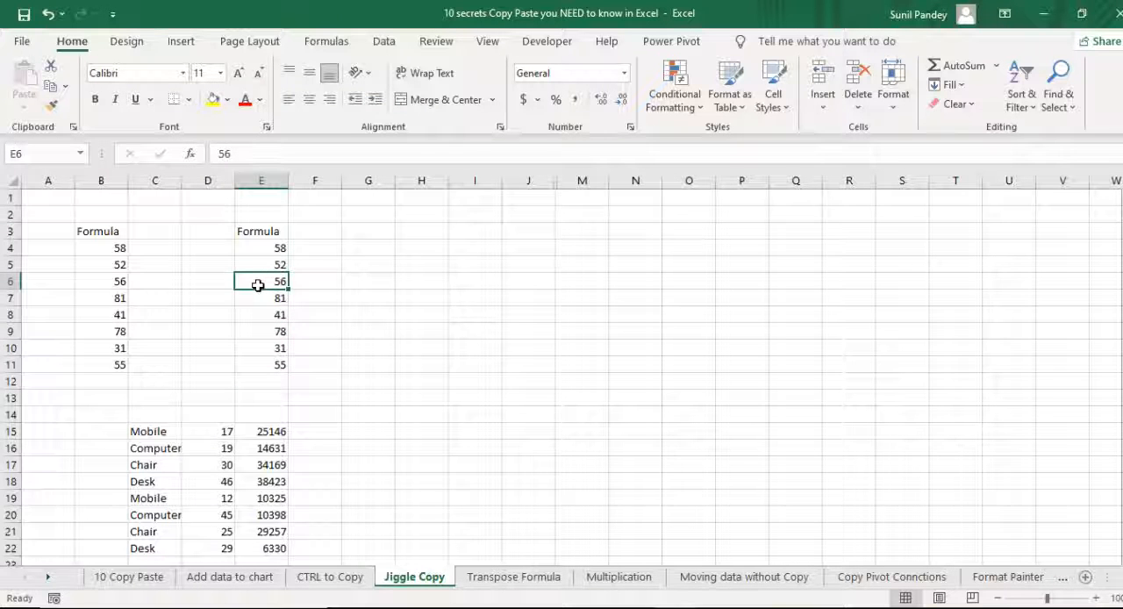
- Return to the 10 Copy Paste sheet and select the Transposing with Formulas entry for trick #7
{"action": "left_click", "coordinate": [129, 577]}
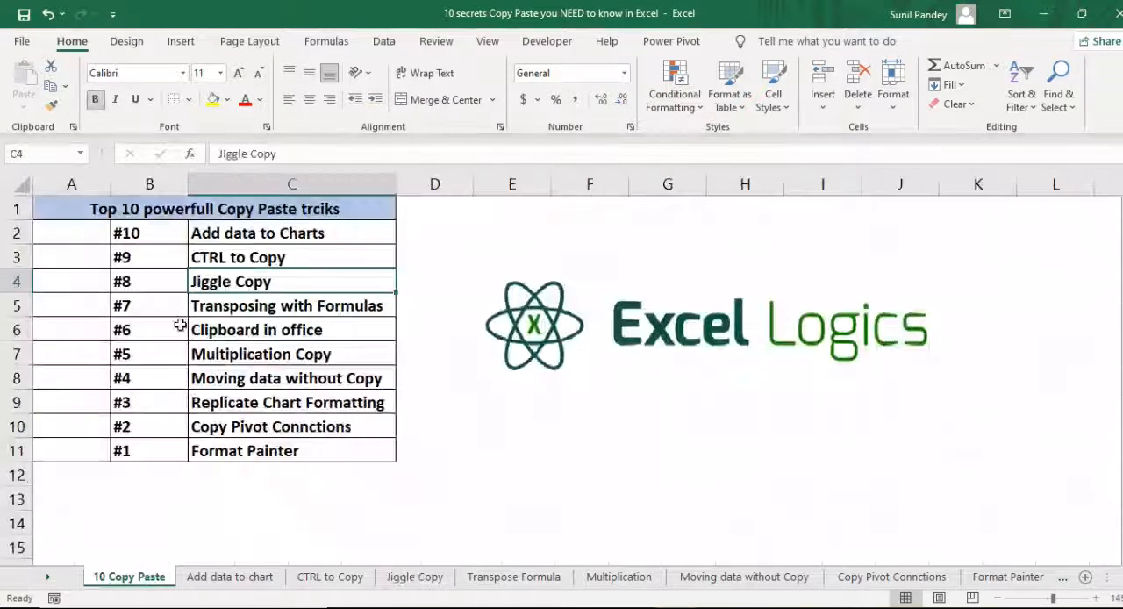
{"action": "left_click", "coordinate": [230, 314]}
{"action": "left_click", "coordinate": [154, 313]}
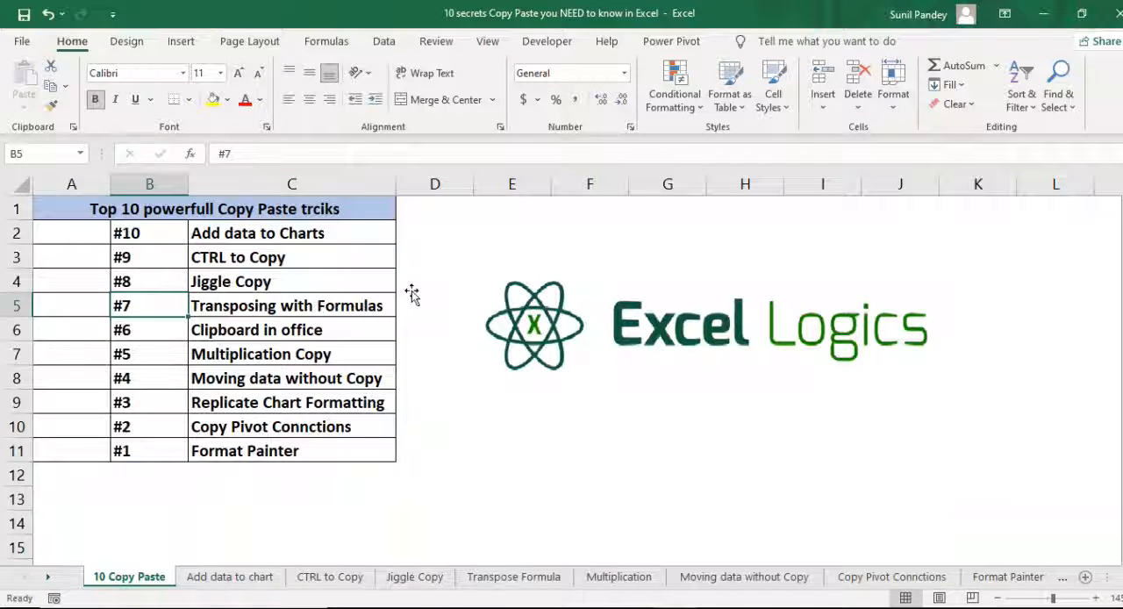
{"action": "left_click", "coordinate": [331, 308]}
- Open the Transpose Formula sheet and inspect the formulas in cells B5 and B7
{"action": "left_click", "coordinate": [513, 577]}
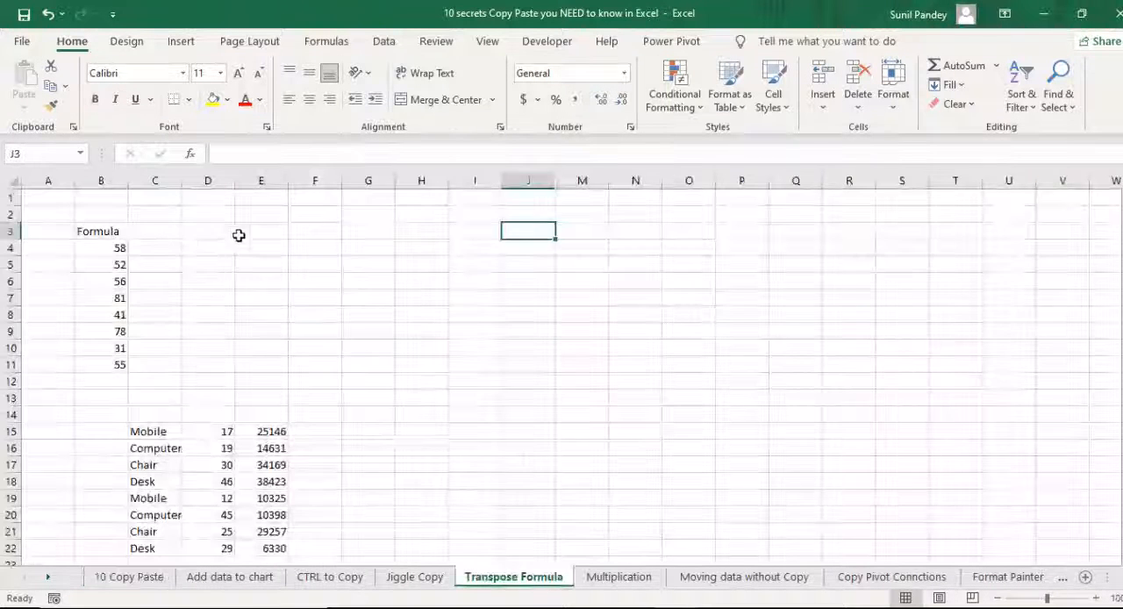
{"action": "left_click", "coordinate": [122, 264]}
{"action": "left_click", "coordinate": [114, 298]}
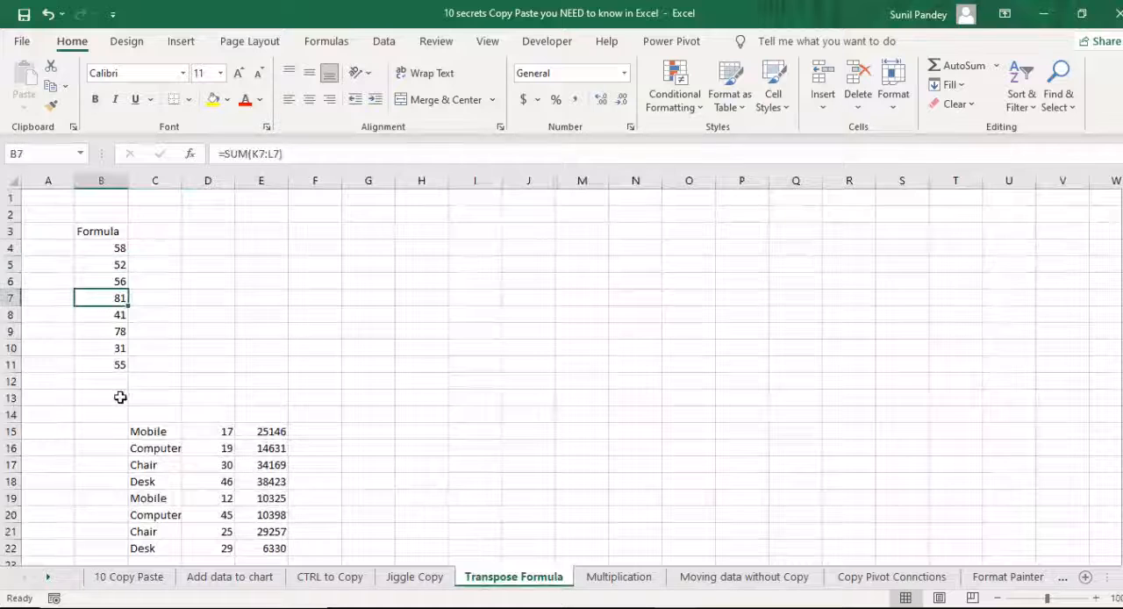
- Copy the quantities in D15:D22 and paste them transposed into row 3 starting at H3
{"action": "left_click", "coordinate": [231, 448]}
{"action": "left_click_drag", "start_coordinate": [224, 428], "coordinate": [224, 544]}
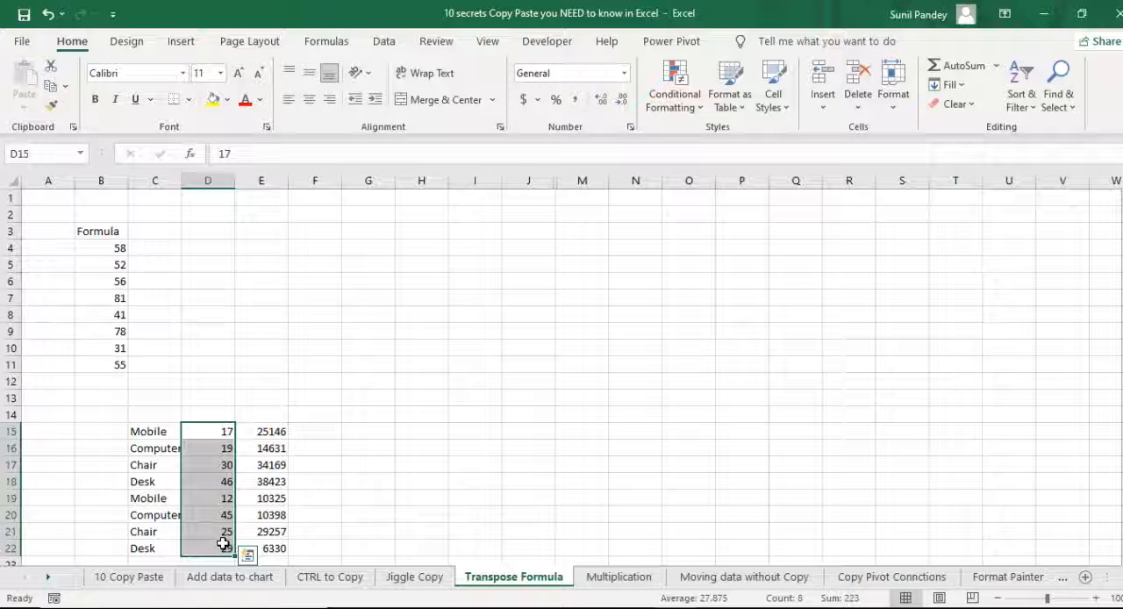
{"action": "key", "text": "ctrl+c"}
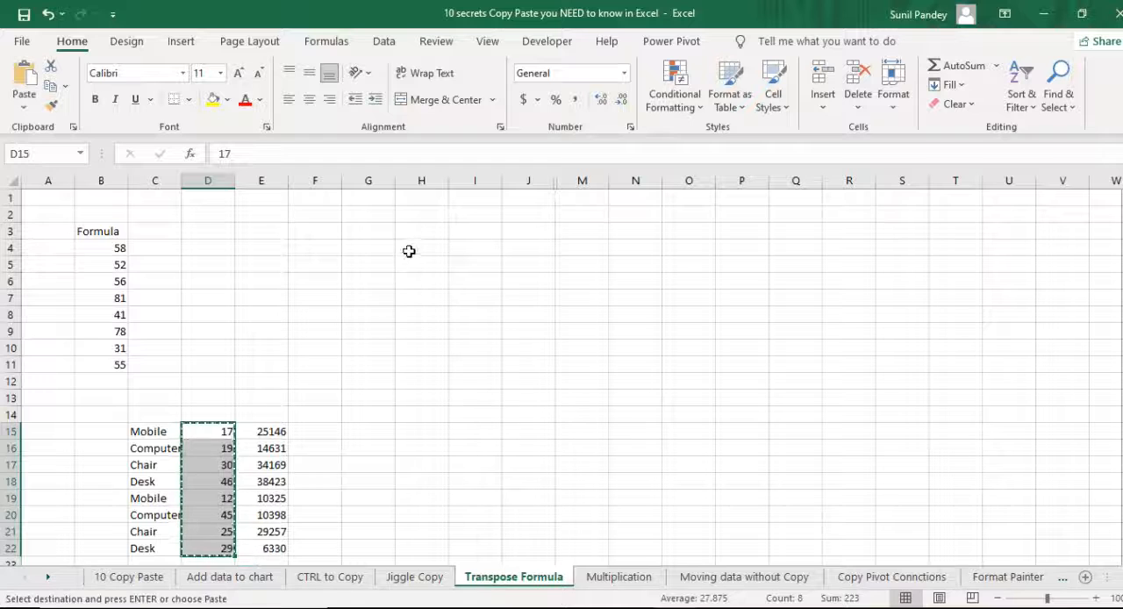
{"action": "right_click", "coordinate": [426, 227]}
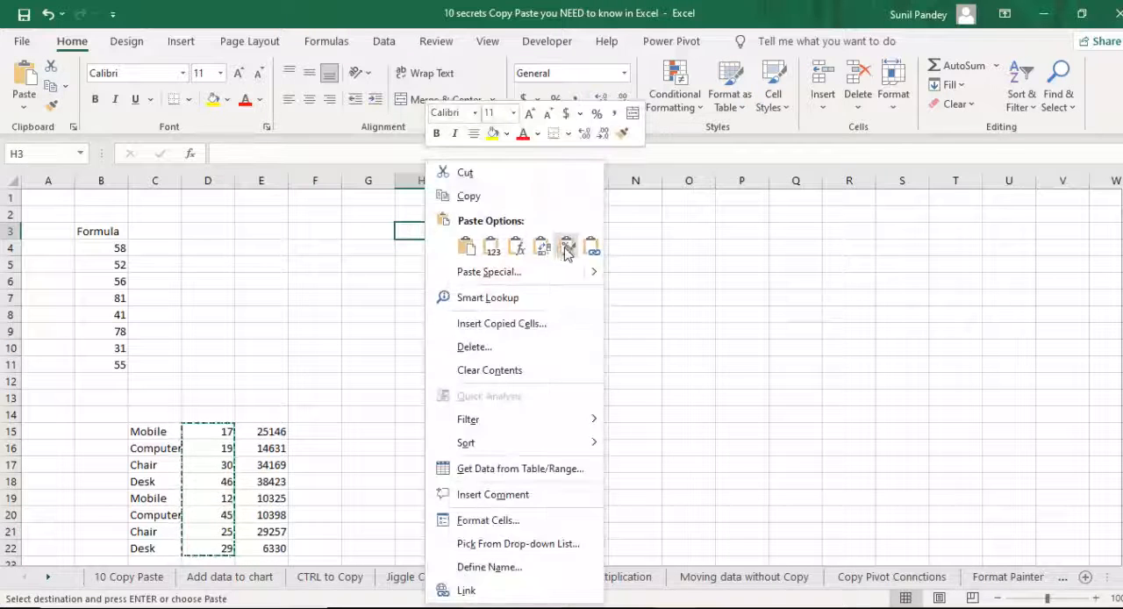
{"action": "left_click", "coordinate": [543, 251]}
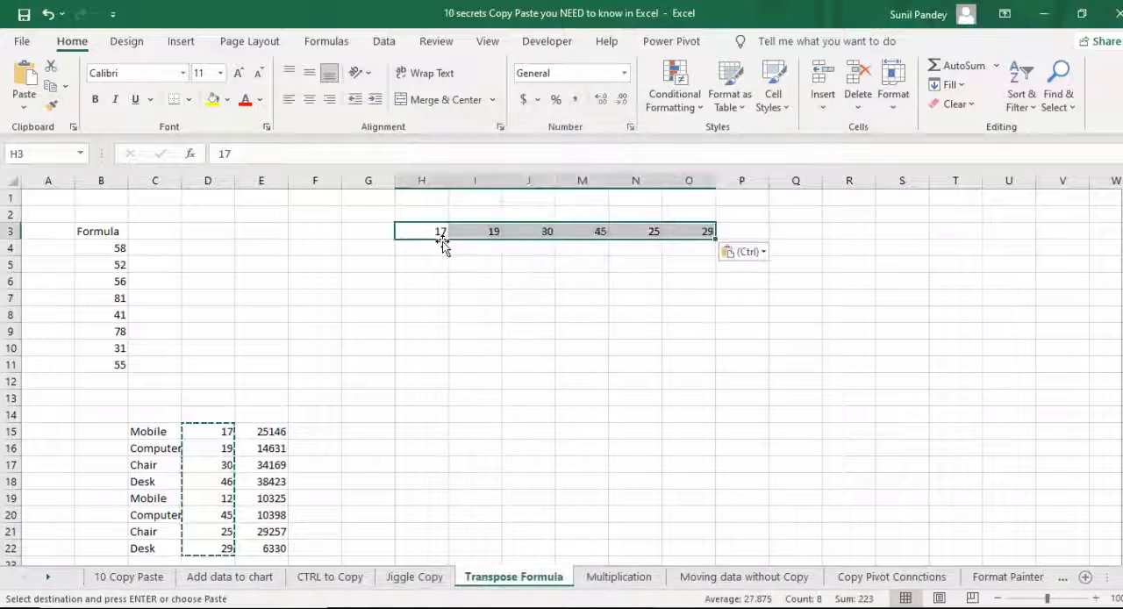
- Try to copy the Formula column B3:B11 and paste it transposed into row 5 starting at H5
{"action": "left_click", "coordinate": [94, 234]}
{"action": "left_click_drag", "start_coordinate": [99, 259], "coordinate": [100, 366]}
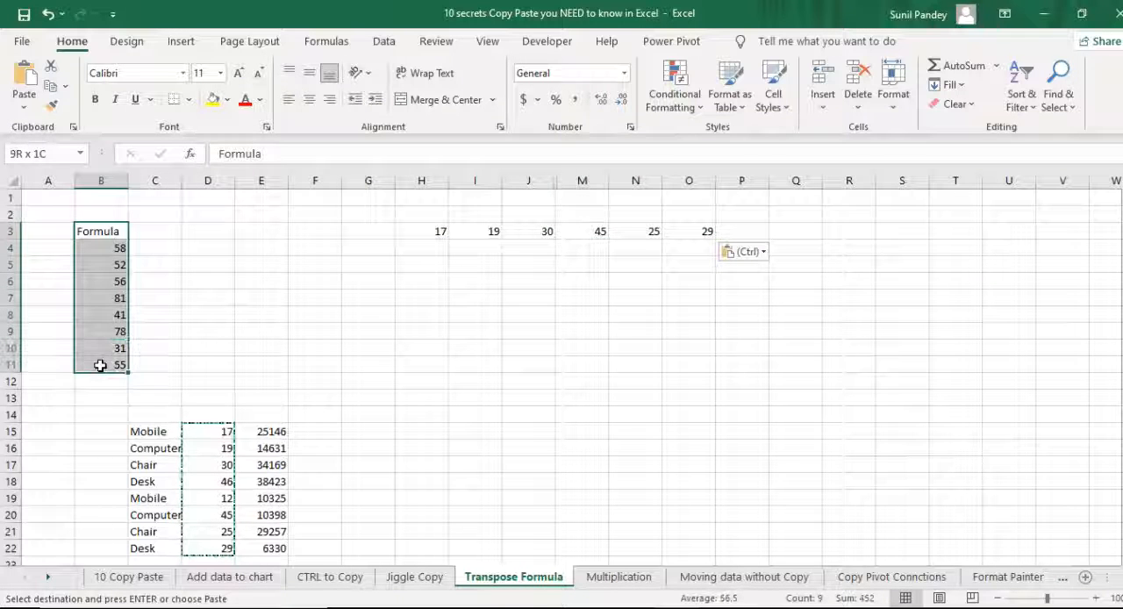
{"action": "key", "text": "ctrl+c"}
{"action": "left_click", "coordinate": [412, 266]}
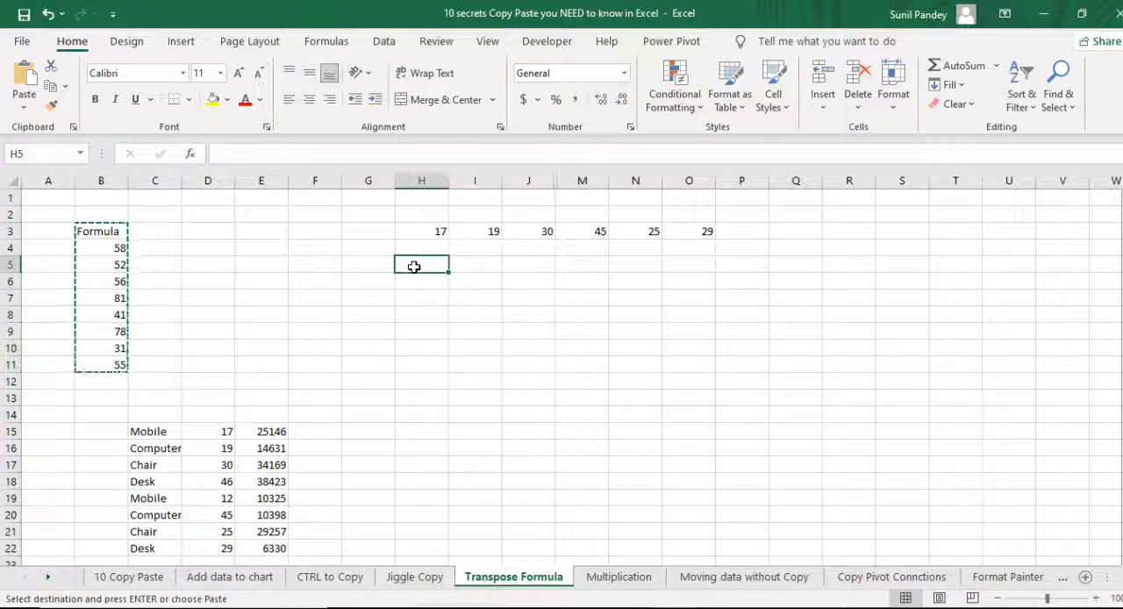
{"action": "right_click", "coordinate": [412, 266]}
{"action": "left_click", "coordinate": [533, 247]}
- Inspect the formulas in the transposed cells of row 5, from I5 across to P5
{"action": "left_click", "coordinate": [484, 266]}
{"action": "left_click", "coordinate": [534, 265]}
{"action": "left_click", "coordinate": [601, 266]}
{"action": "left_click", "coordinate": [654, 266]}
{"action": "left_click", "coordinate": [690, 264]}
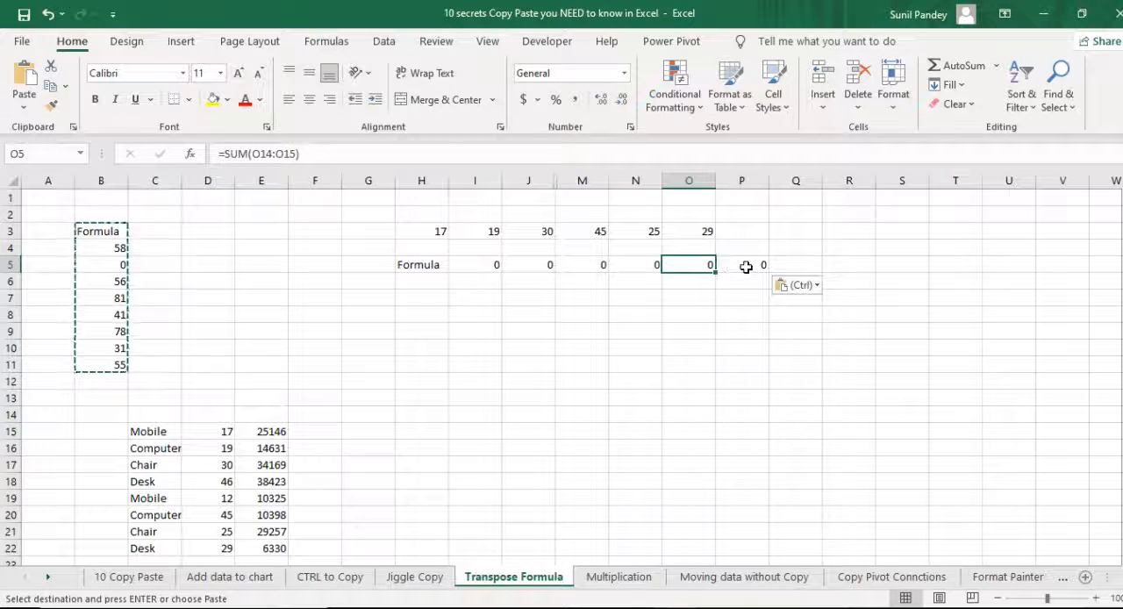
{"action": "left_click", "coordinate": [745, 266]}
- Clear the transposed formula row H5:P5
{"action": "left_click", "coordinate": [418, 262]}
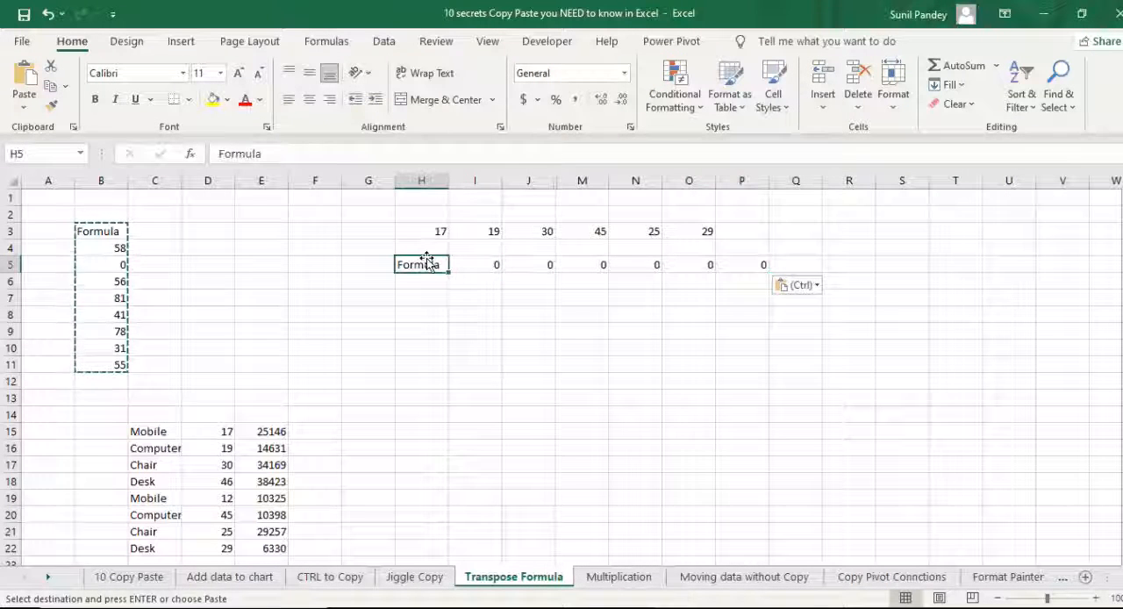
{"action": "left_click_drag", "start_coordinate": [422, 268], "coordinate": [738, 269]}
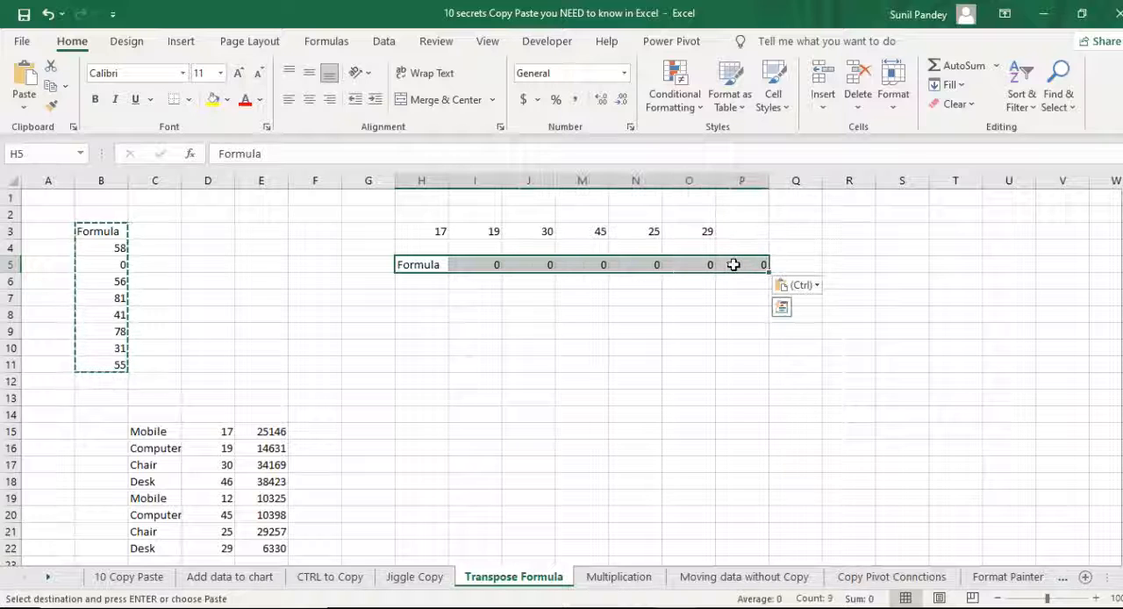
{"action": "key", "text": "Delete"}
{"action": "left_click_drag", "start_coordinate": [528, 319], "coordinate": [526, 327]}
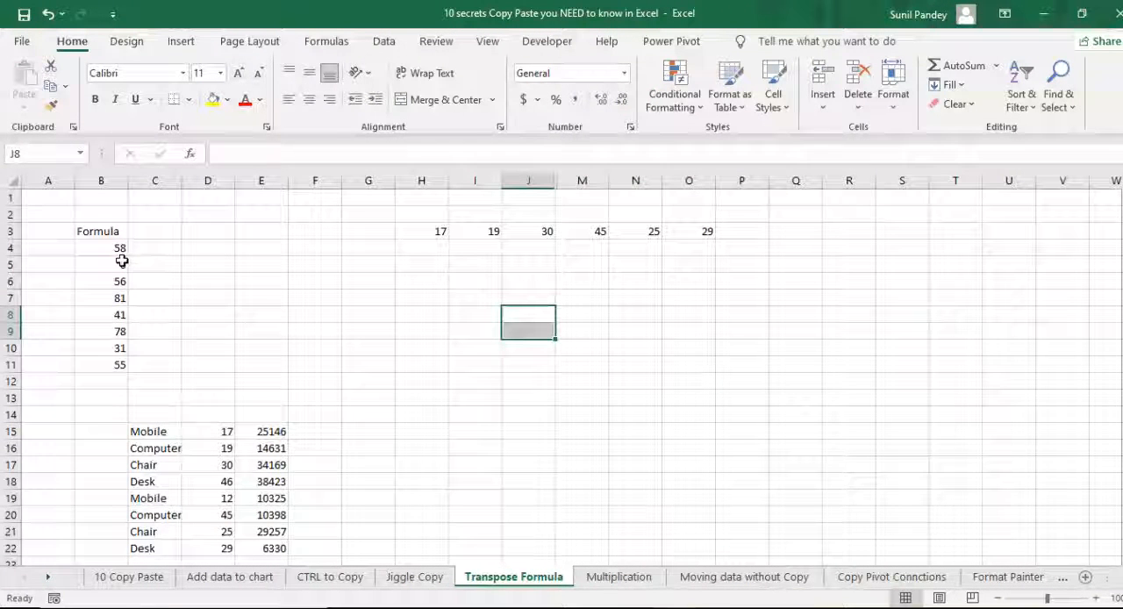
- Copy the Formula column B3:B11 and paste it as links starting at I4
{"action": "left_click_drag", "start_coordinate": [106, 234], "coordinate": [106, 358]}
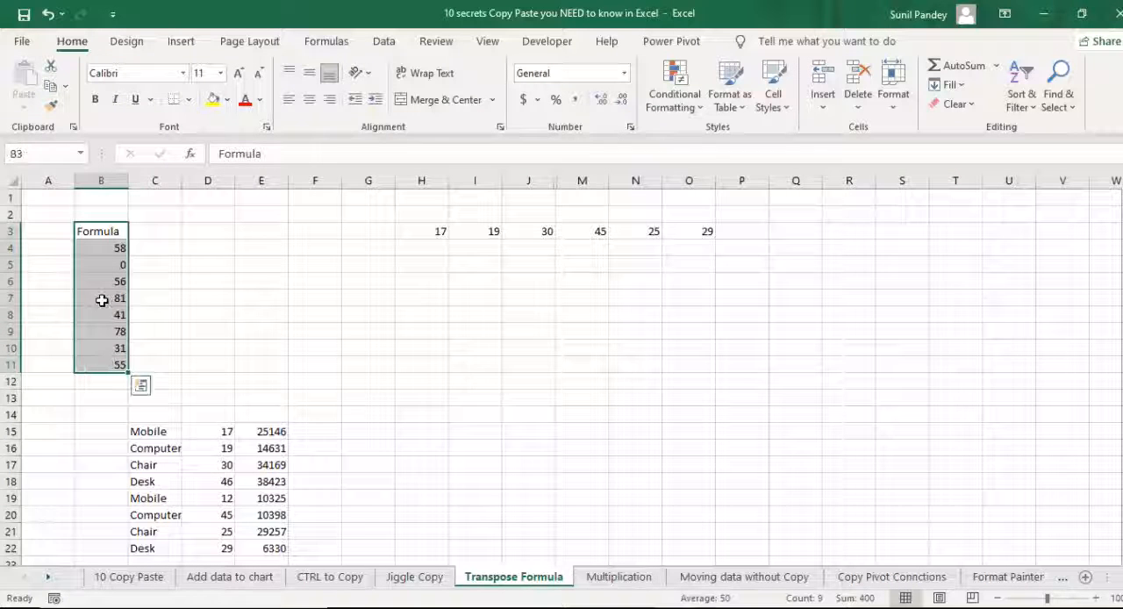
{"action": "key", "text": "ctrl+c"}
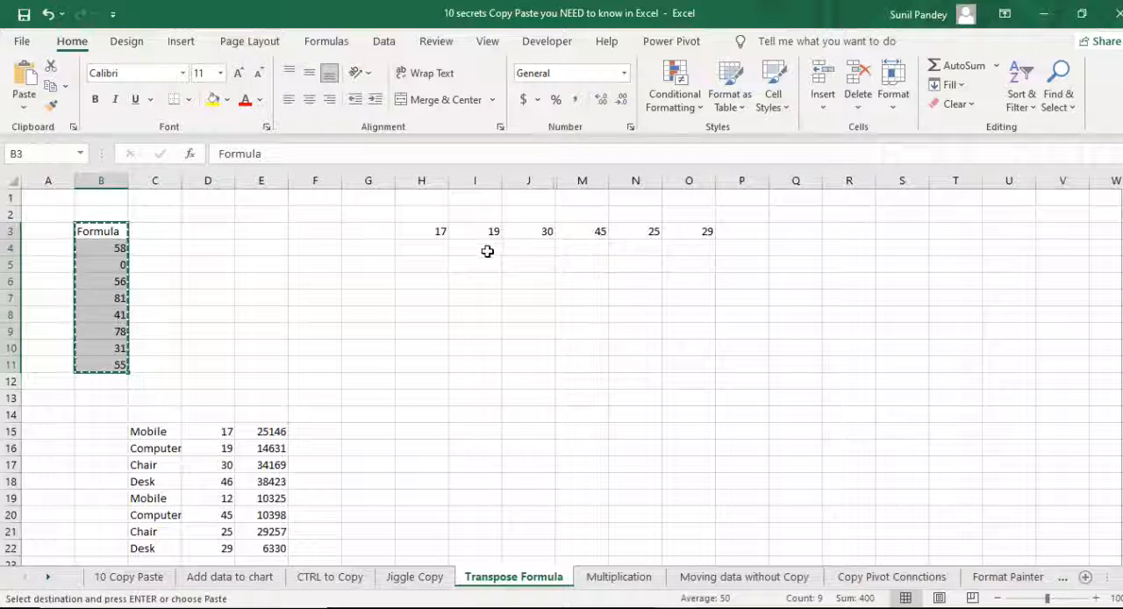
{"action": "left_click", "coordinate": [482, 249]}
{"action": "right_click", "coordinate": [485, 249]}
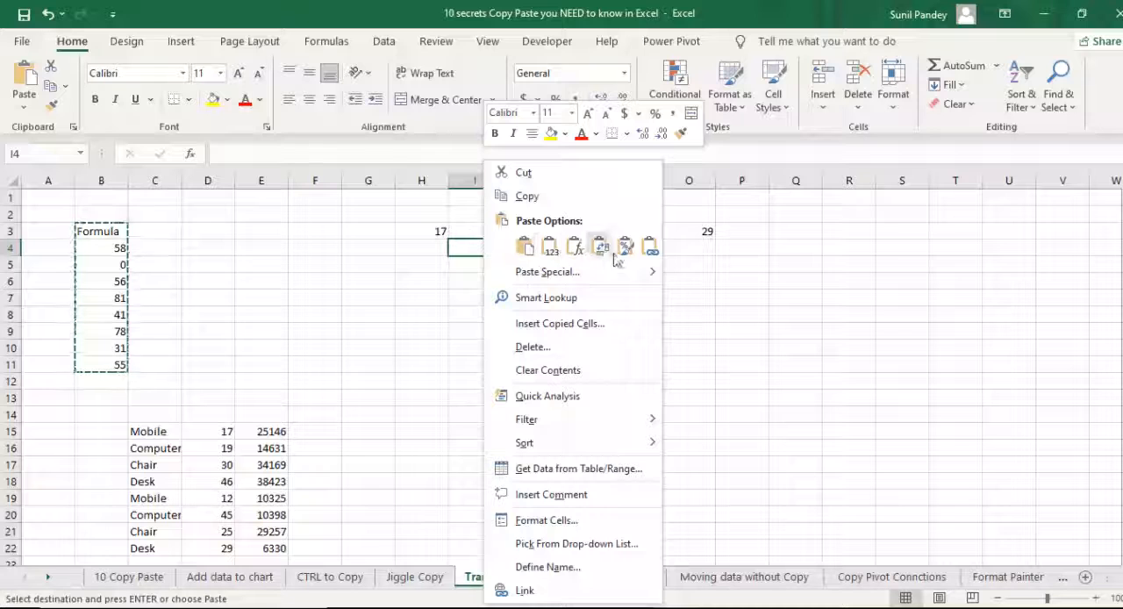
{"action": "left_click", "coordinate": [649, 249]}
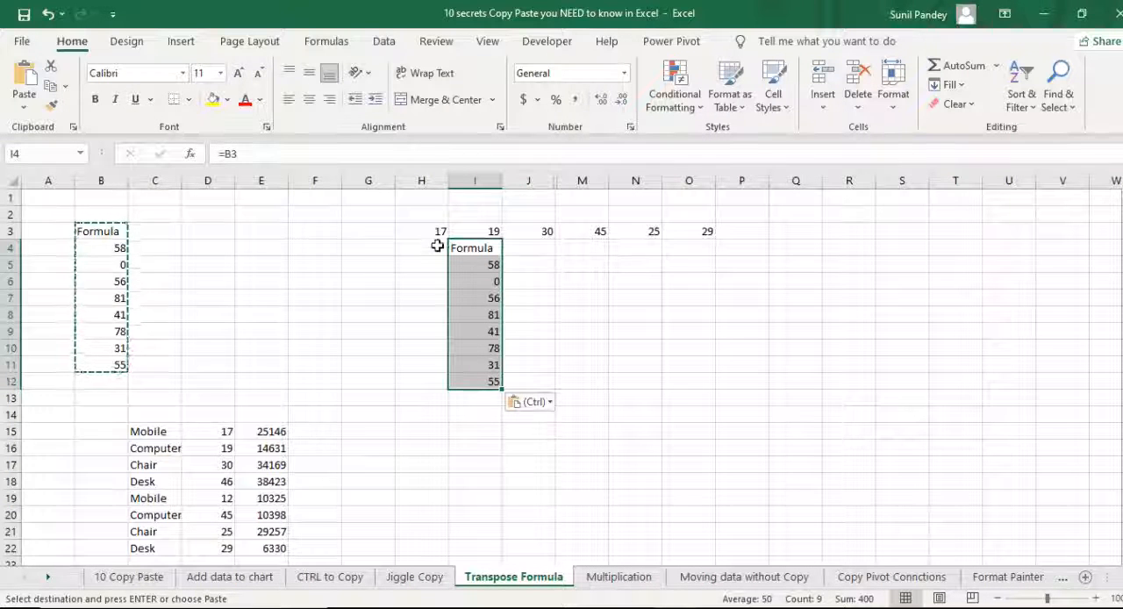
- Replace every "=" with "A=" in the linked cells I5:I12 to turn the formulas into text
{"action": "left_click_drag", "start_coordinate": [437, 234], "coordinate": [684, 236]}
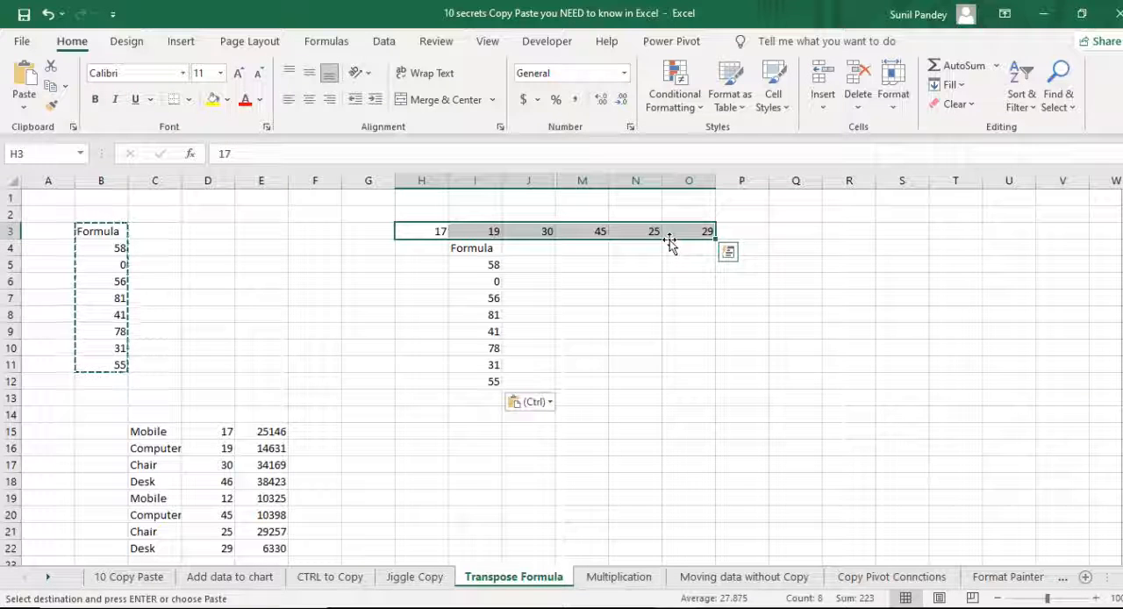
{"action": "left_click_drag", "start_coordinate": [476, 264], "coordinate": [489, 382]}
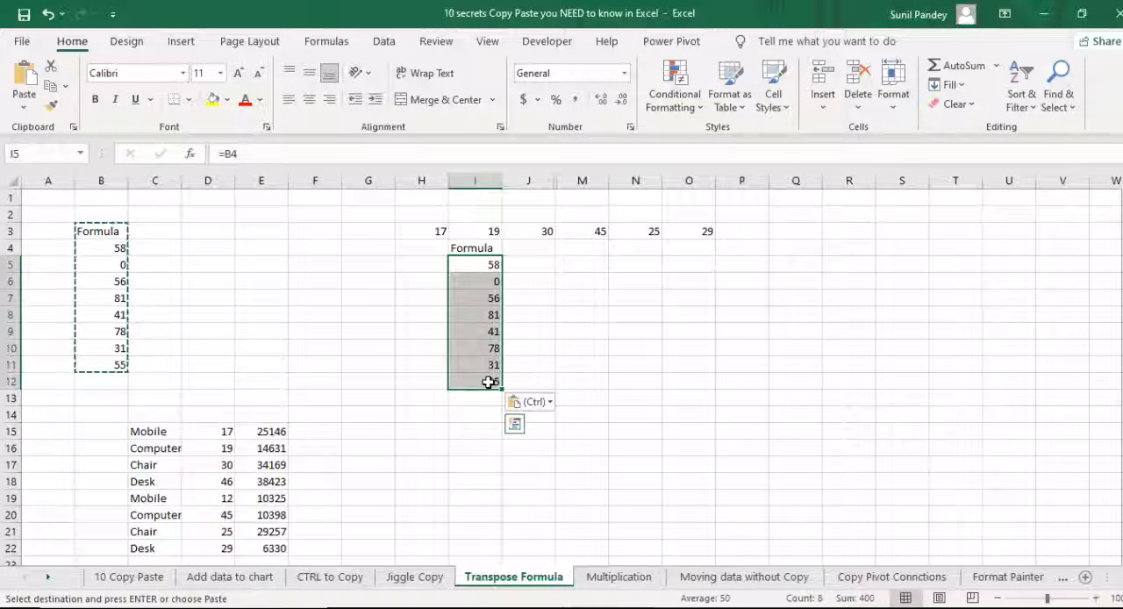
{"action": "key", "text": "ctrl+h"}
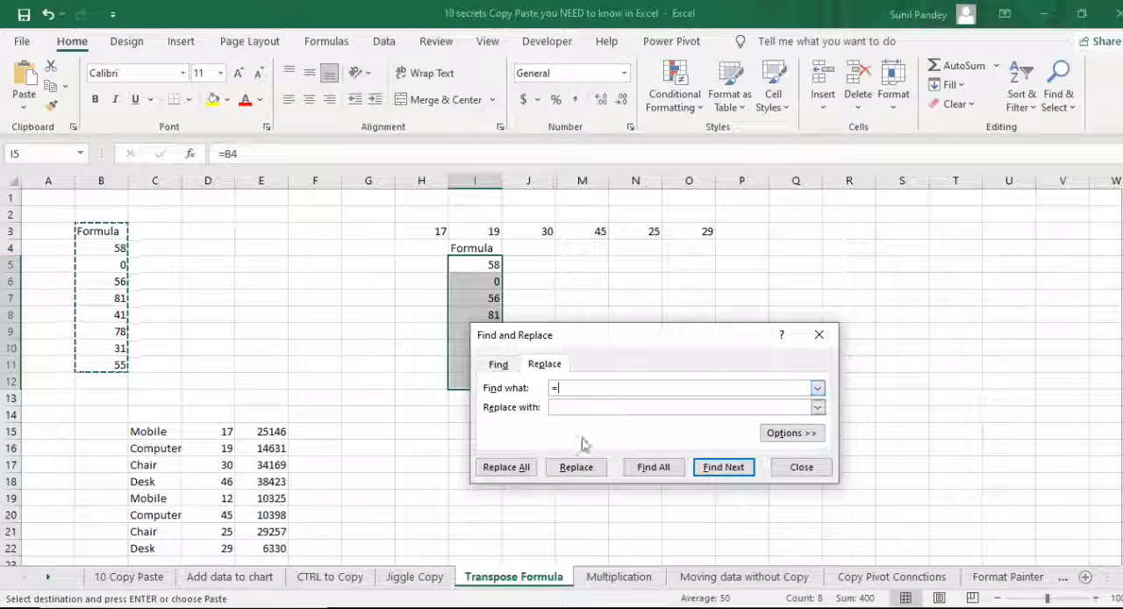
{"action": "key", "text": "Tab"}
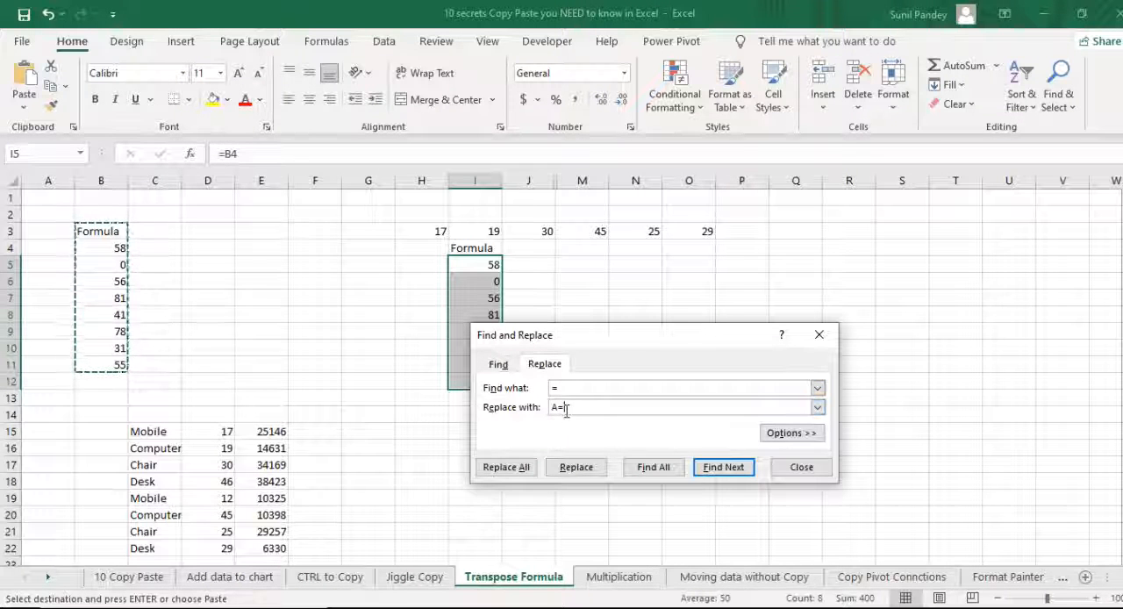
{"action": "left_click", "coordinate": [522, 467]}
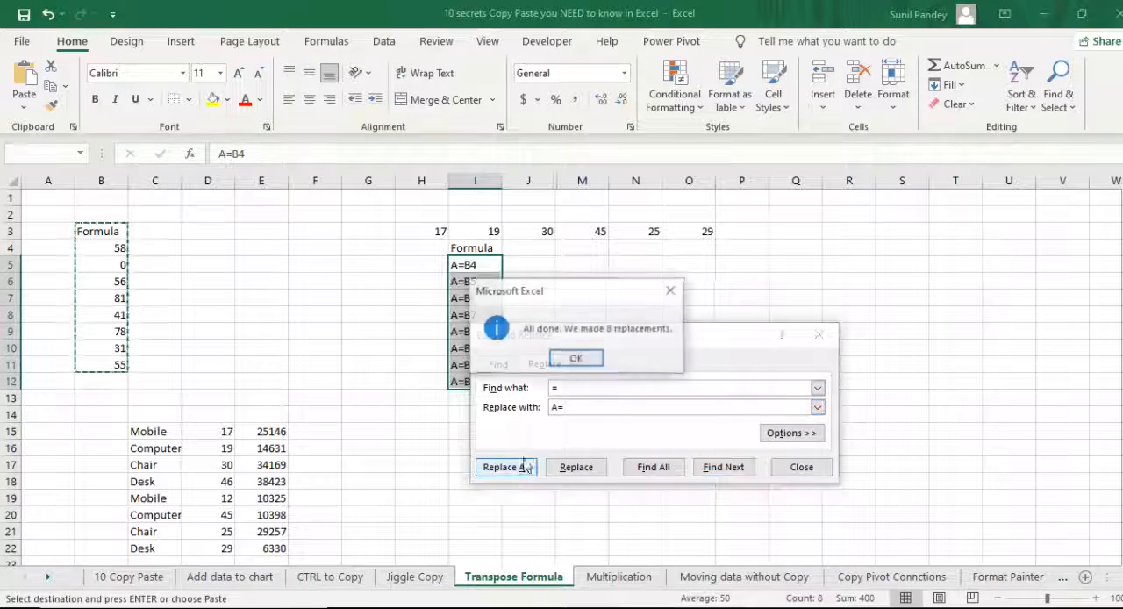
{"action": "left_click", "coordinate": [575, 360]}
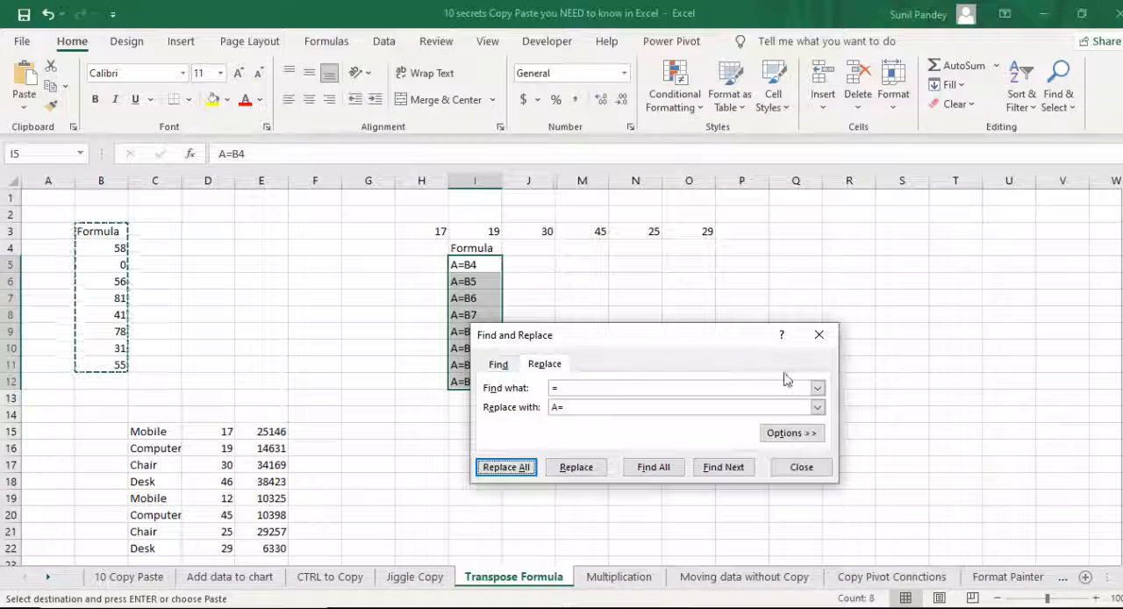
{"action": "left_click", "coordinate": [820, 336]}
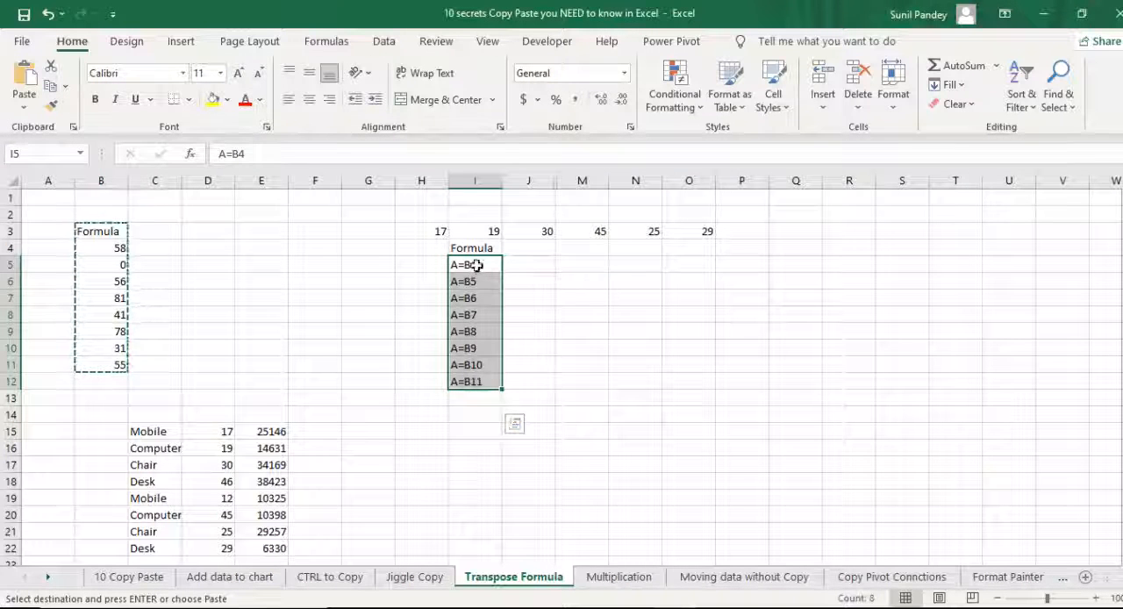
- Copy the text references in I5:I12 and paste them transposed into row 15 starting at I15
{"action": "key", "text": "ctrl+c"}
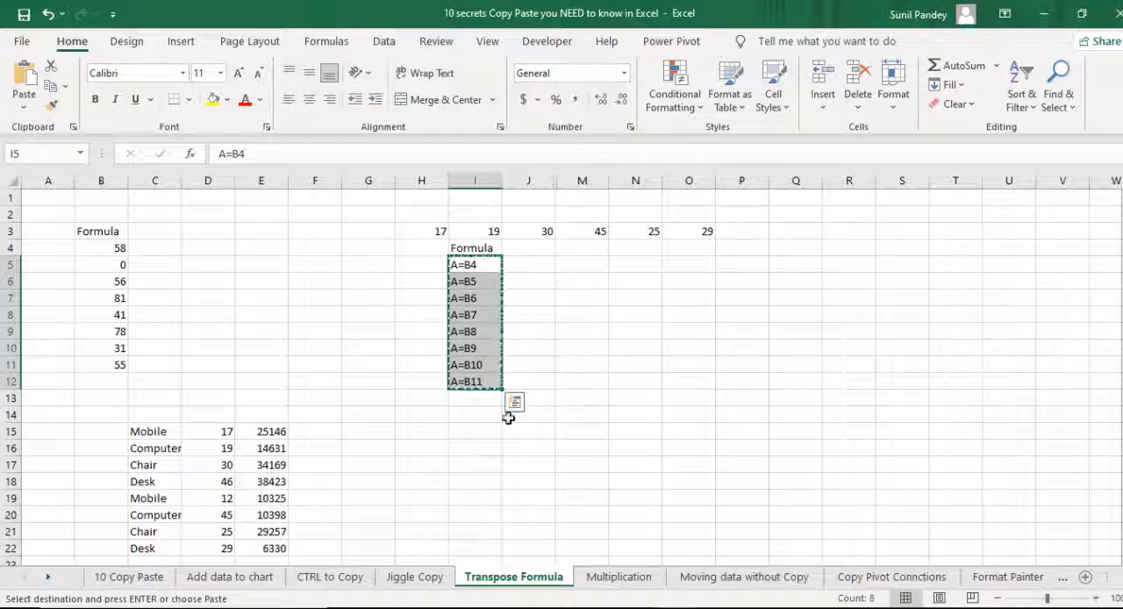
{"action": "left_click", "coordinate": [453, 431]}
{"action": "right_click", "coordinate": [463, 431]}
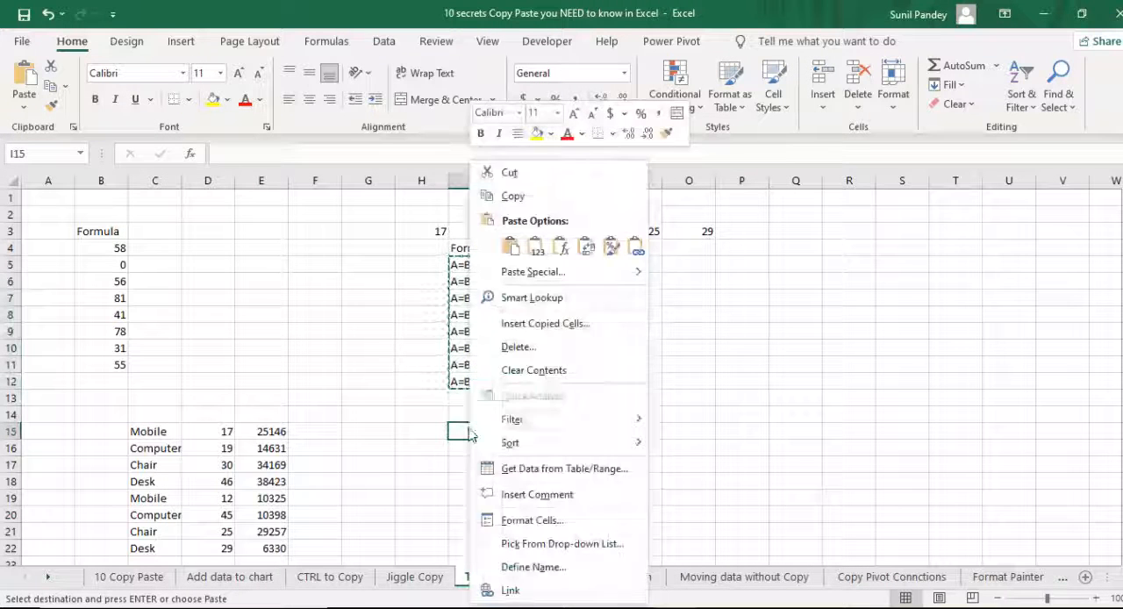
{"action": "left_click", "coordinate": [592, 251]}
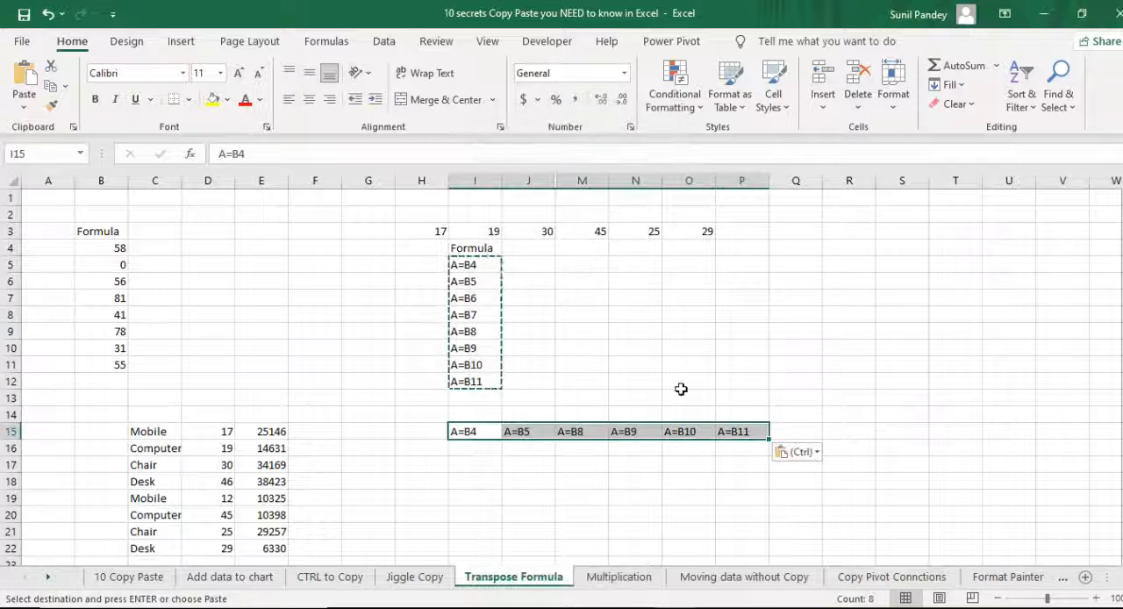
- Replace every "A=" with "=" in the transposed row I15:P15 to turn the text back into formulas
{"action": "key", "text": "ctrl+h"}
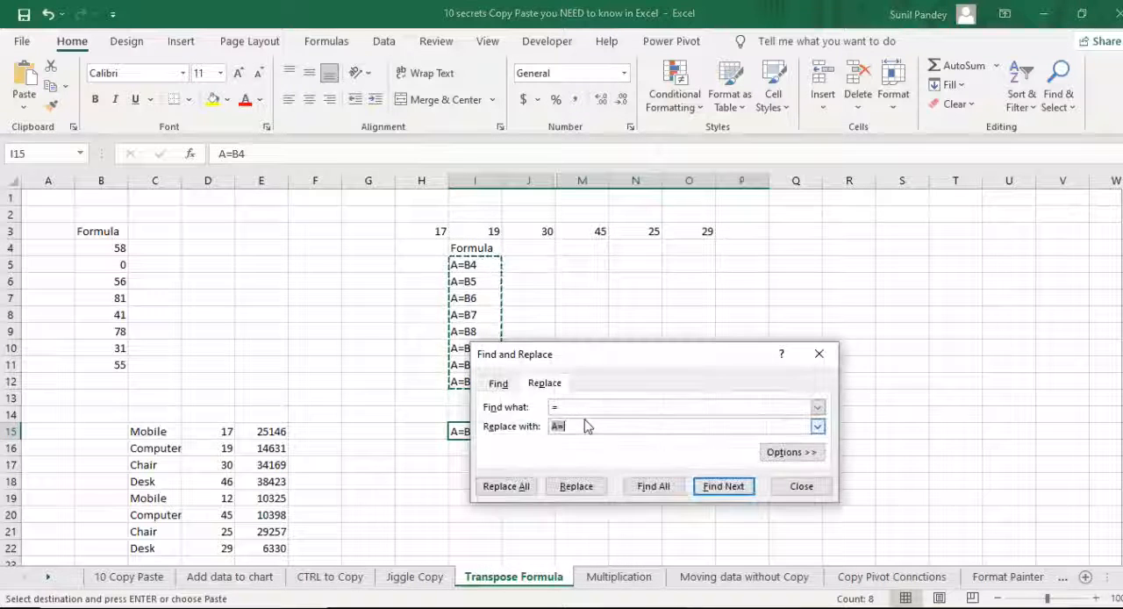
{"action": "double_click", "coordinate": [555, 410]}
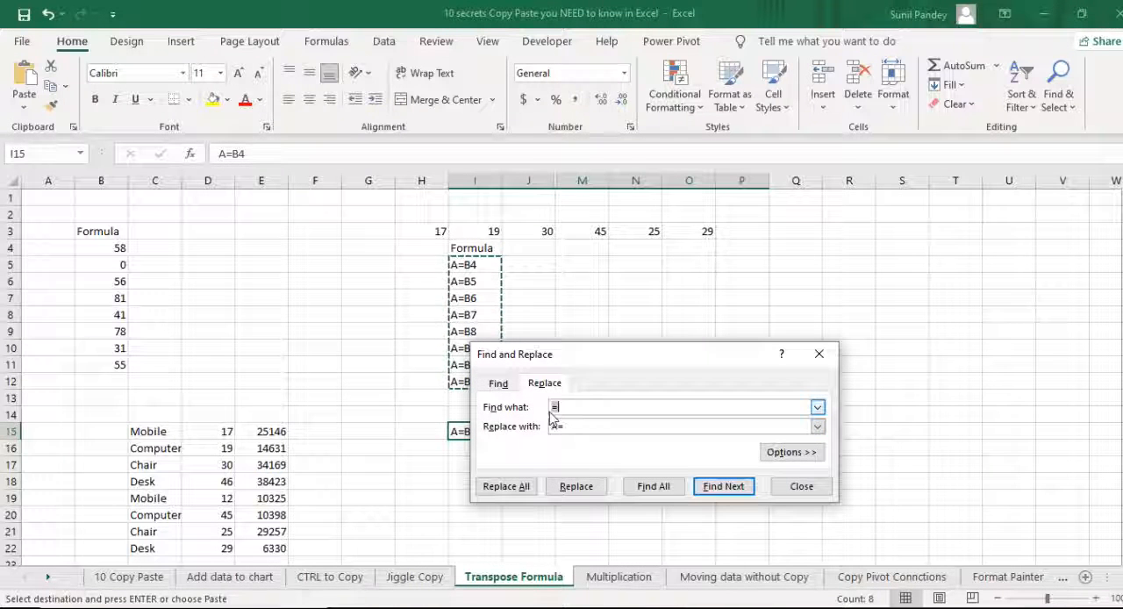
{"action": "type", "text": "A="}
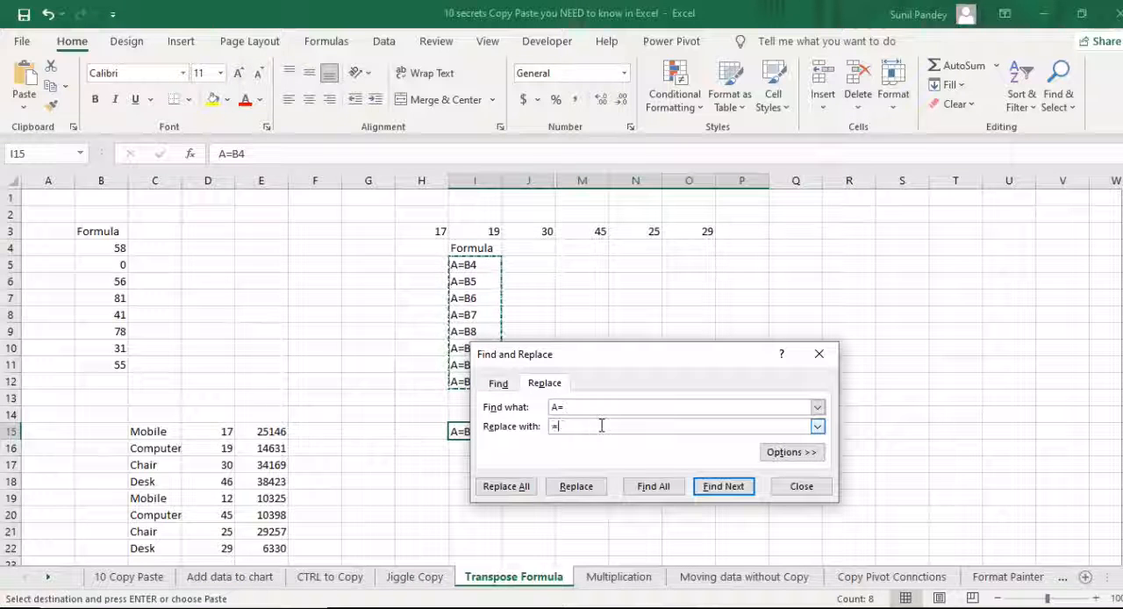
{"action": "left_click", "coordinate": [509, 485]}
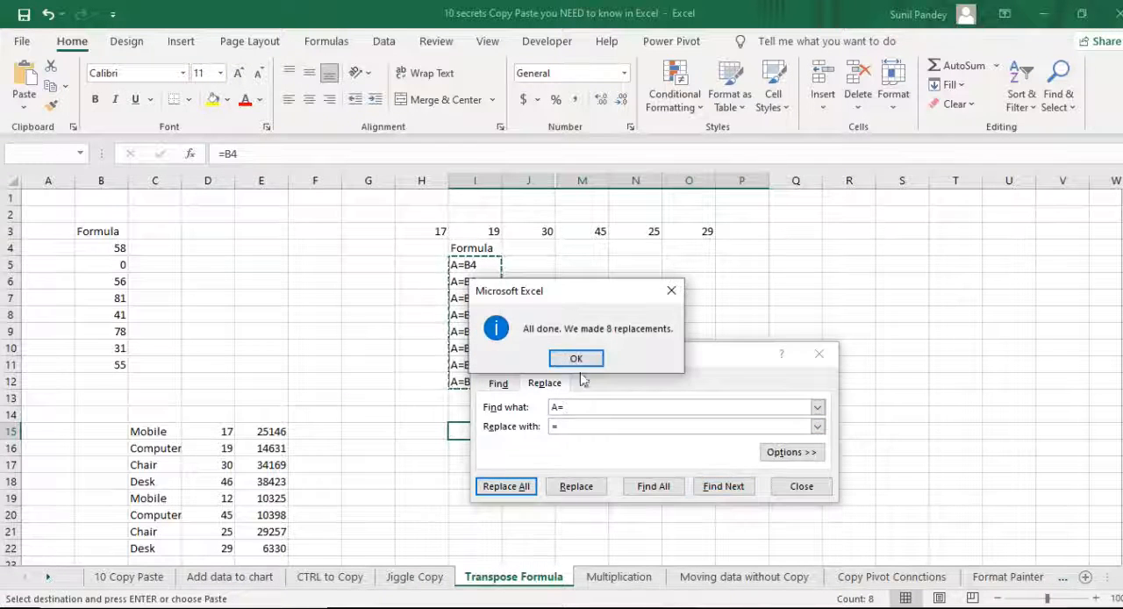
{"action": "left_click", "coordinate": [583, 357]}
{"action": "left_click", "coordinate": [820, 354]}
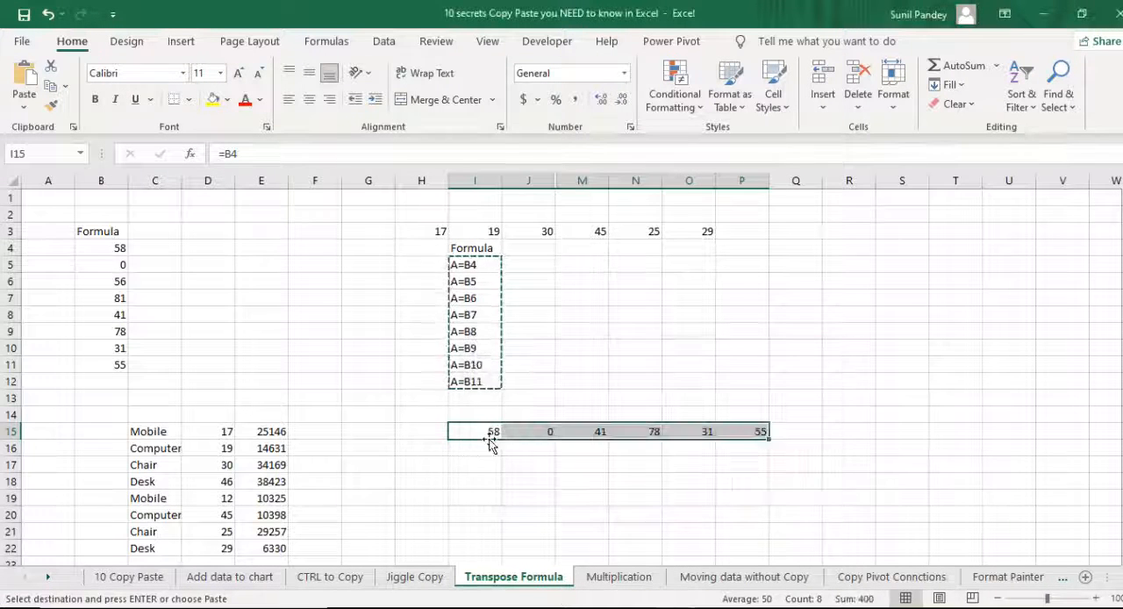
- Inspect the formulas in the transposed cells of row 15, from J15 across to P15
{"action": "left_click", "coordinate": [551, 434]}
{"action": "left_click", "coordinate": [598, 432]}
{"action": "left_click", "coordinate": [644, 431]}
{"action": "left_click", "coordinate": [704, 430]}
{"action": "left_click", "coordinate": [757, 431]}
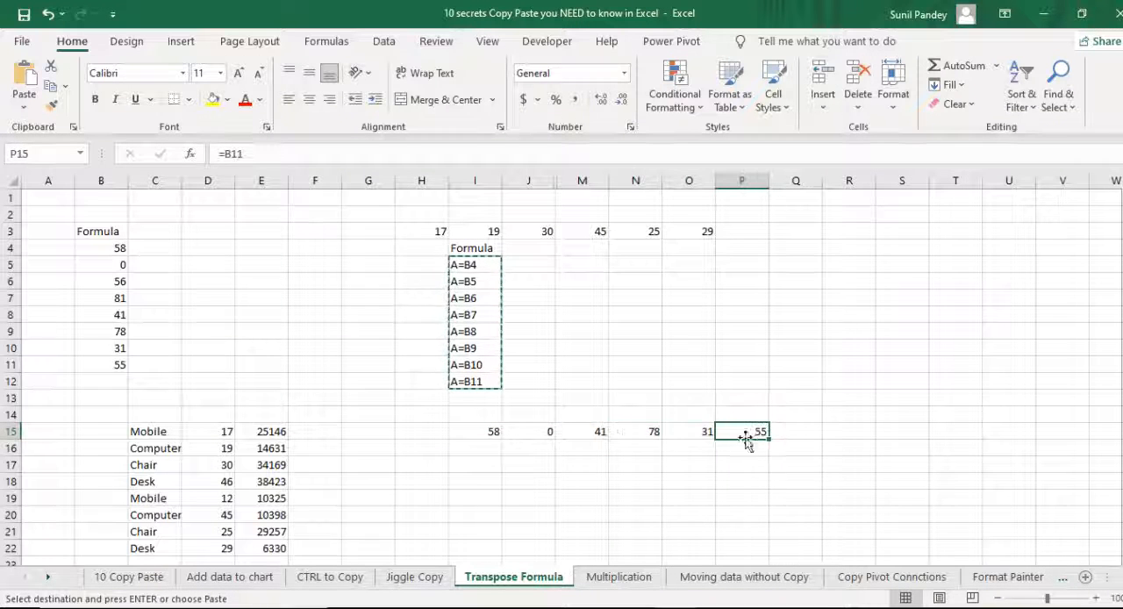
- Select the transposed cells I15:P15, and on the 10 Copy Paste sheet select the entry #6, Clipboard in office
{"action": "left_click_drag", "start_coordinate": [486, 431], "coordinate": [740, 432]}
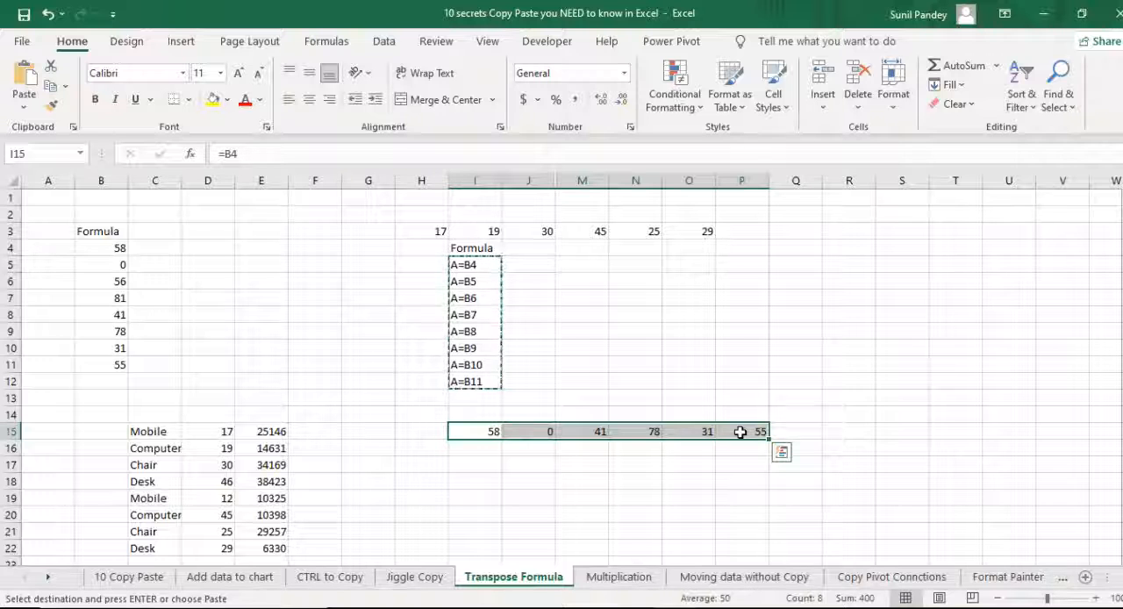
{"action": "left_click", "coordinate": [132, 577]}
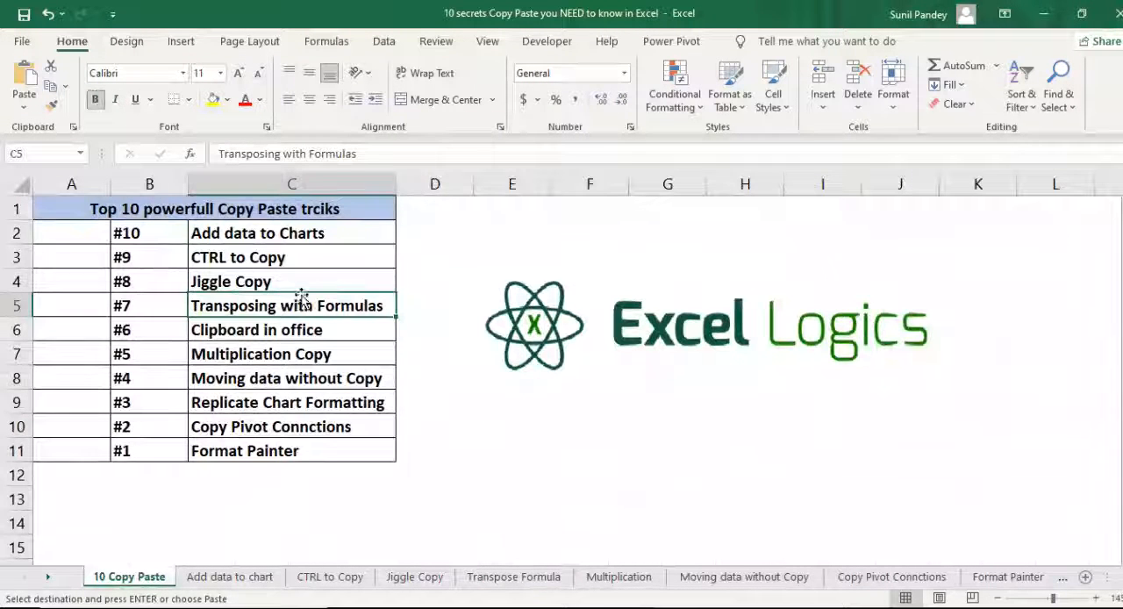
{"action": "left_click", "coordinate": [162, 339]}
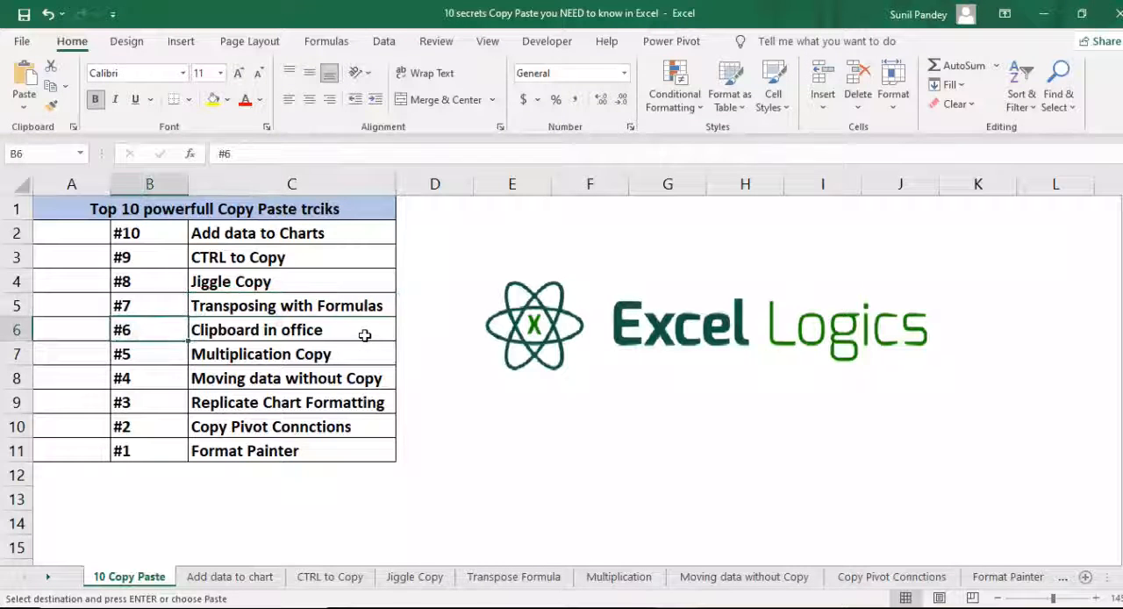
{"action": "left_click", "coordinate": [247, 333]}
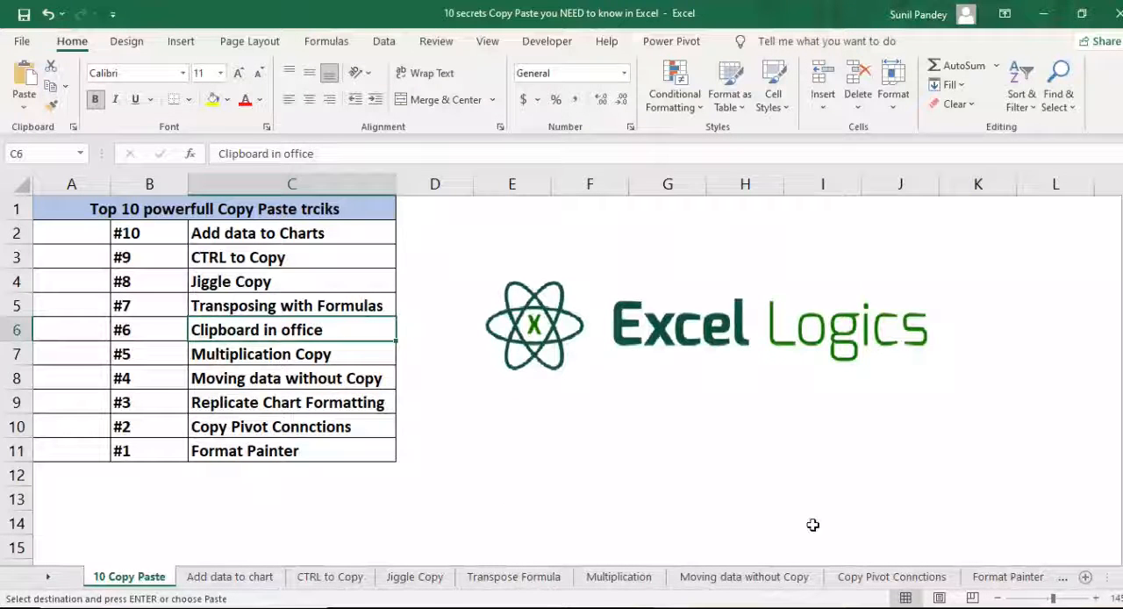
- Return to the Transpose Formula sheet, select empty cell I21, and open the recent workbook "data" from File Explorer
{"action": "left_click", "coordinate": [515, 577]}
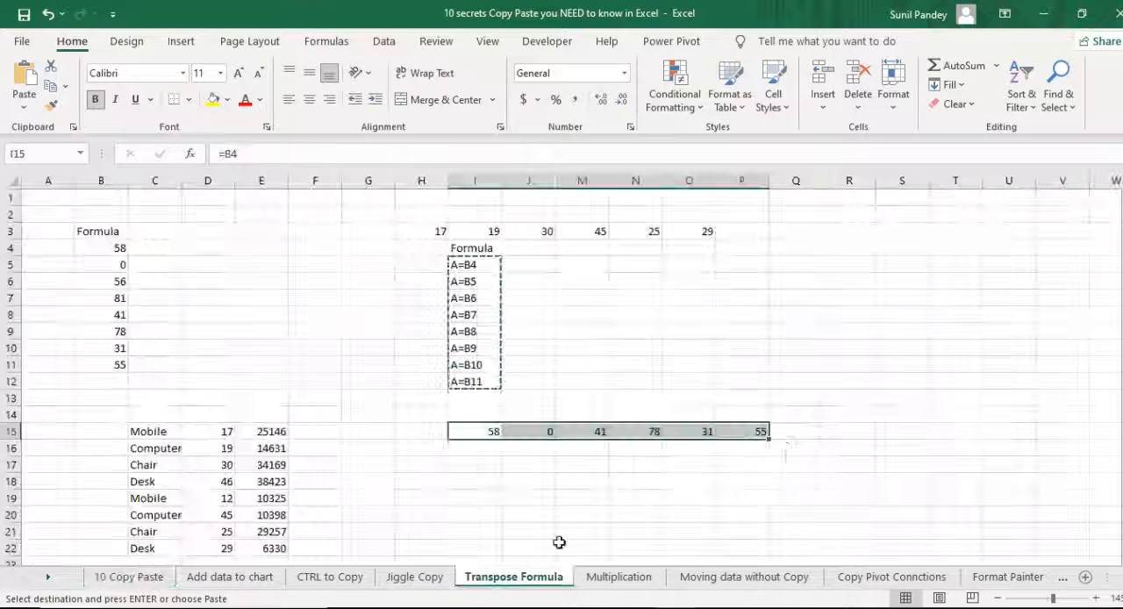
{"action": "scroll", "coordinate": [780, 429], "scroll_direction": "down", "scroll_amount": 4}
{"action": "left_click", "coordinate": [475, 329]}
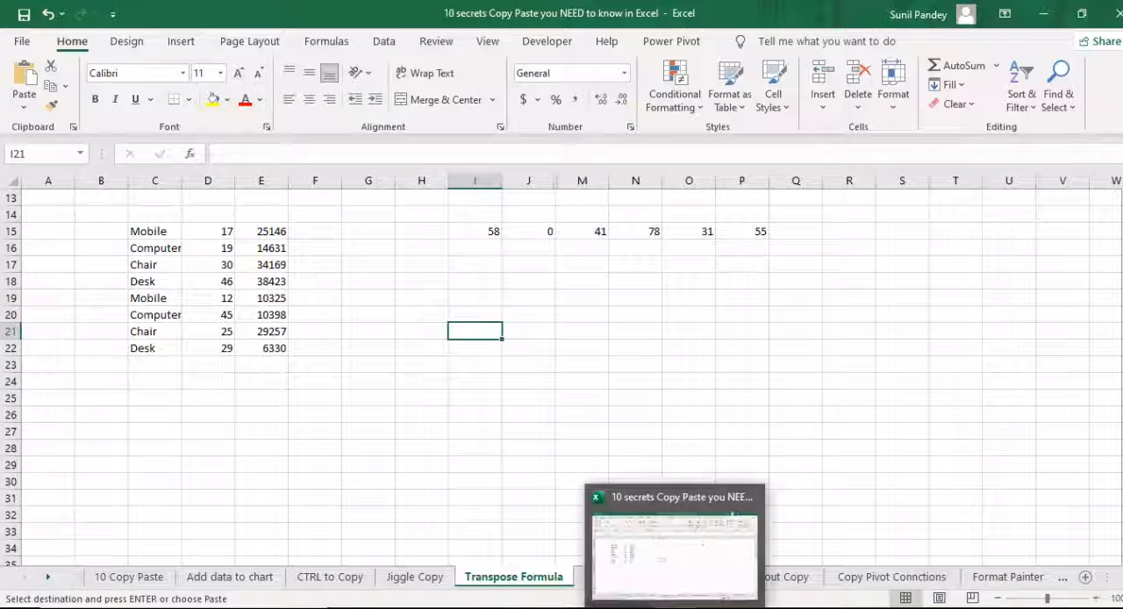
{"action": "left_click", "coordinate": [506, 607]}
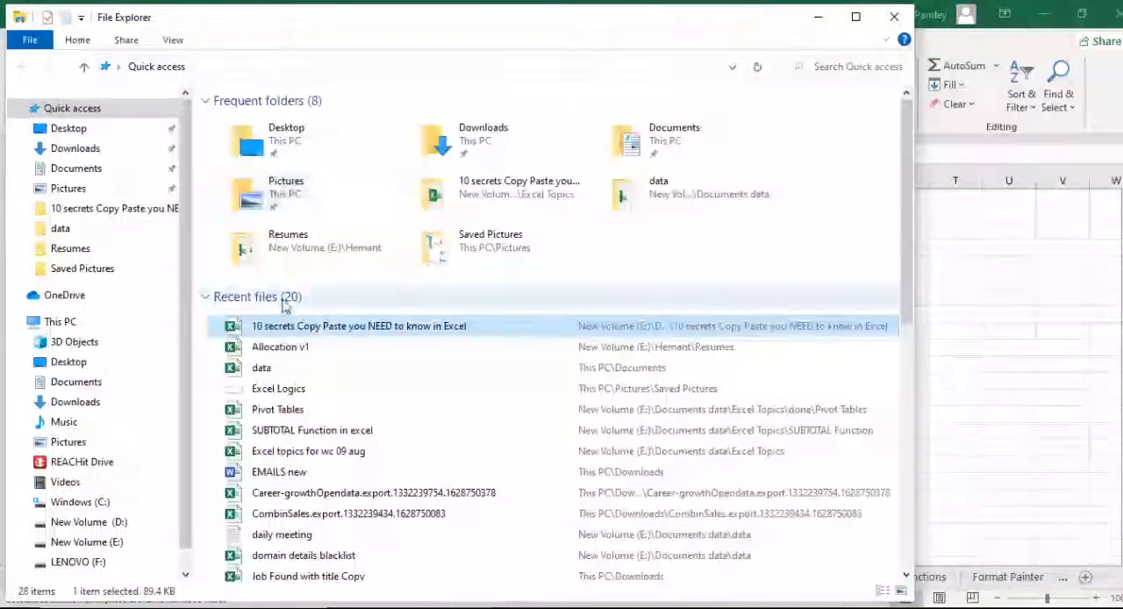
{"action": "left_click", "coordinate": [298, 368]}
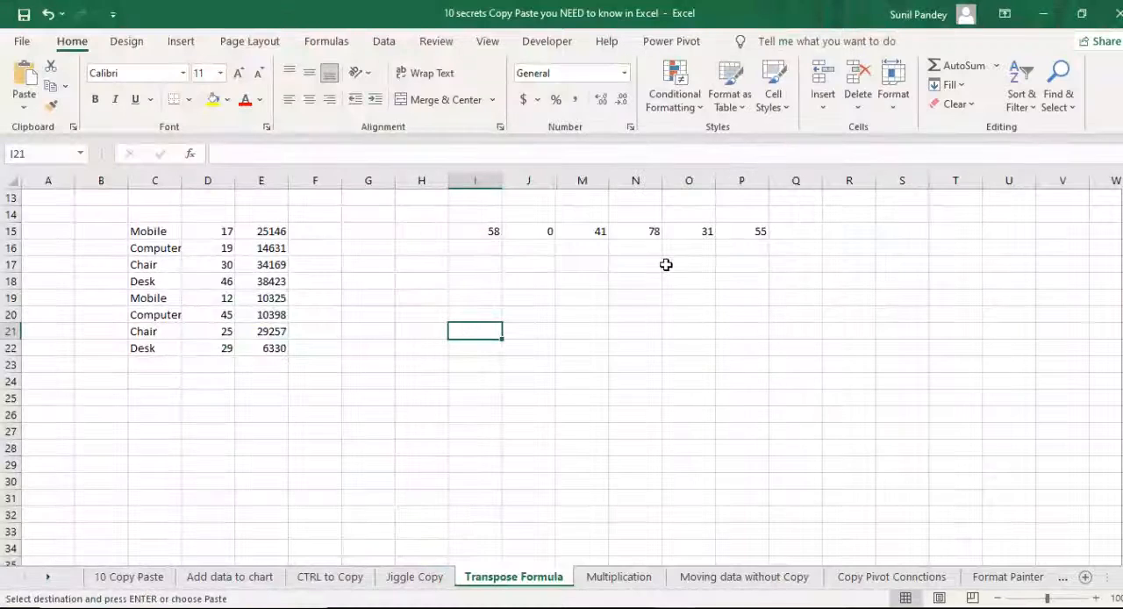
- Switch back to the 10 secrets workbook, show the Office Clipboard and clear all its collected items
{"action": "key", "text": "alt+Tab"}
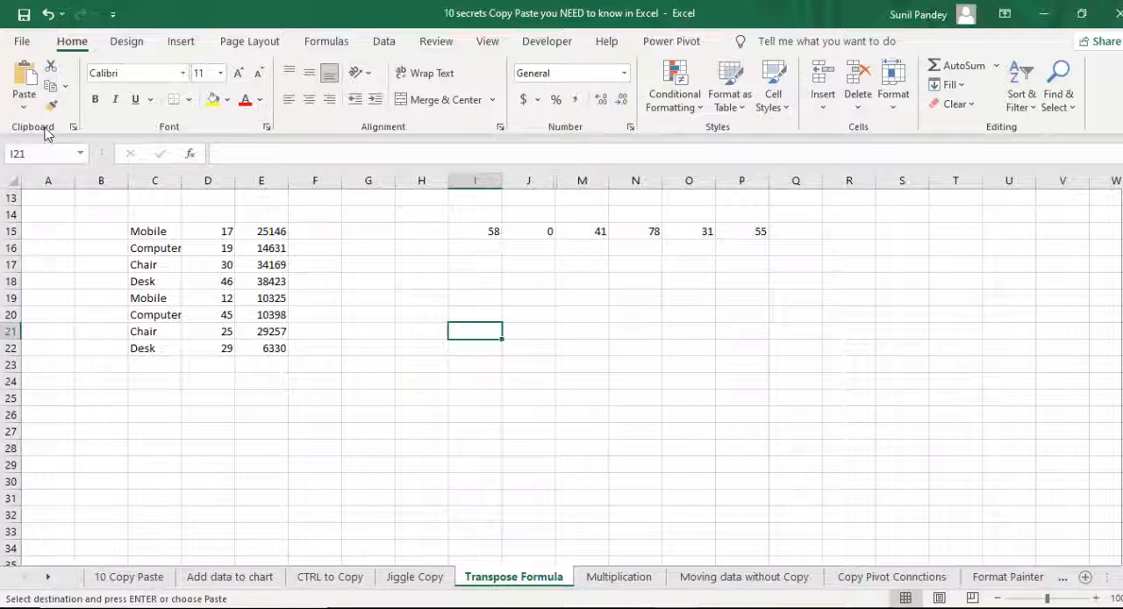
{"action": "left_click", "coordinate": [74, 127]}
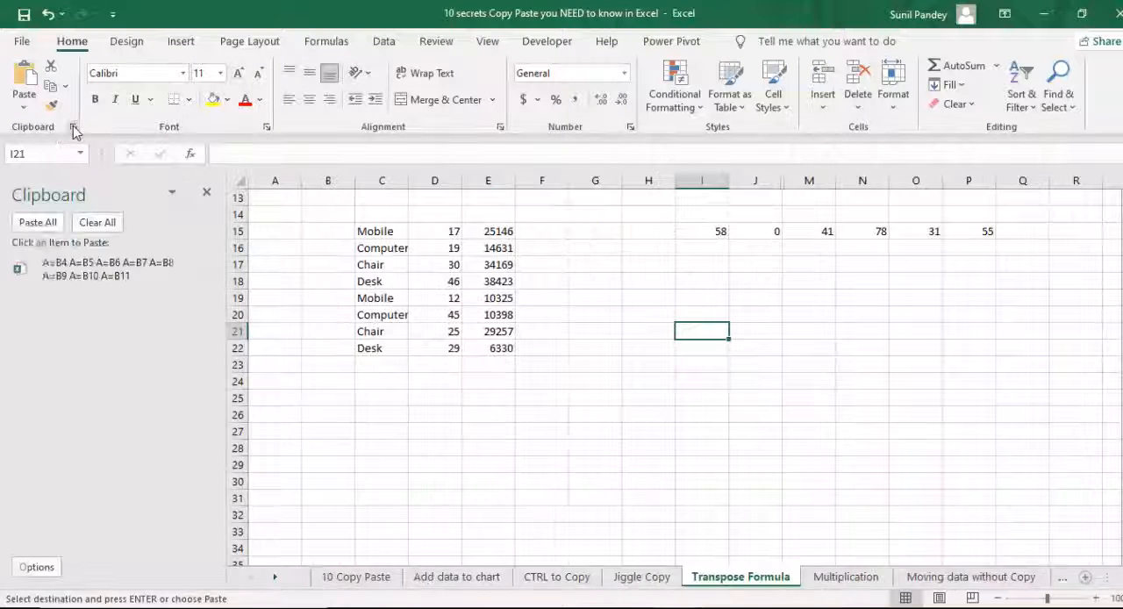
{"action": "left_click", "coordinate": [97, 225]}
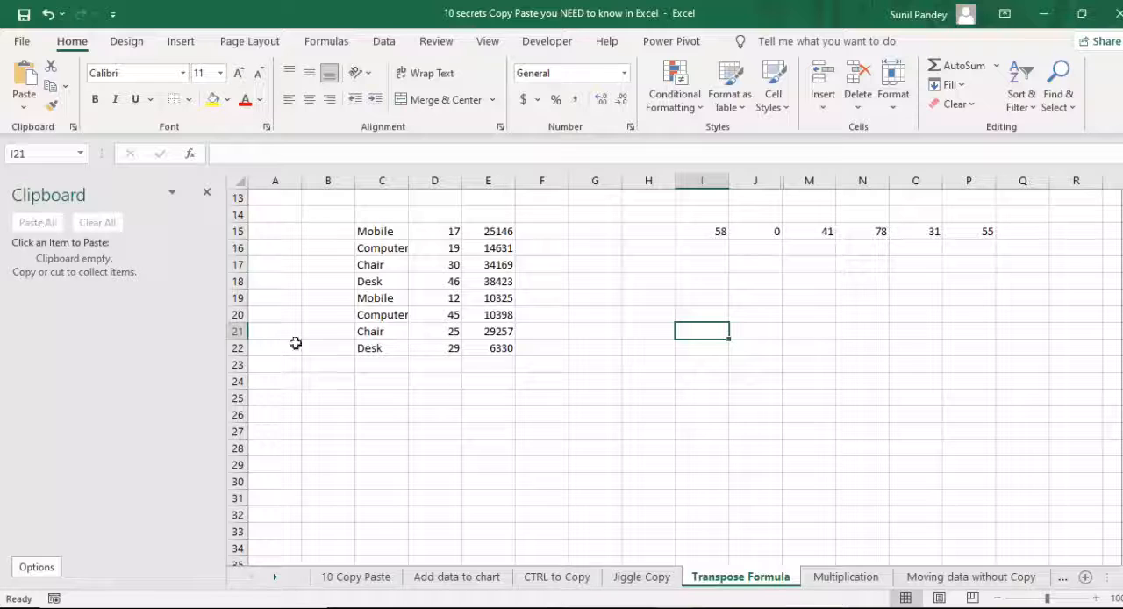
- Switch to the data workbook and copy the East region rows A34:G41 to the clipboard
{"action": "key", "text": "alt+Tab"}
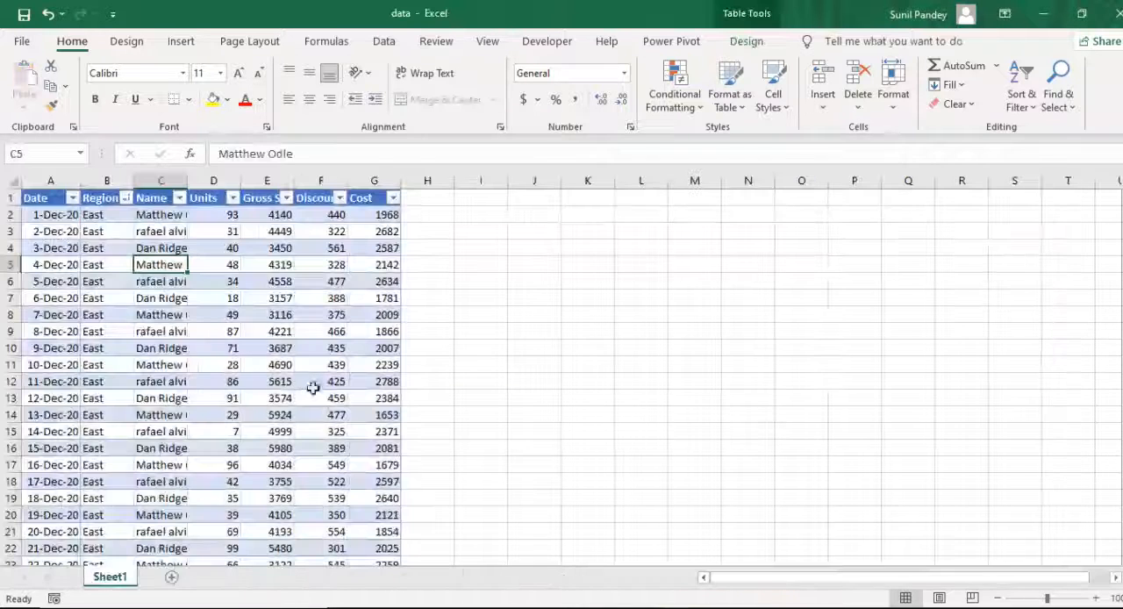
{"action": "scroll", "coordinate": [165, 376], "scroll_direction": "down", "scroll_amount": 11}
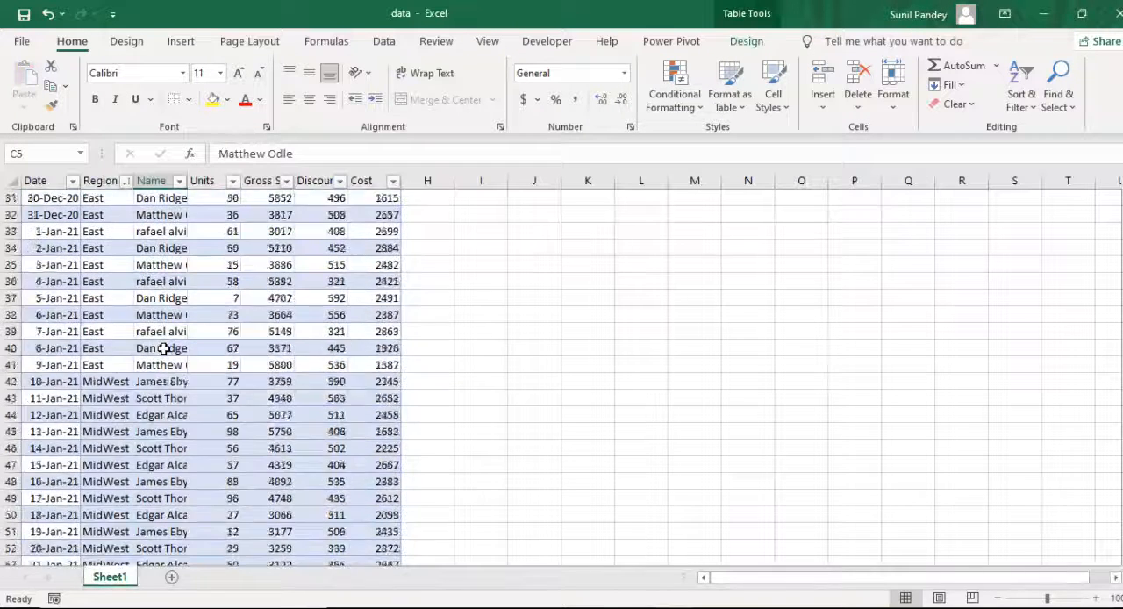
{"action": "left_click_drag", "start_coordinate": [57, 204], "coordinate": [371, 305]}
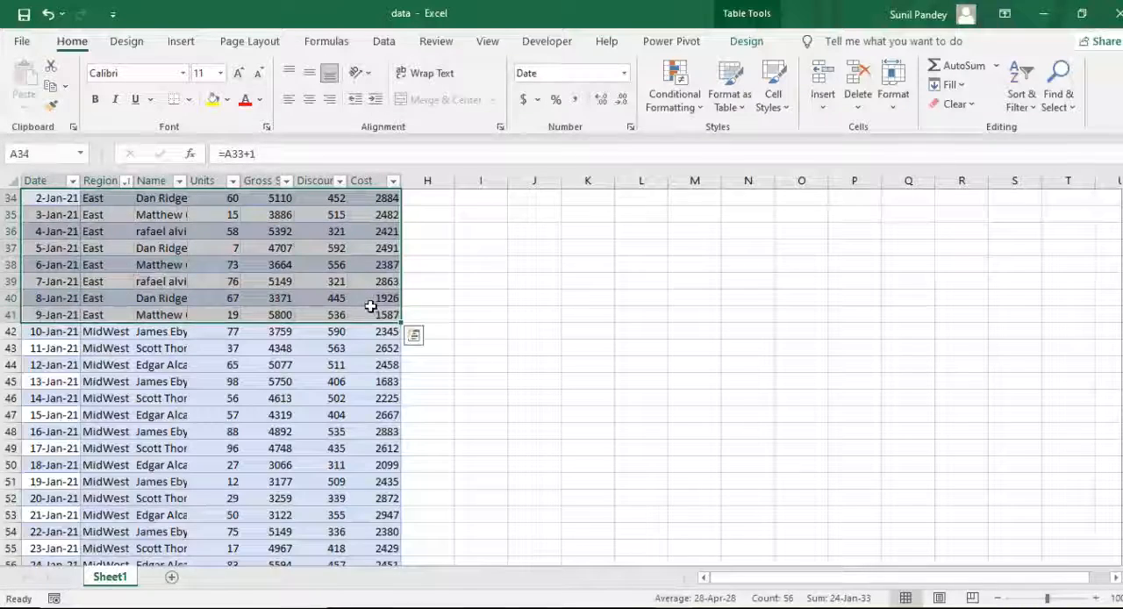
{"action": "key", "text": "ctrl+c"}
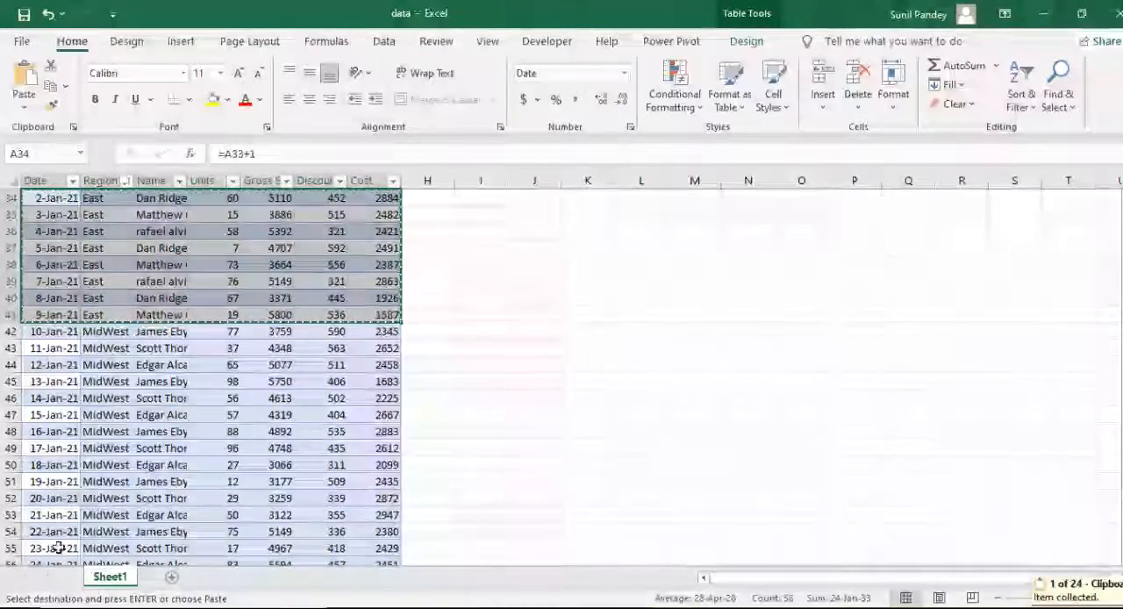
- Copy the North region rows A83:G93 of the data table as a second clipboard item
{"action": "scroll", "coordinate": [149, 448], "scroll_direction": "down", "scroll_amount": 2}
{"action": "scroll", "coordinate": [149, 448], "scroll_direction": "down", "scroll_amount": 13}
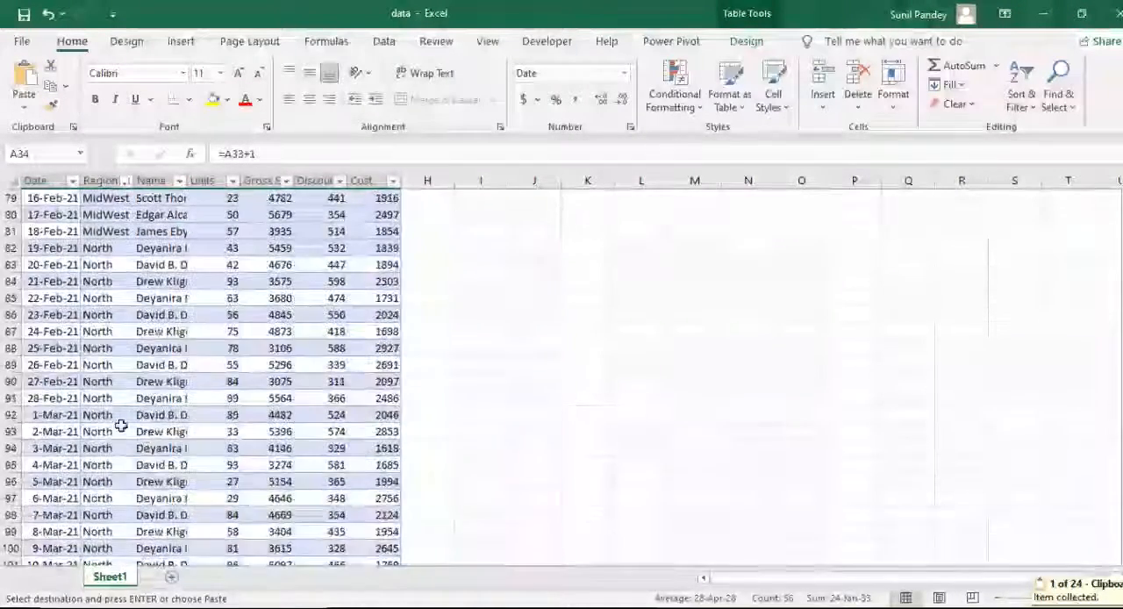
{"action": "left_click_drag", "start_coordinate": [51, 266], "coordinate": [360, 435]}
{"action": "key", "text": "ctrl+v"}
{"action": "key", "text": "ctrl+c"}
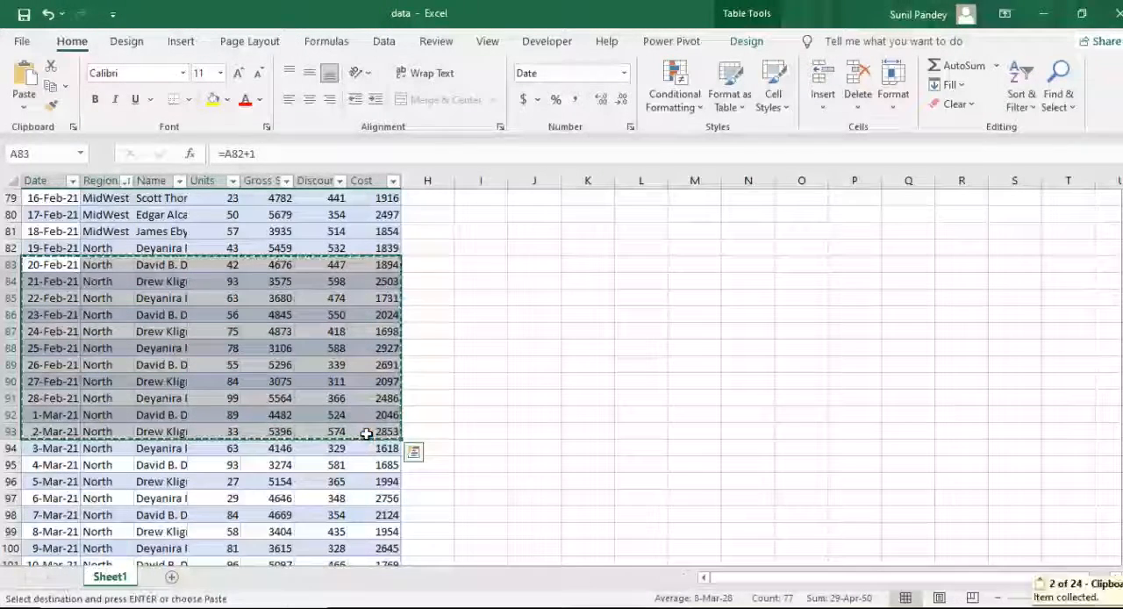
- Switch to the 10 secrets workbook and paste all collected clipboard items at G22 of the Transpose Formula sheet
{"action": "key", "text": "alt+Tab"}
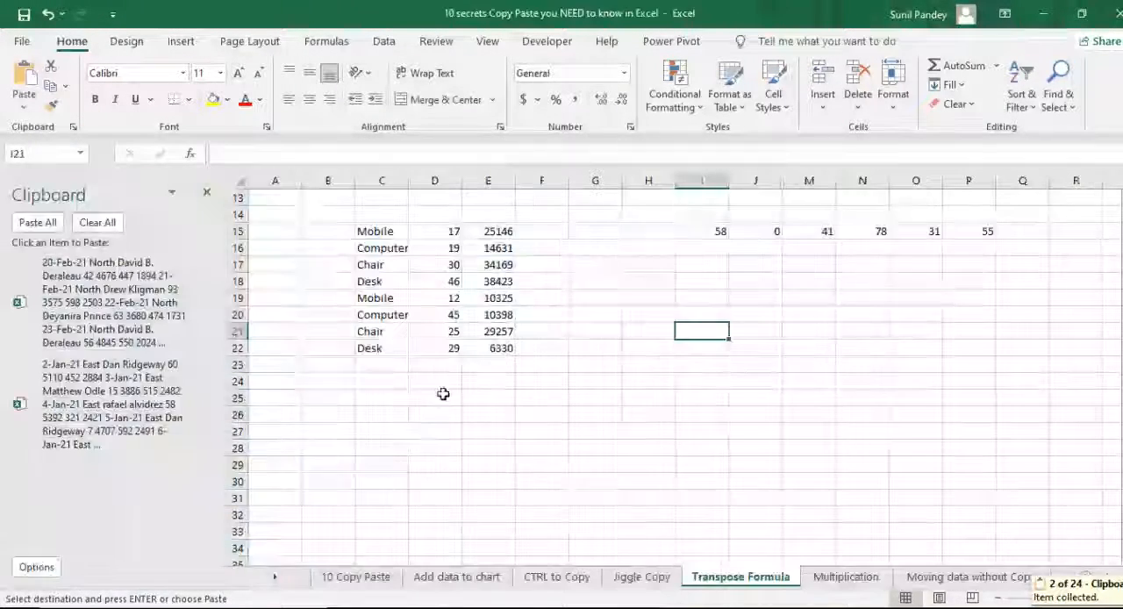
{"action": "left_click", "coordinate": [583, 349]}
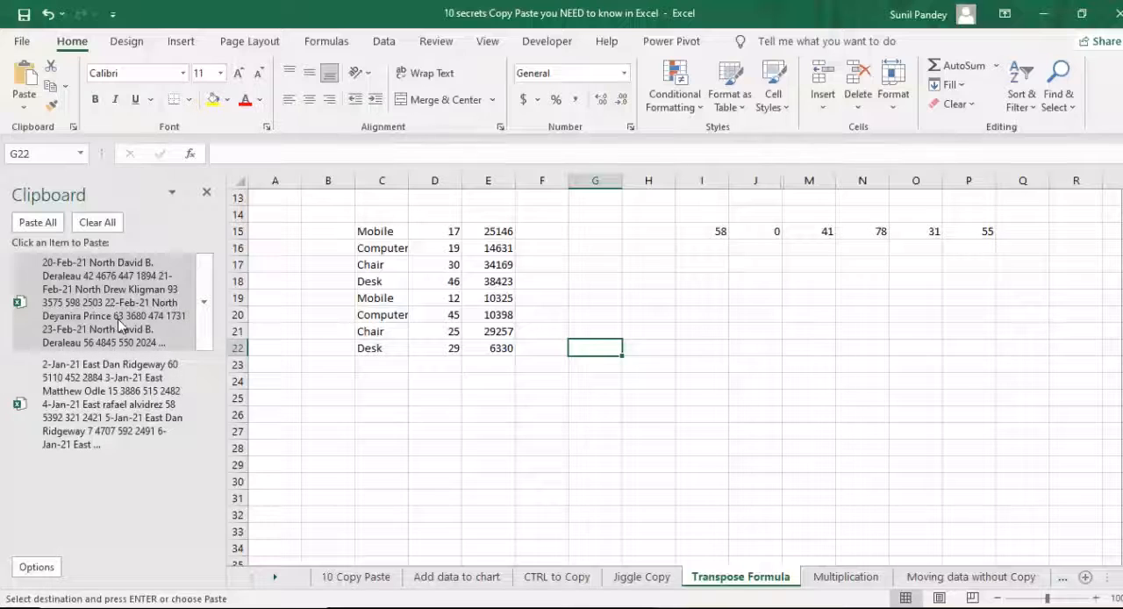
{"action": "left_click", "coordinate": [57, 226]}
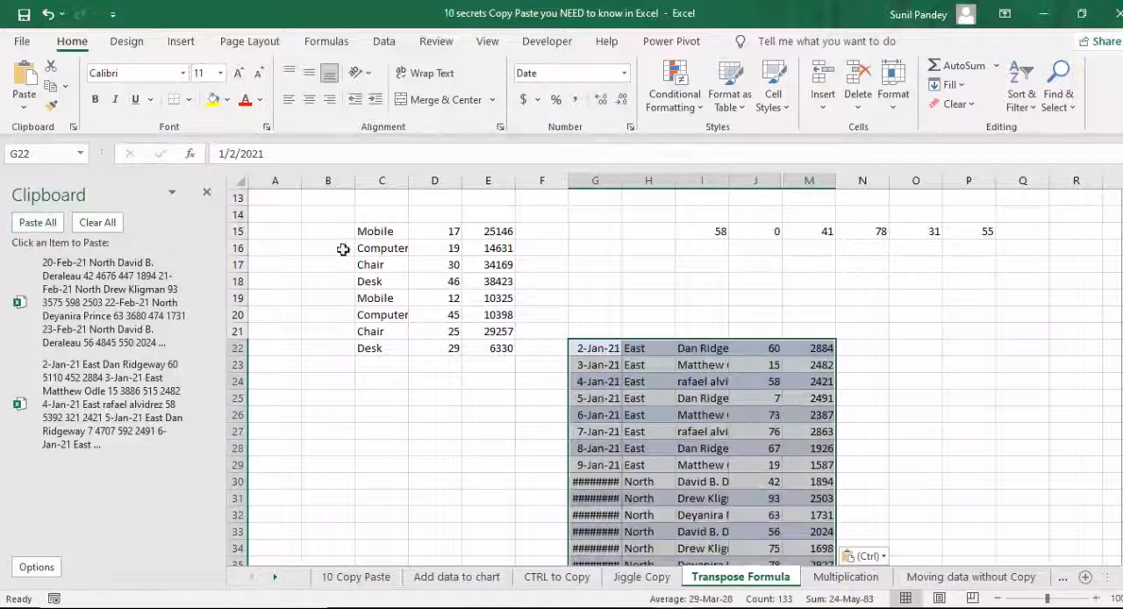
- Autofit column H, widen it slightly by hand, and check the pasted East and North rows
{"action": "double_click", "coordinate": [676, 181]}
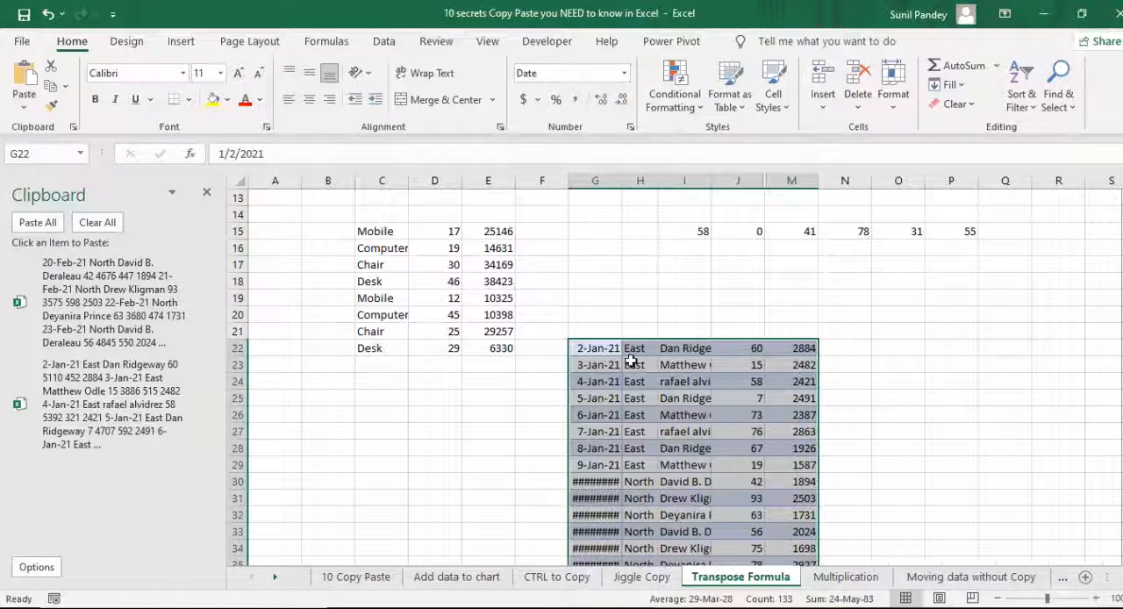
{"action": "left_click_drag", "start_coordinate": [658, 181], "coordinate": [677, 181]}
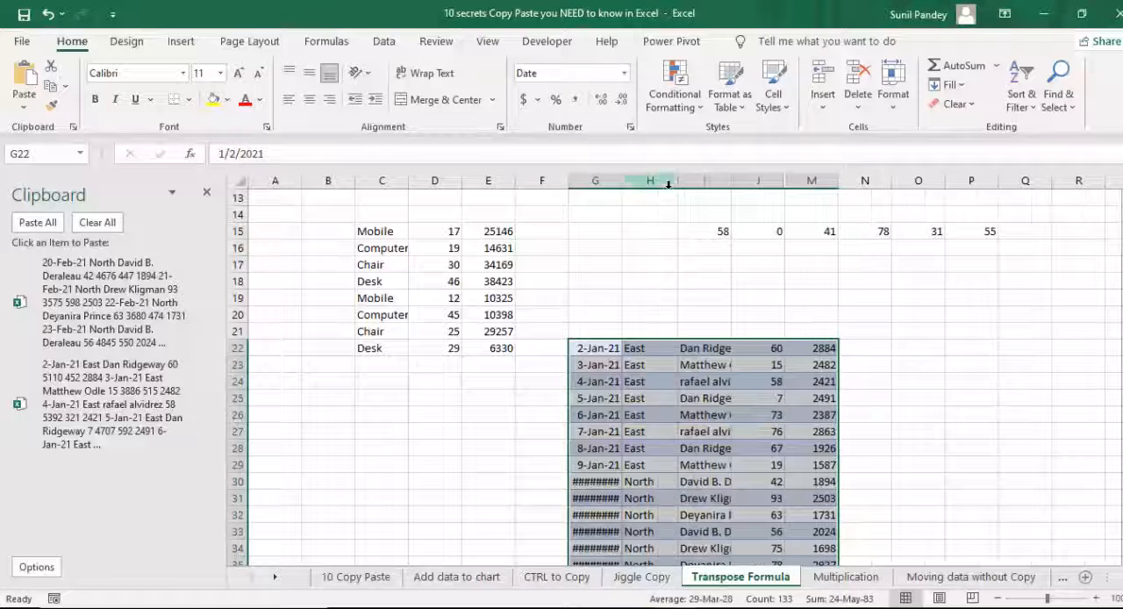
{"action": "left_click", "coordinate": [722, 382]}
{"action": "scroll", "coordinate": [772, 421], "scroll_direction": "down", "scroll_amount": 3}
{"action": "left_click", "coordinate": [693, 414]}
{"action": "left_click", "coordinate": [601, 415]}
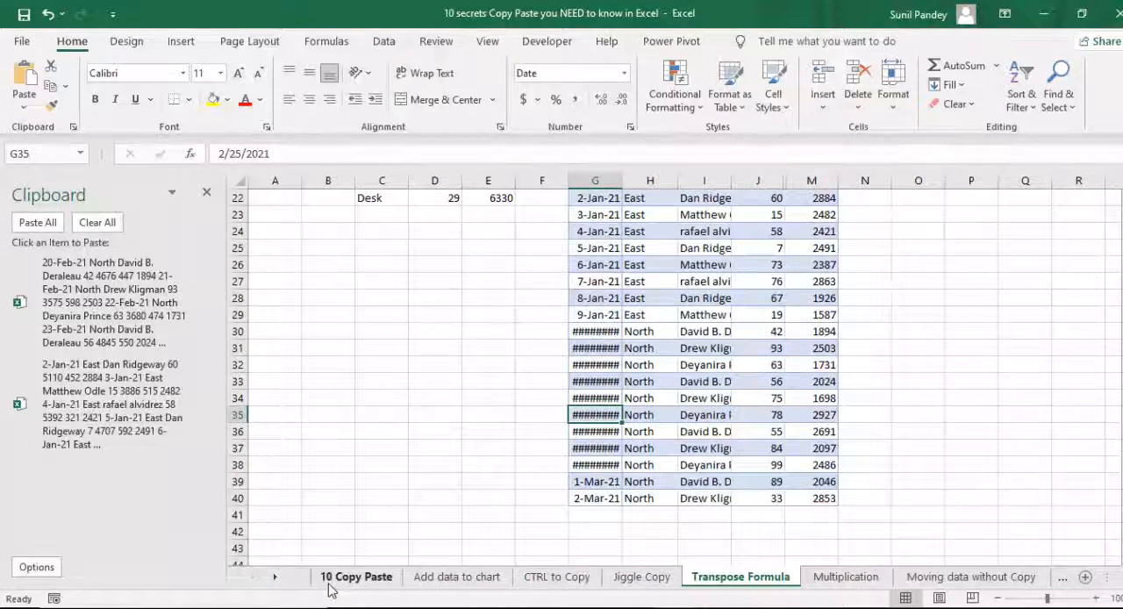
- Close the Office Clipboard and select entry #5, Multiplication Copy, on the 10 Copy Paste sheet
{"action": "left_click", "coordinate": [207, 192]}
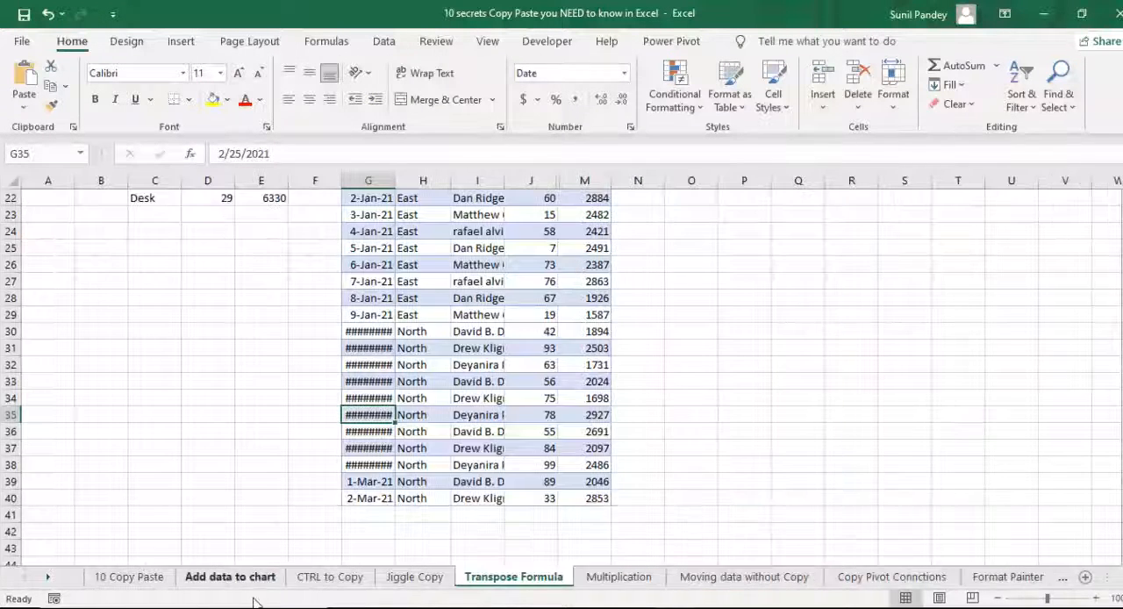
{"action": "left_click", "coordinate": [133, 578]}
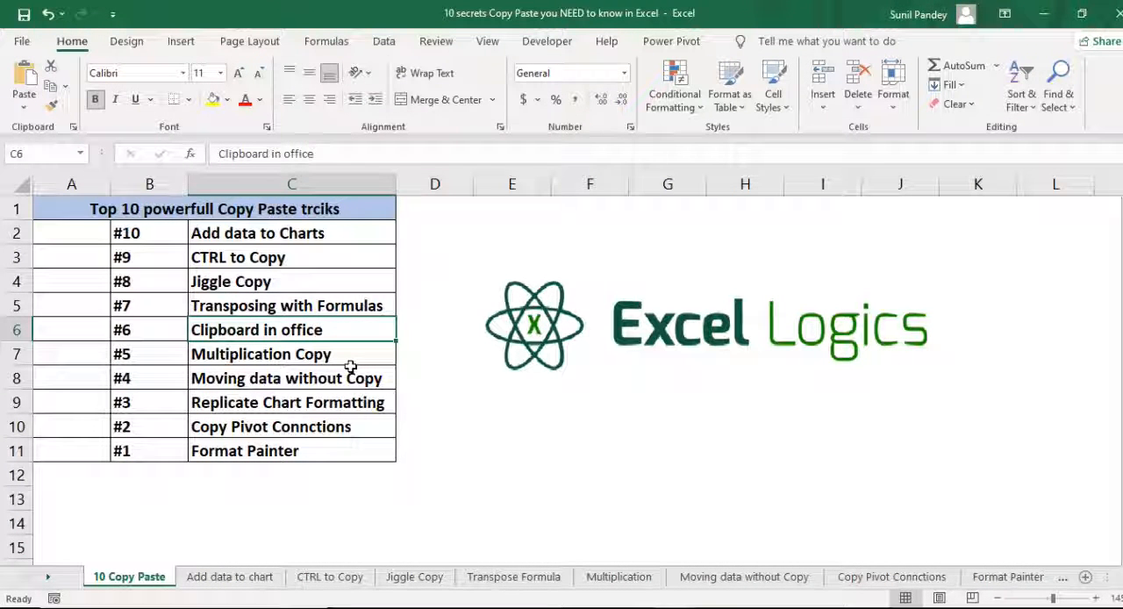
{"action": "left_click", "coordinate": [155, 356]}
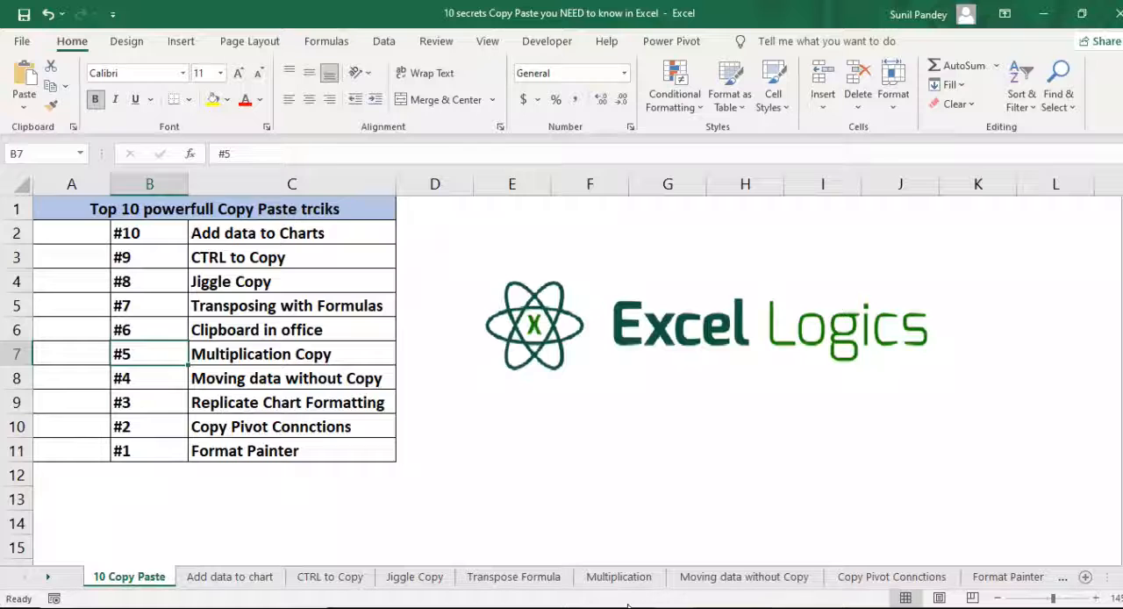
- On the Multiplication sheet, examine the Product, Sales and Bonus columns and the bonus rate in E3
{"action": "left_click", "coordinate": [619, 576]}
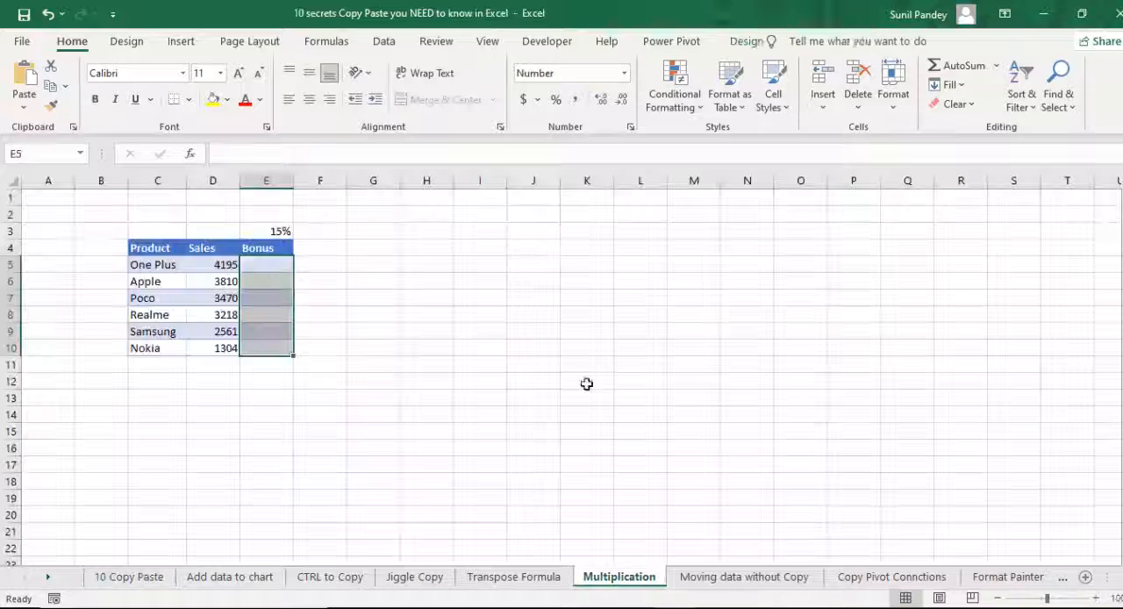
{"action": "left_click", "coordinate": [215, 264]}
{"action": "left_click", "coordinate": [161, 314]}
{"action": "left_click", "coordinate": [161, 281]}
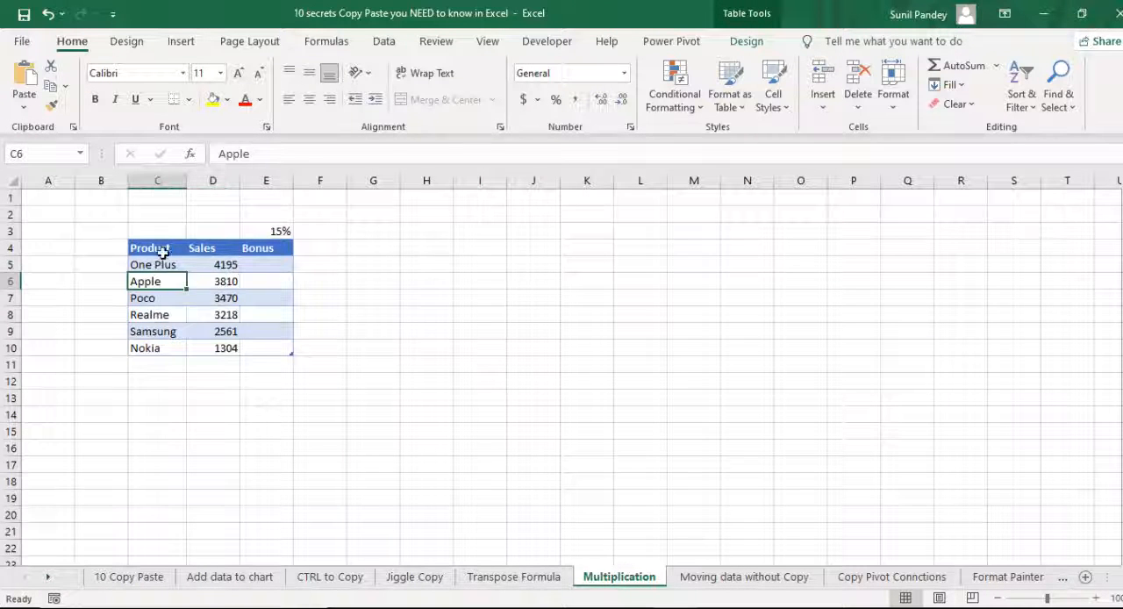
{"action": "left_click", "coordinate": [230, 264]}
{"action": "left_click", "coordinate": [256, 263]}
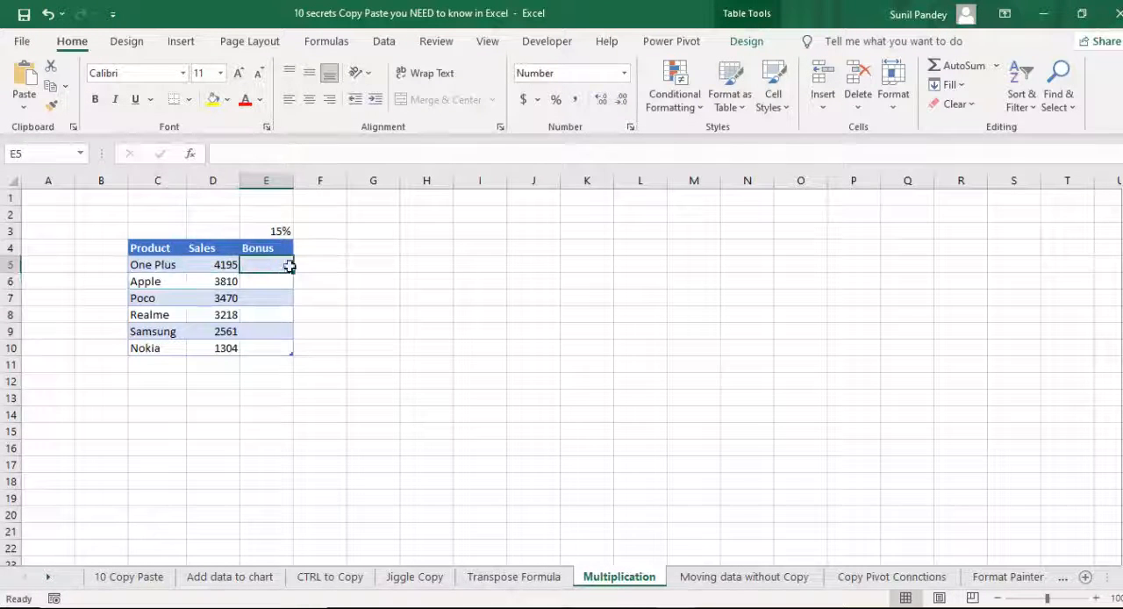
{"action": "left_click", "coordinate": [280, 232]}
{"action": "left_click", "coordinate": [279, 266]}
{"action": "left_click", "coordinate": [280, 283]}
{"action": "left_click", "coordinate": [281, 301]}
{"action": "left_click", "coordinate": [281, 232]}
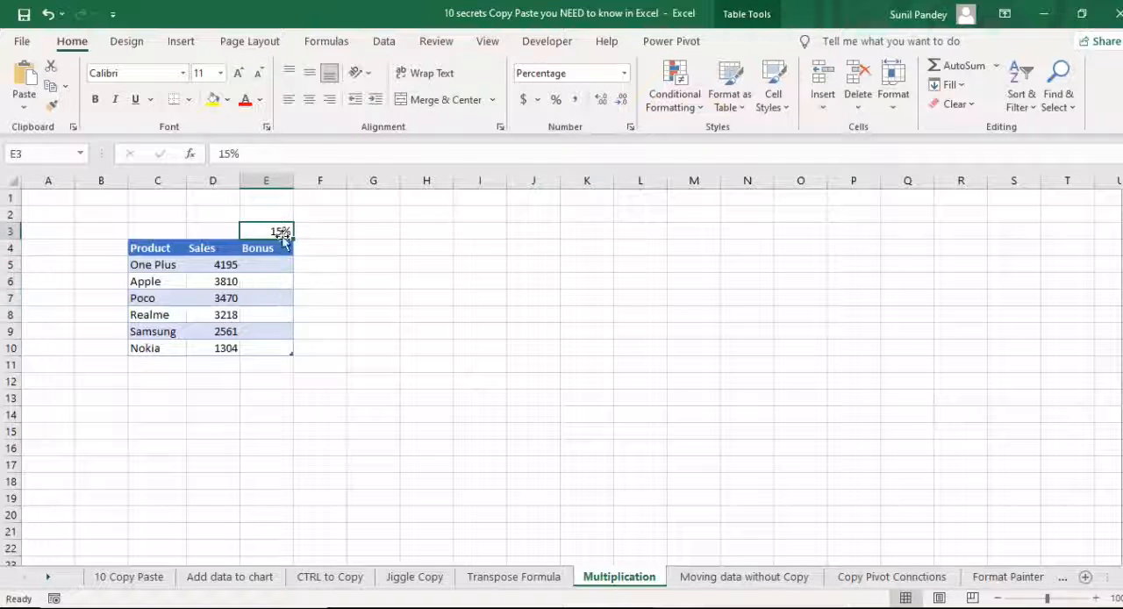
- Move the Sales values D5:D10 into the Bonus column, undo the move, and copy them into E5:E10 instead
{"action": "left_click_drag", "start_coordinate": [225, 262], "coordinate": [226, 350]}
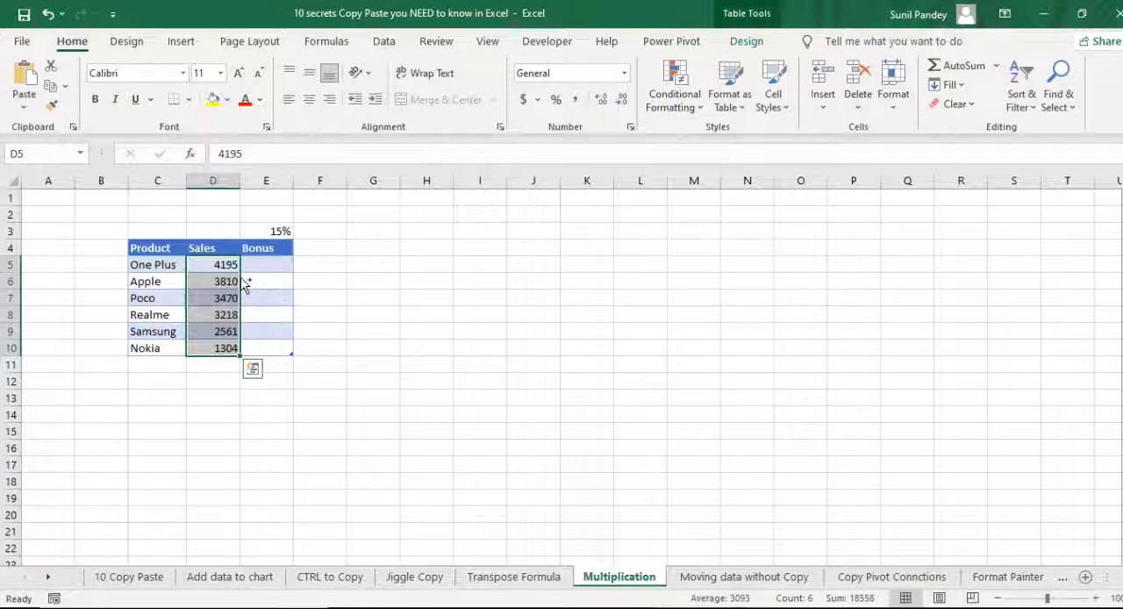
{"action": "left_click_drag", "start_coordinate": [244, 283], "coordinate": [261, 285]}
{"action": "left_click", "coordinate": [532, 357]}
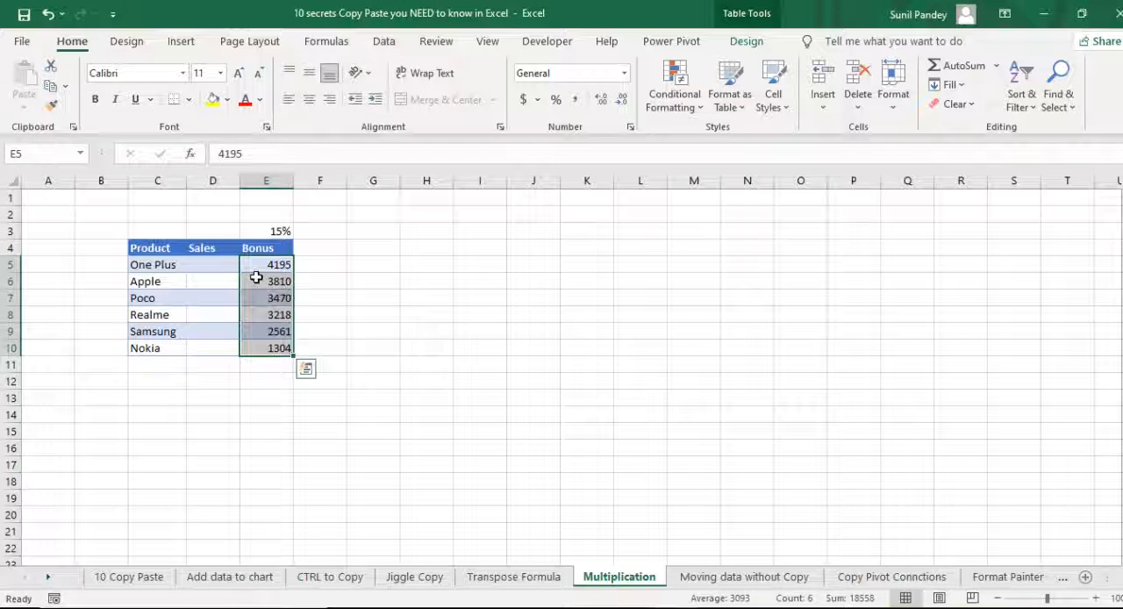
{"action": "key", "text": "ctrl+z"}
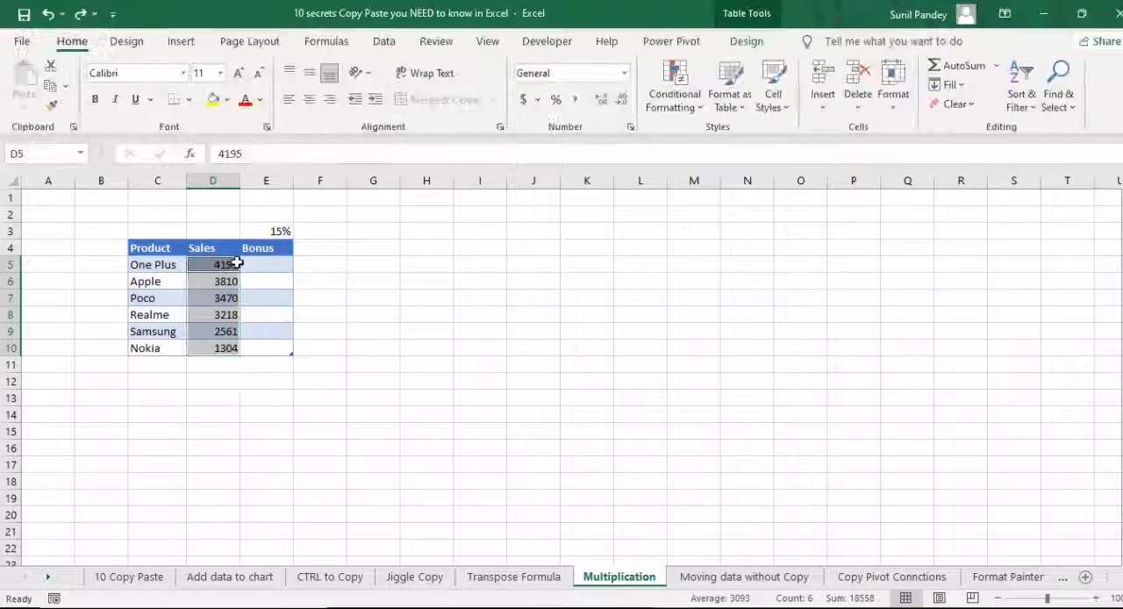
{"action": "left_click_drag", "start_coordinate": [237, 265], "coordinate": [259, 291]}
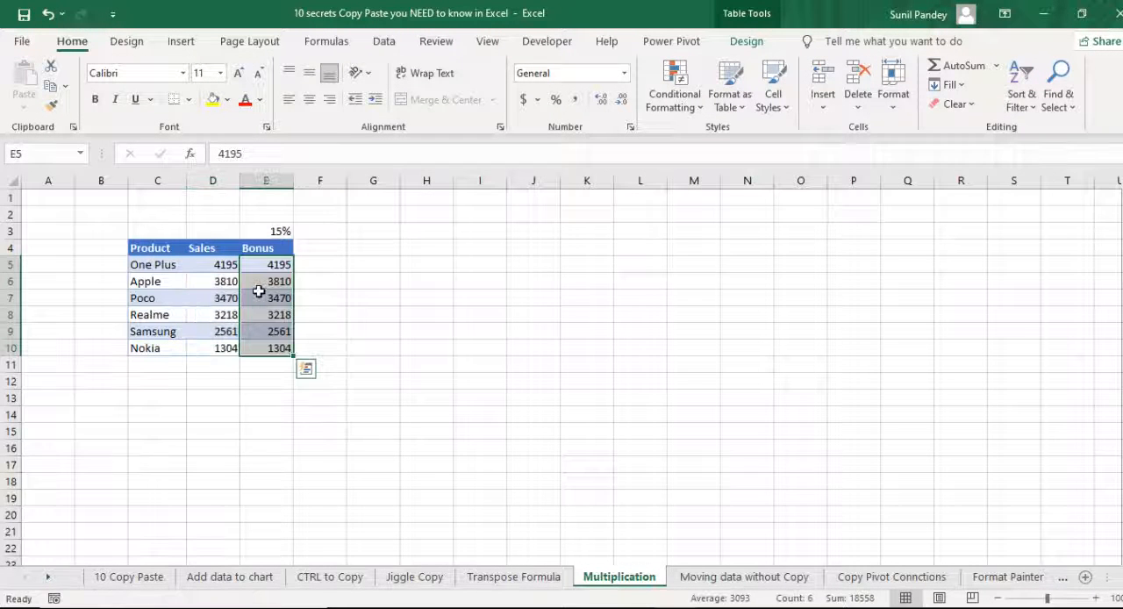
- Copy the bonus rate in E3 and paste it onto the Bonus values E5:E10 using Paste Special with the Multiply operation
{"action": "left_click", "coordinate": [285, 230]}
{"action": "key", "text": "ctrl+c"}
{"action": "left_click_drag", "start_coordinate": [275, 263], "coordinate": [282, 348]}
{"action": "right_click", "coordinate": [274, 314]}
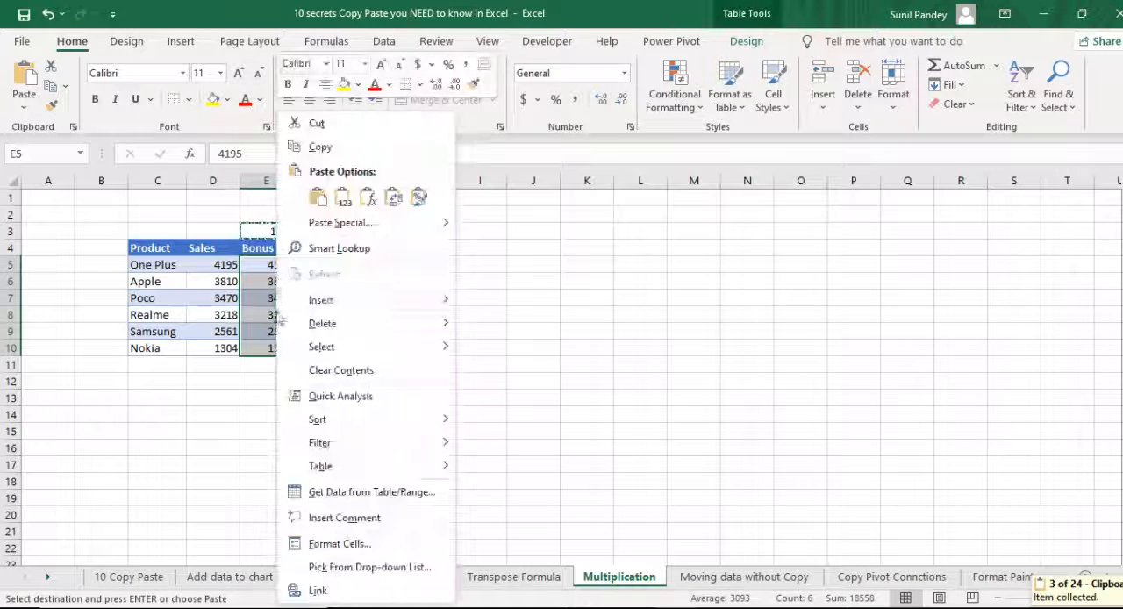
{"action": "left_click", "coordinate": [348, 225]}
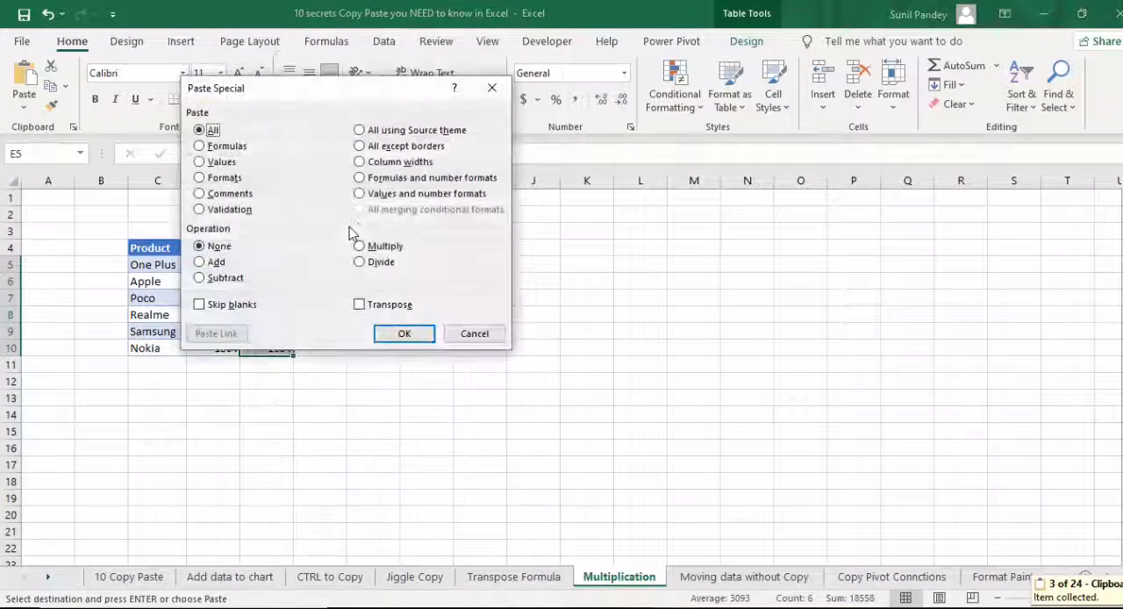
{"action": "left_click_drag", "start_coordinate": [380, 92], "coordinate": [629, 153]}
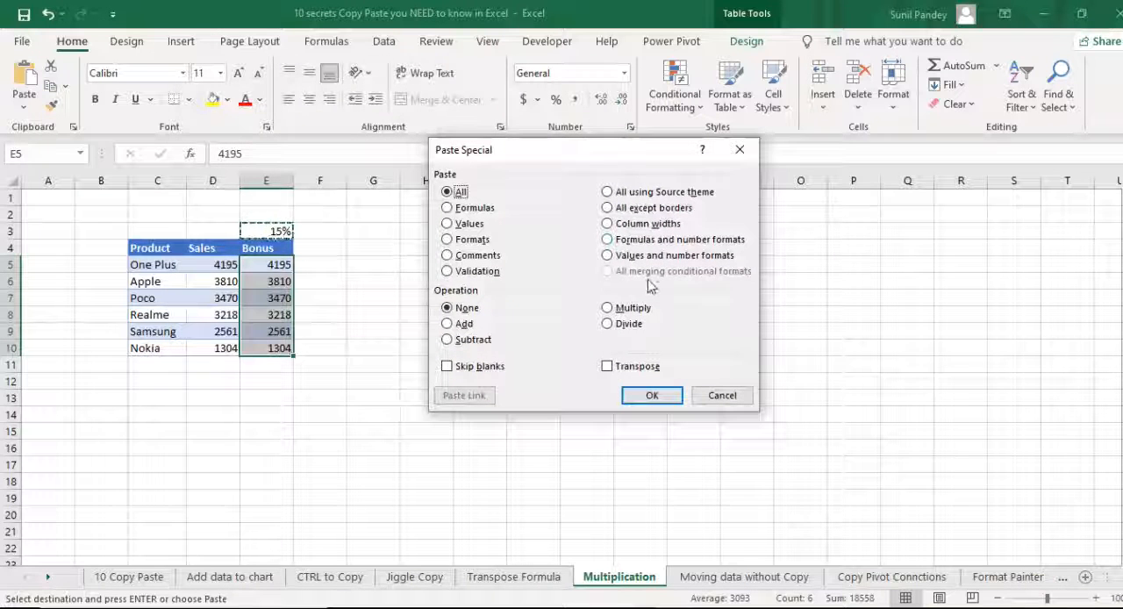
{"action": "left_click", "coordinate": [616, 310]}
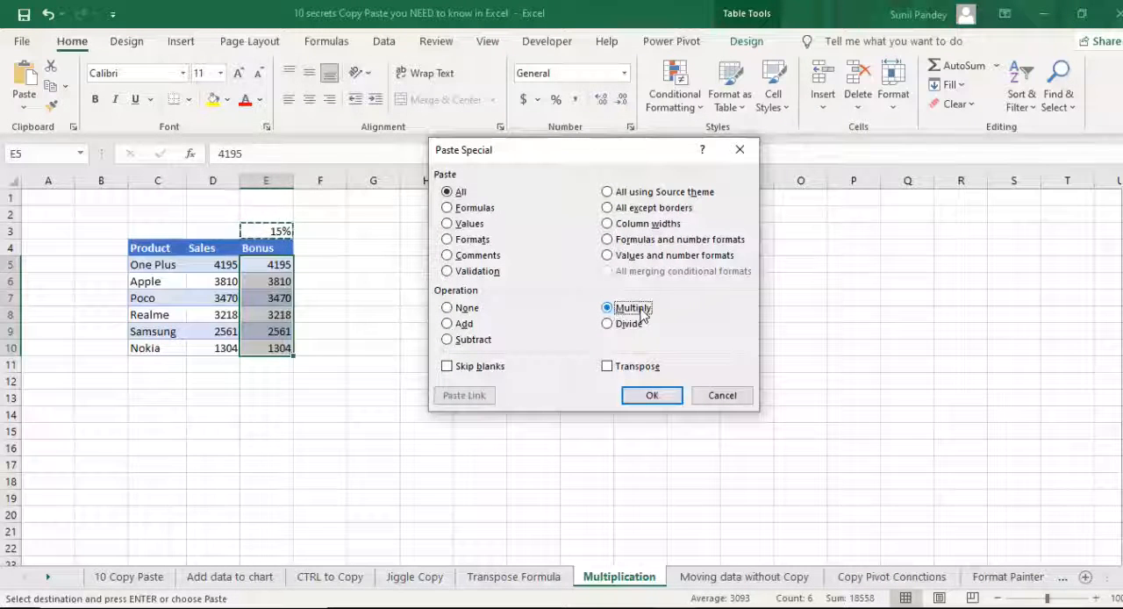
{"action": "left_click", "coordinate": [654, 392]}
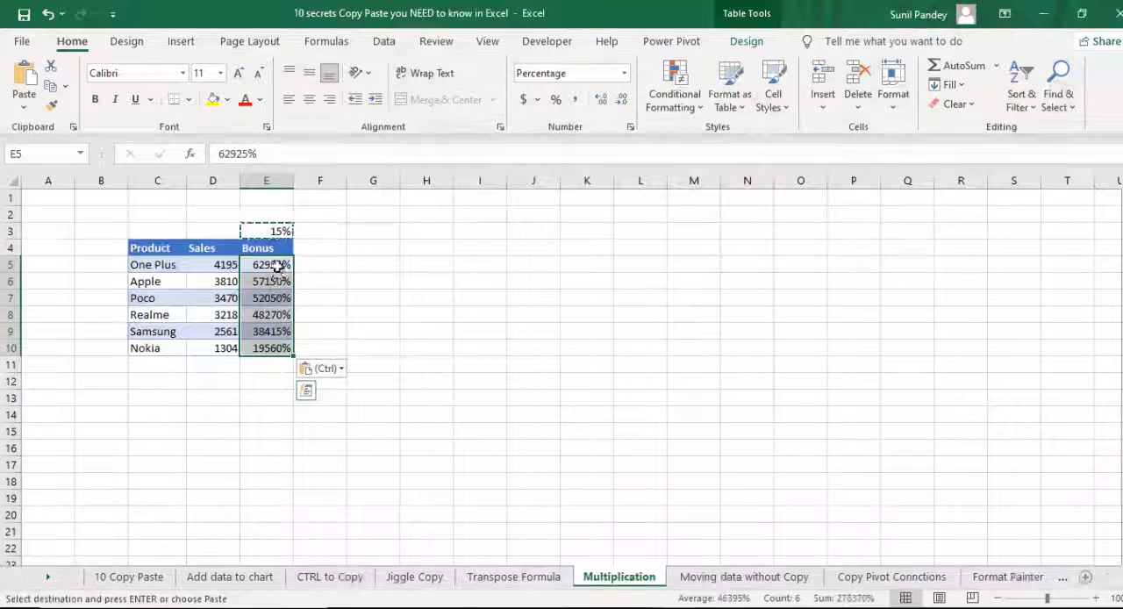
- Format the Bonus values E5:E10 as General numbers and reduce their display to zero decimal places
{"action": "left_click", "coordinate": [599, 72]}
{"action": "type", "text": "General"}
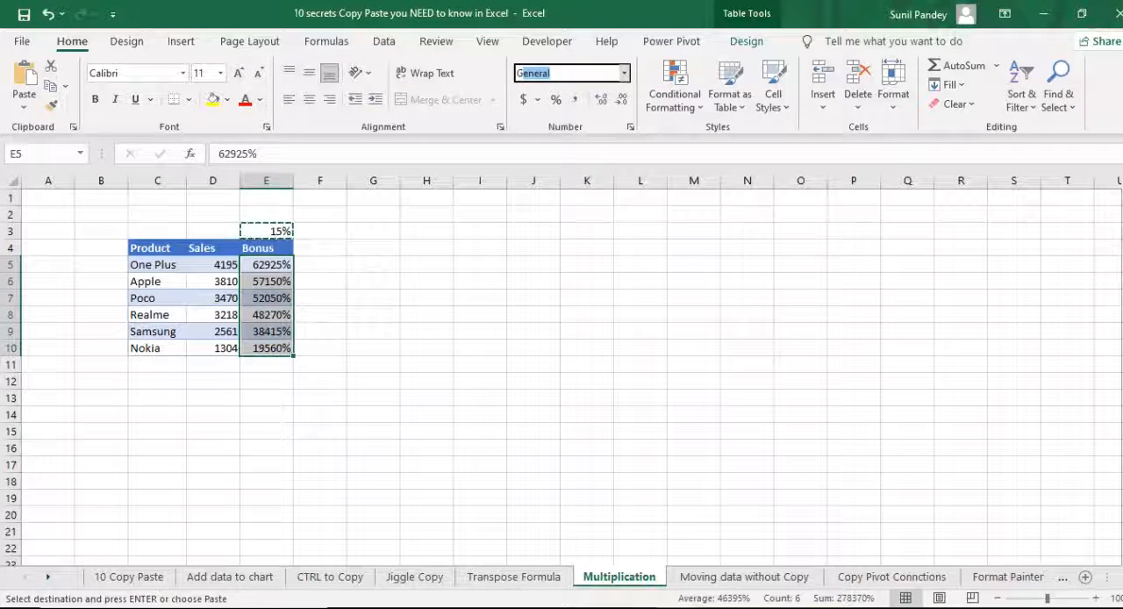
{"action": "key", "text": "Return"}
{"action": "left_click", "coordinate": [340, 281]}
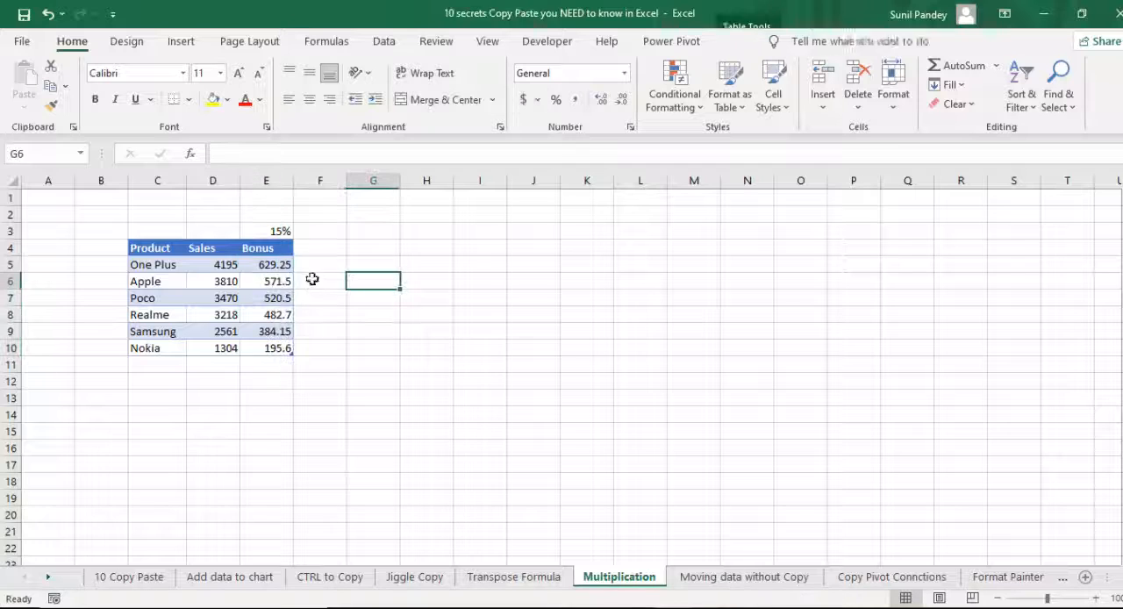
{"action": "left_click_drag", "start_coordinate": [288, 266], "coordinate": [277, 344]}
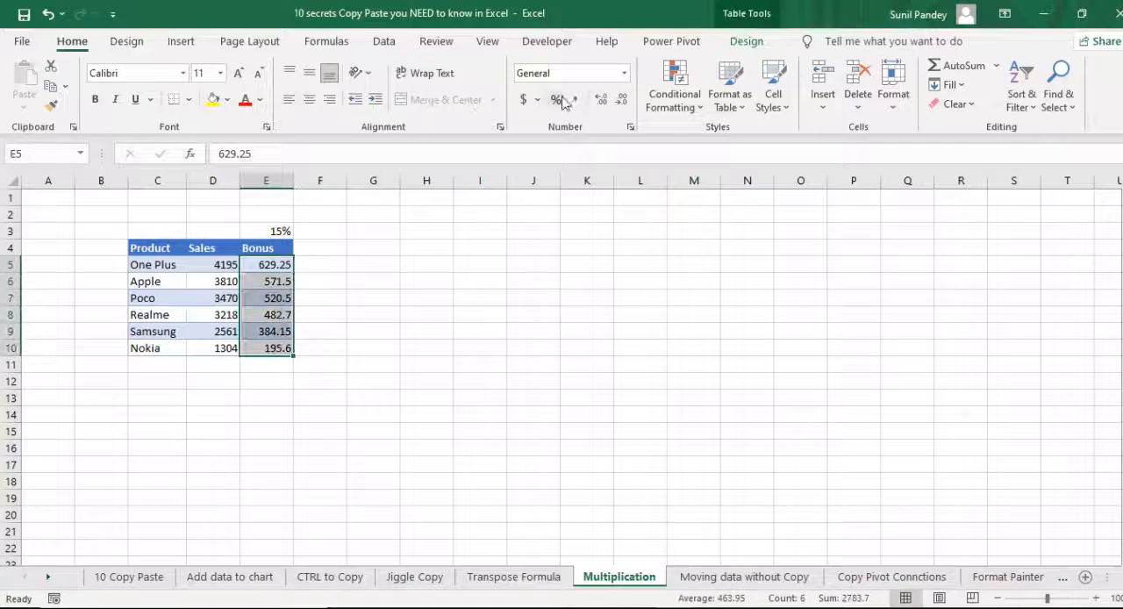
{"action": "left_click", "coordinate": [602, 100]}
{"action": "left_click", "coordinate": [622, 100]}
{"action": "left_click", "coordinate": [622, 100]}
{"action": "left_click", "coordinate": [622, 101]}
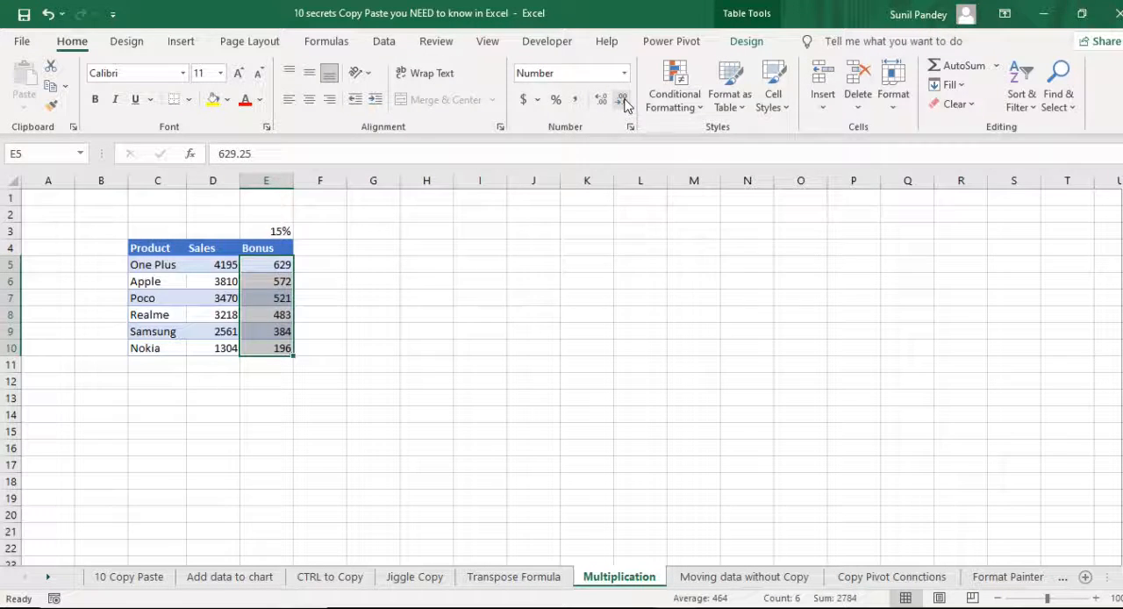
- Check the calculated Bonus values against the Sales figures and the rate in E3
{"action": "left_click", "coordinate": [215, 267]}
{"action": "left_click", "coordinate": [275, 232]}
{"action": "left_click", "coordinate": [282, 279]}
{"action": "left_click", "coordinate": [275, 232]}
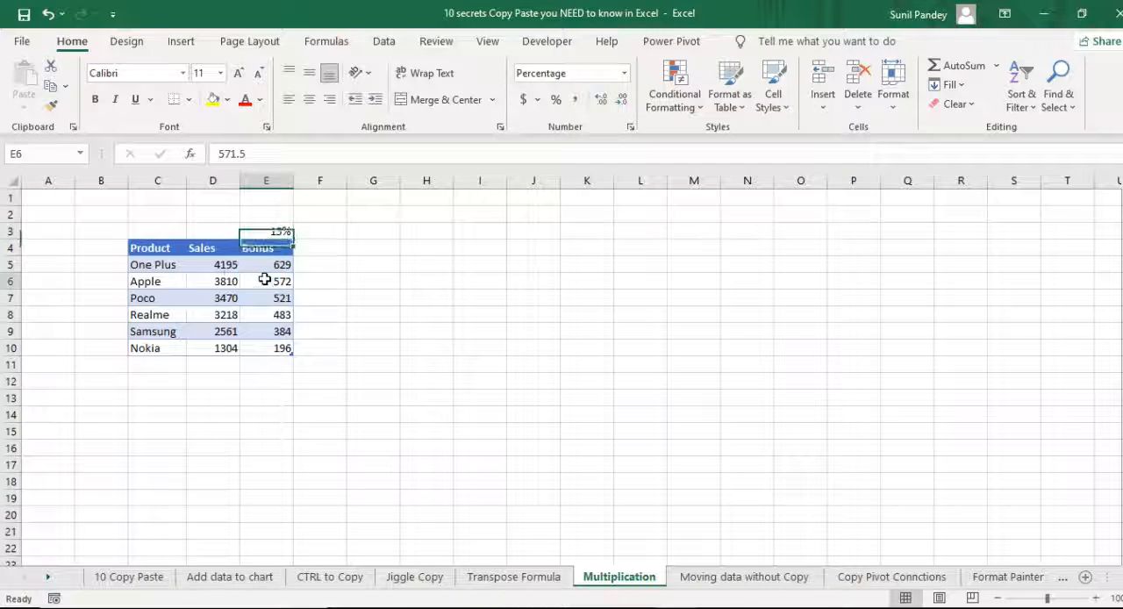
{"action": "left_click", "coordinate": [266, 280]}
{"action": "left_click", "coordinate": [279, 314]}
{"action": "left_click", "coordinate": [275, 333]}
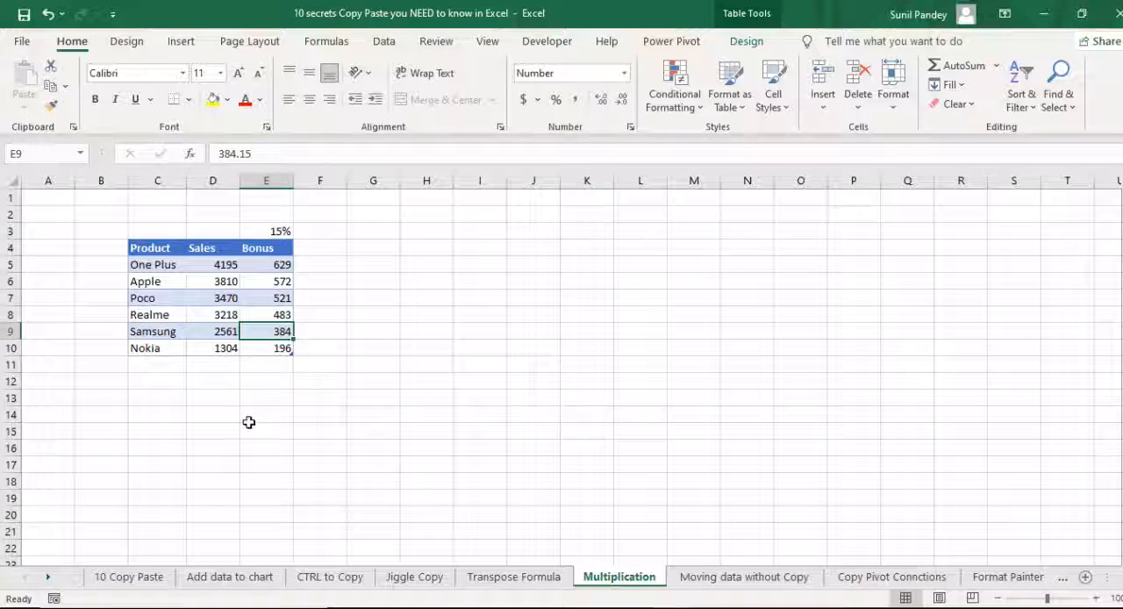
- Select entry #4, Moving data without Copy, on the 10 Copy Paste sheet and open the sheet of that name
{"action": "left_click", "coordinate": [131, 577]}
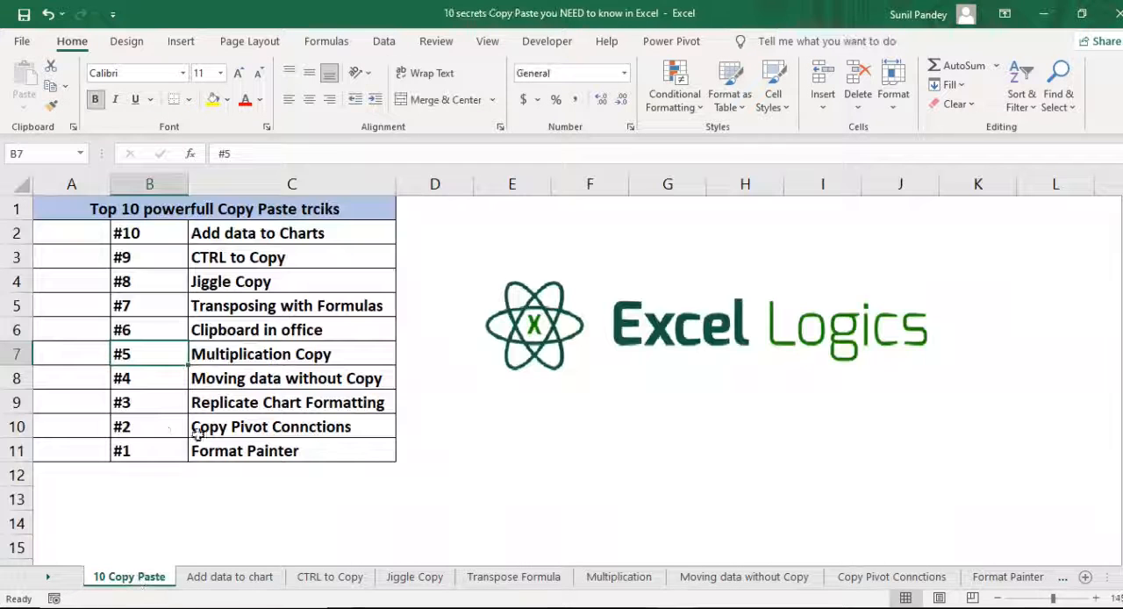
{"action": "left_click", "coordinate": [161, 376]}
{"action": "left_click", "coordinate": [250, 384]}
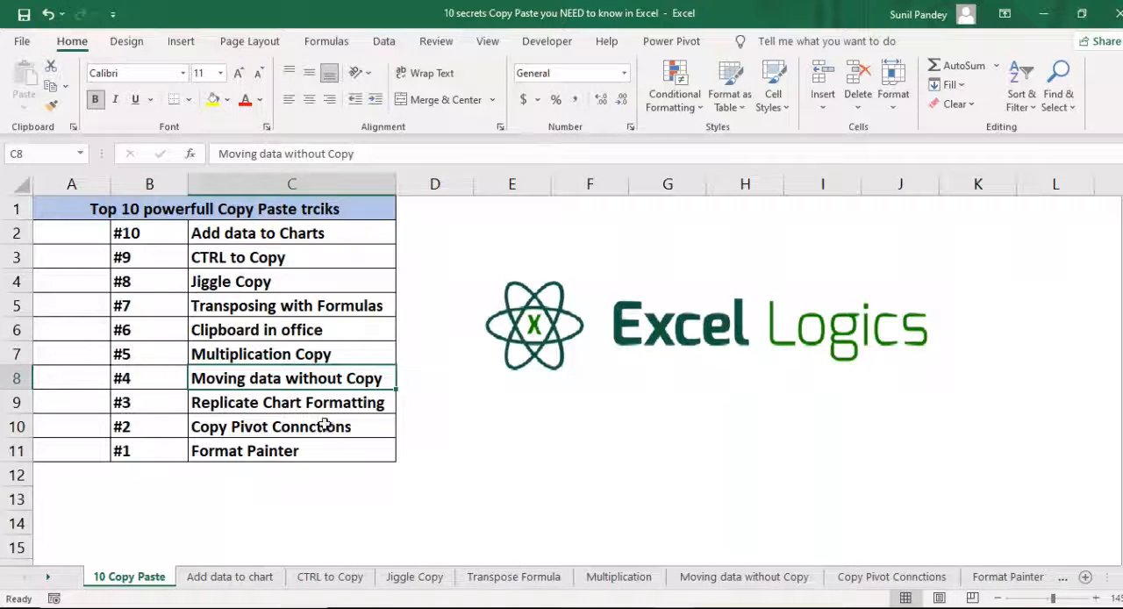
{"action": "left_click", "coordinate": [709, 576]}
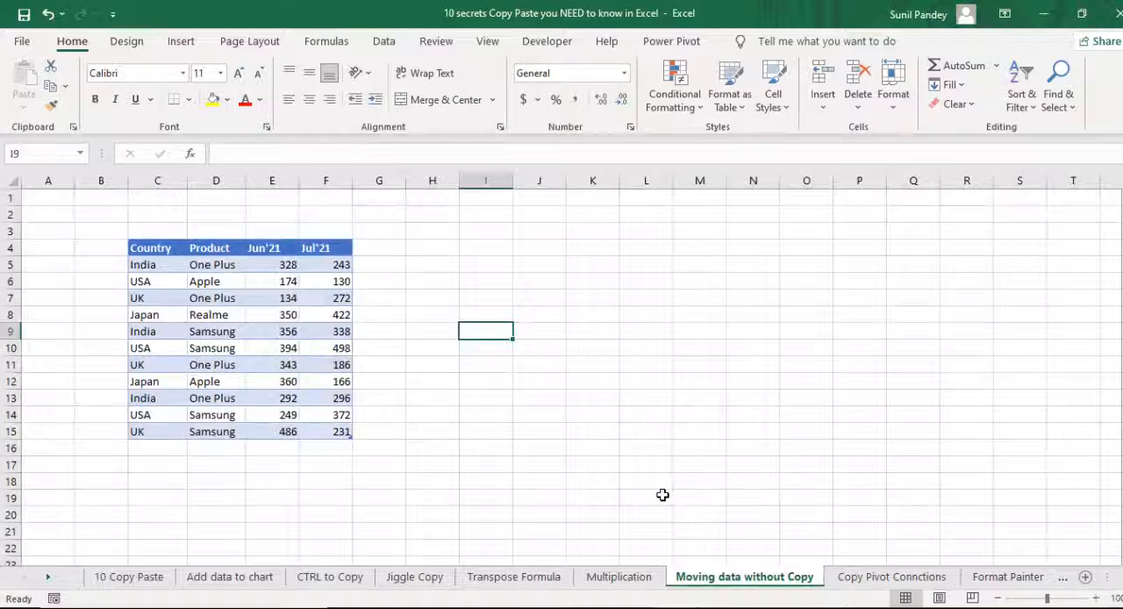
- Move the Jul'21 column F4:F15 ahead of the Jun'21 column, shifting the existing data instead of overwriting it
{"action": "left_click_drag", "start_coordinate": [158, 246], "coordinate": [314, 427]}
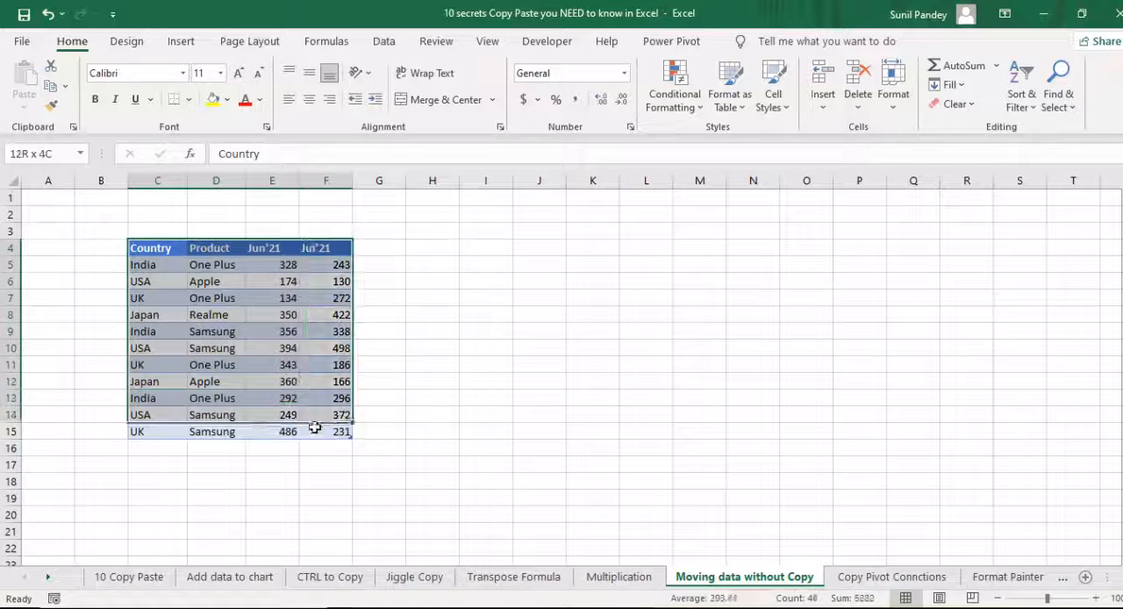
{"action": "left_click", "coordinate": [272, 314]}
{"action": "left_click_drag", "start_coordinate": [272, 247], "coordinate": [272, 415]}
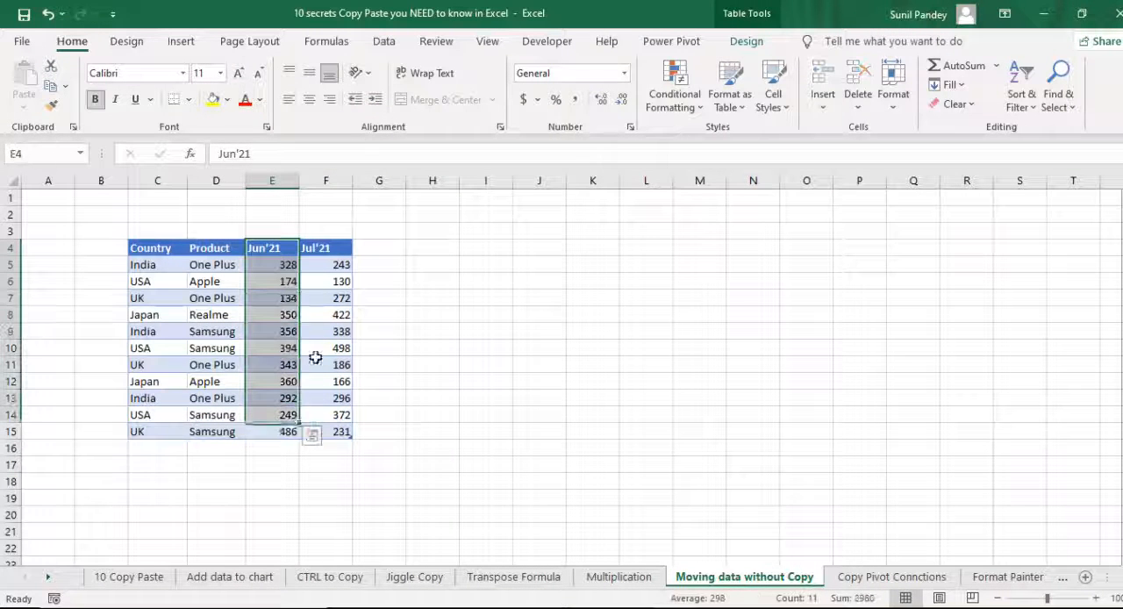
{"action": "left_click", "coordinate": [325, 297]}
{"action": "left_click_drag", "start_coordinate": [329, 248], "coordinate": [333, 430]}
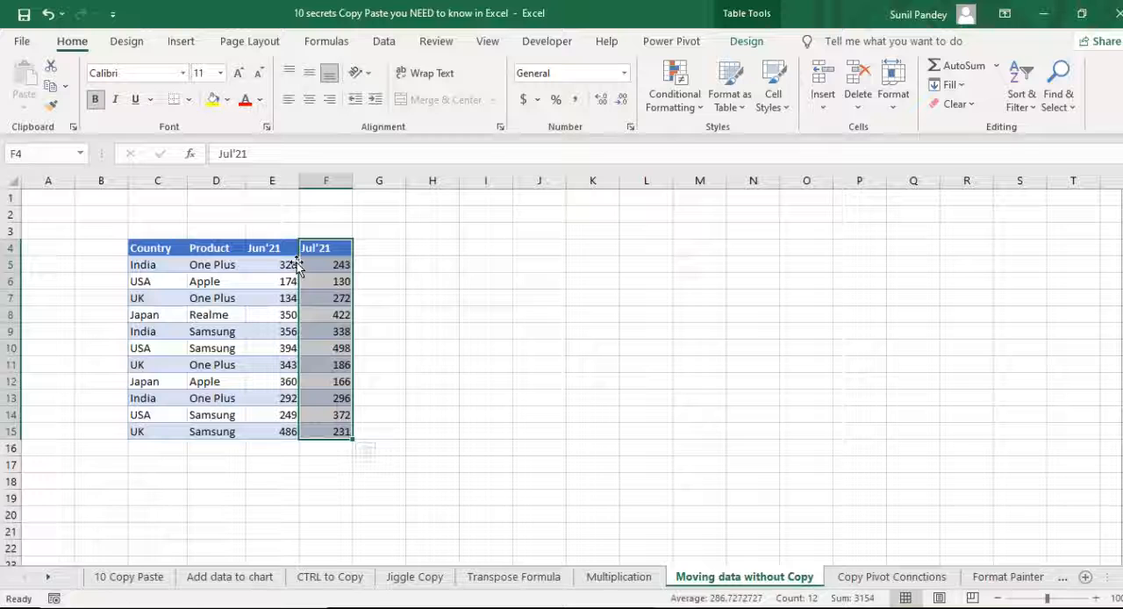
{"action": "left_click_drag", "start_coordinate": [297, 268], "coordinate": [261, 265]}
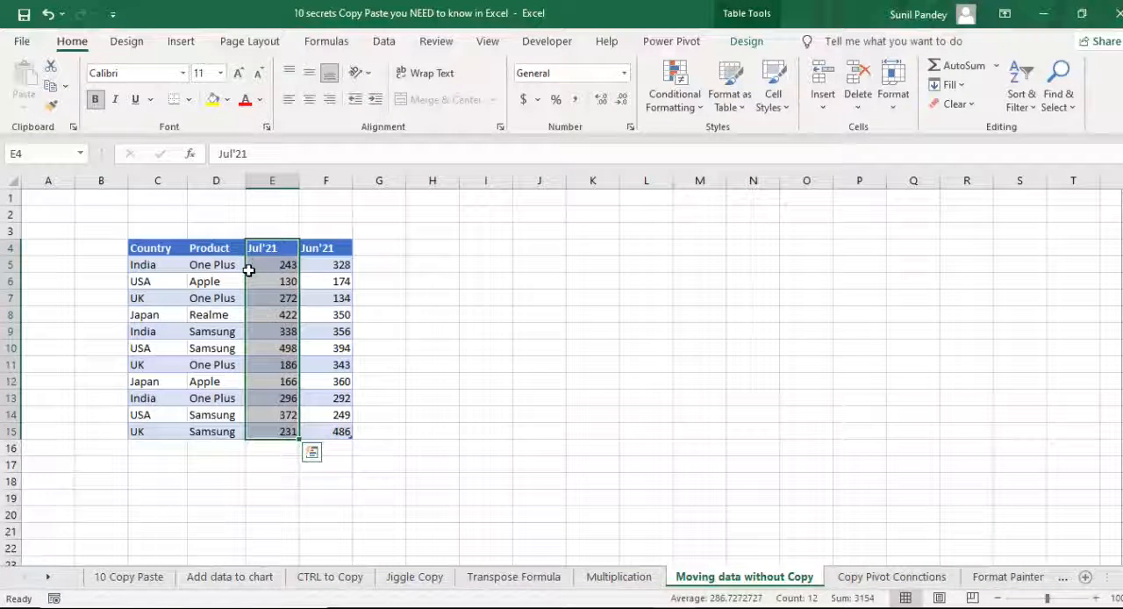
- Shift the Jul'21 column ahead of Product, and move it back between Product and Jun'21
{"action": "left_click_drag", "start_coordinate": [245, 275], "coordinate": [208, 264]}
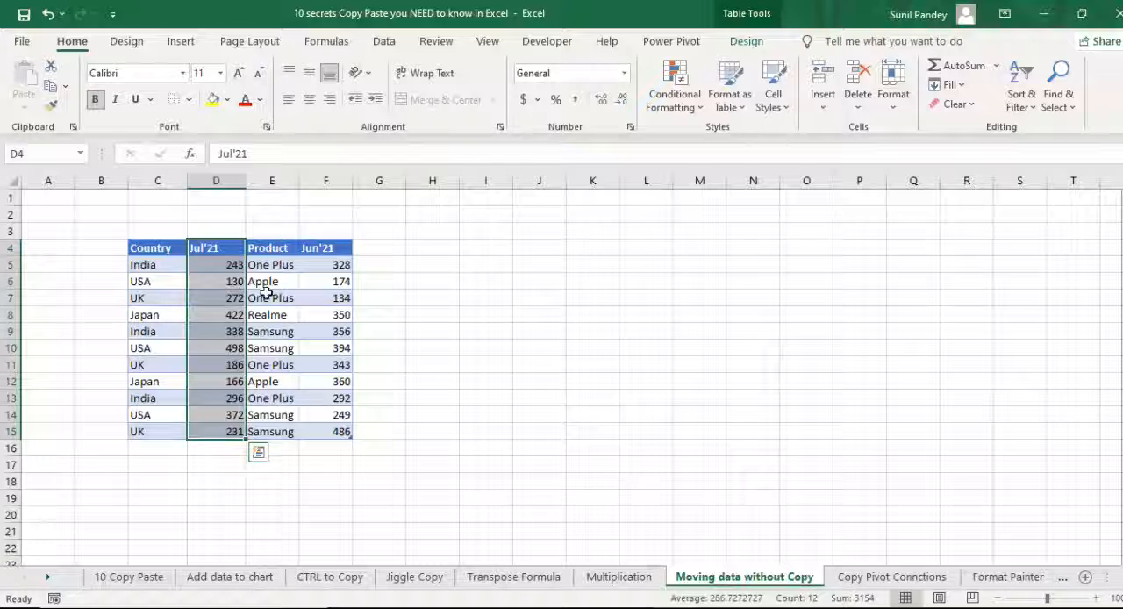
{"action": "left_click_drag", "start_coordinate": [249, 268], "coordinate": [320, 262]}
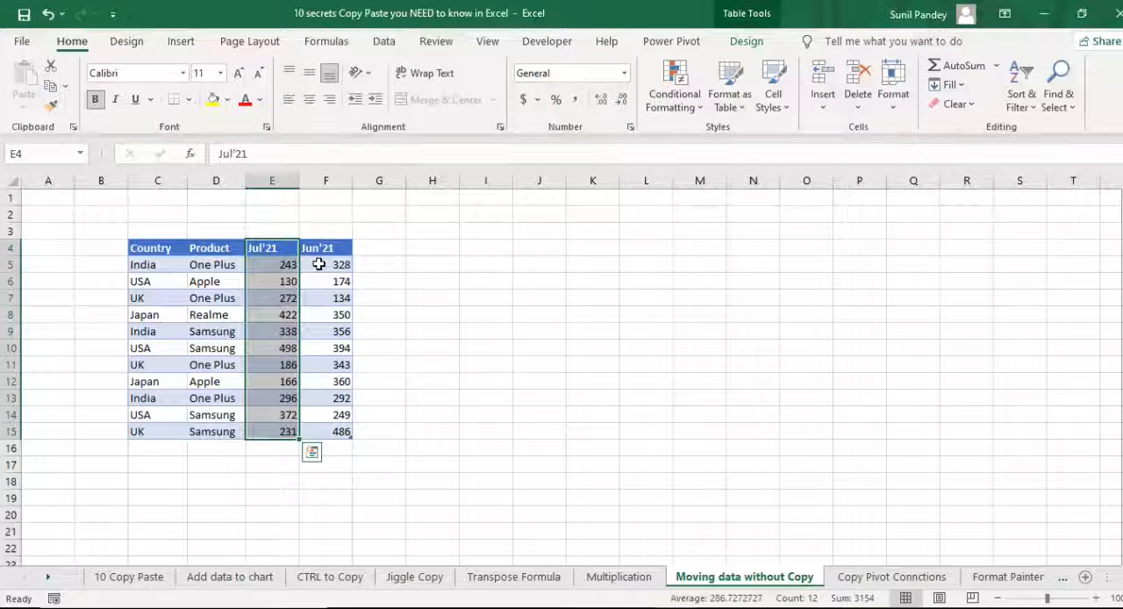
- Select entry #3, Replicate Chart Formatting, on the 10 Copy Paste sheet and open the Format Painter sheet
{"action": "left_click", "coordinate": [112, 581]}
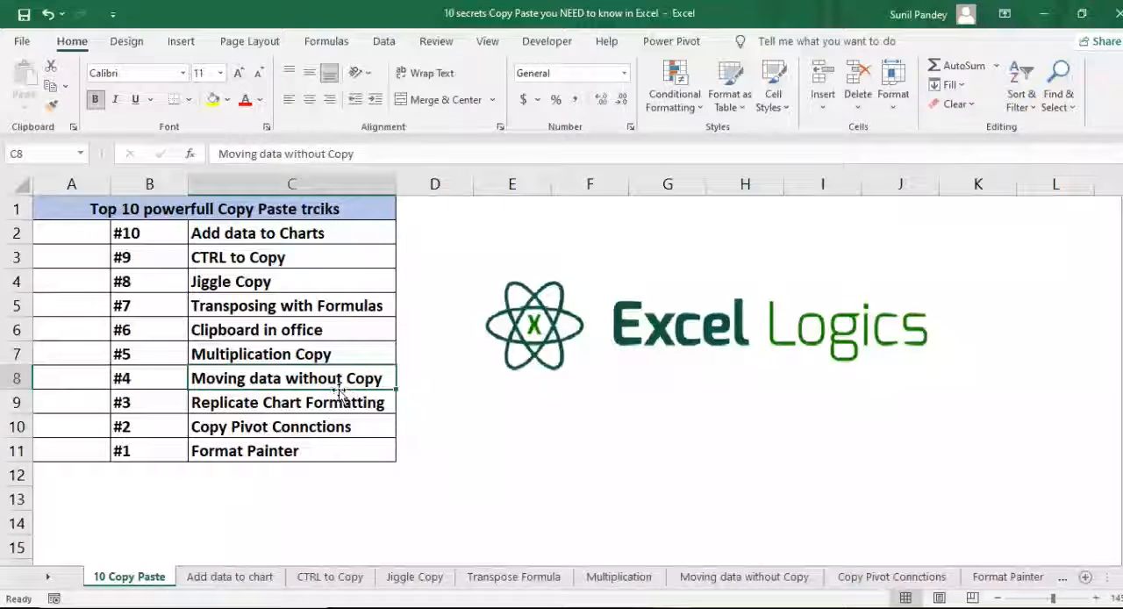
{"action": "left_click", "coordinate": [155, 408]}
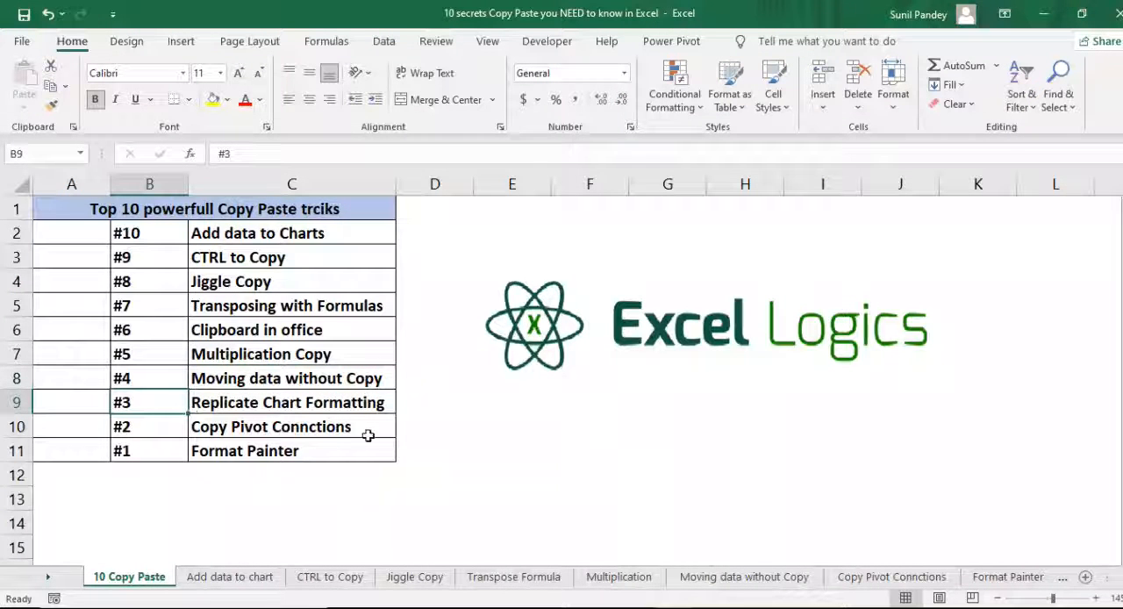
{"action": "left_click", "coordinate": [279, 402]}
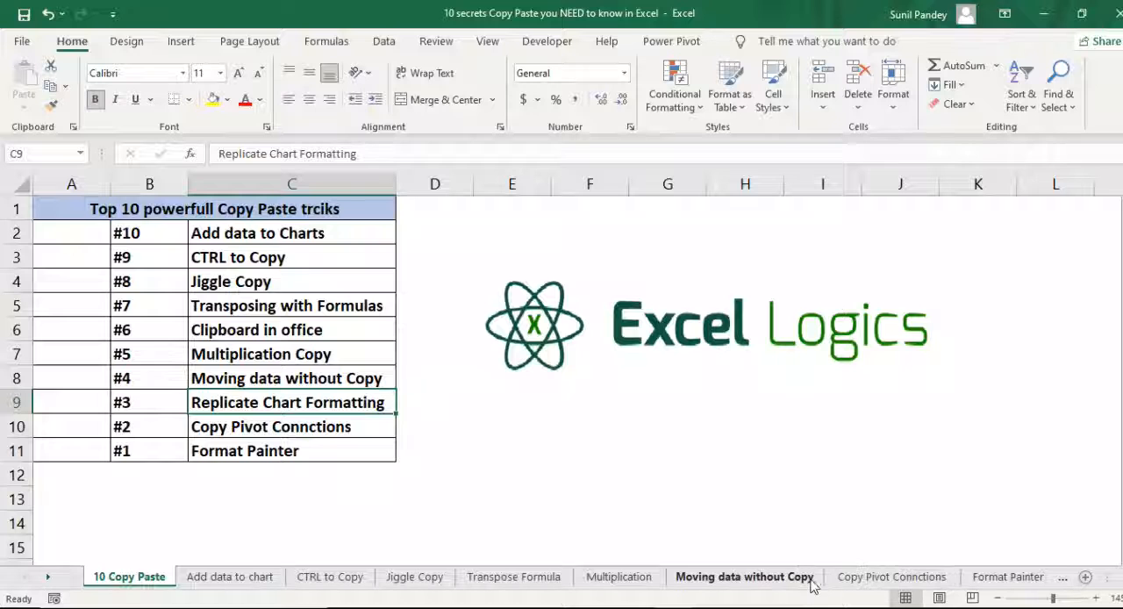
{"action": "left_click", "coordinate": [974, 581]}
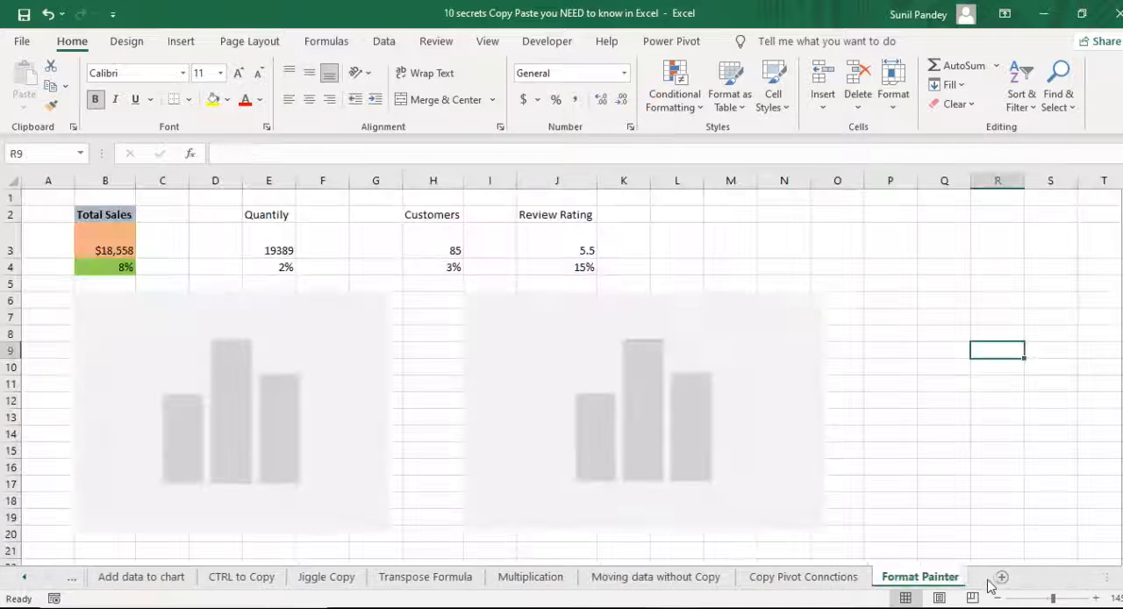
- Compare the formatting of the Sales count chart with that of the Target chart
{"action": "left_click", "coordinate": [324, 303]}
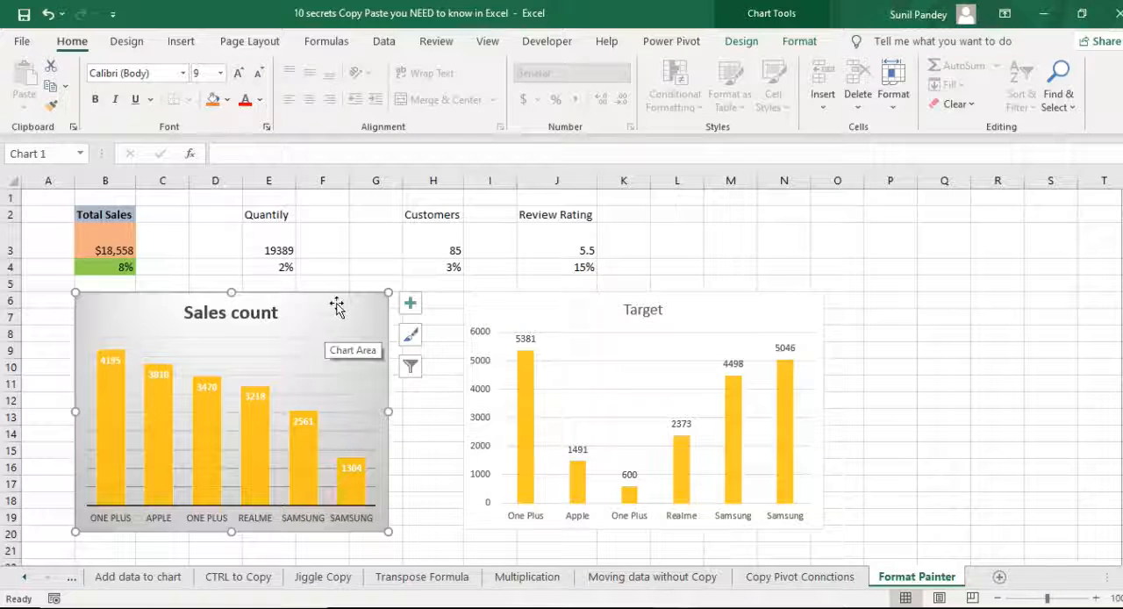
{"action": "left_click", "coordinate": [742, 247]}
{"action": "left_click", "coordinate": [364, 306]}
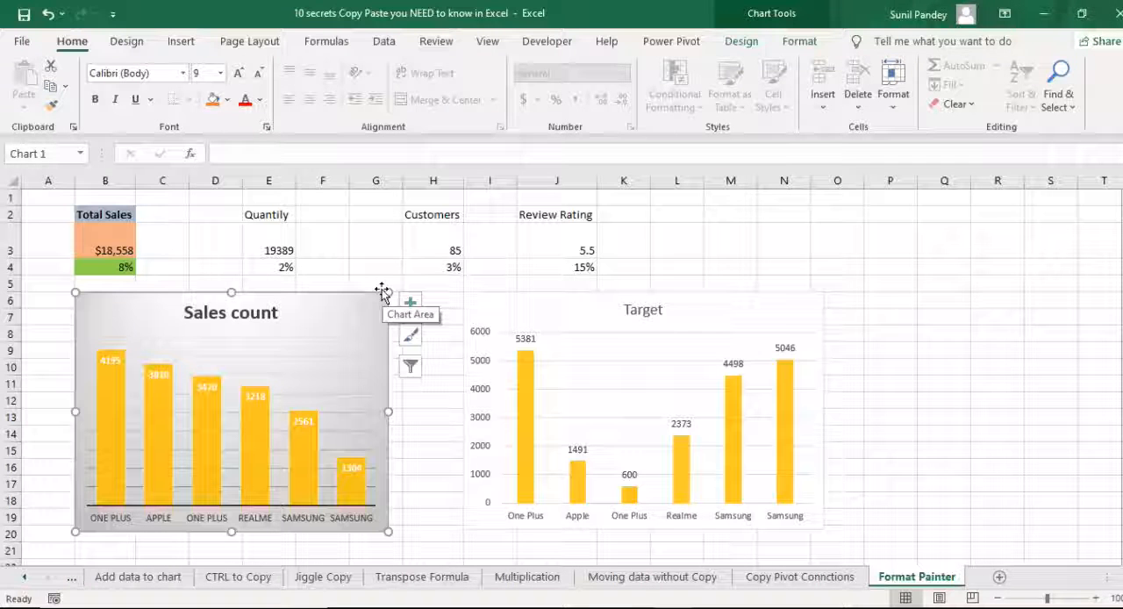
{"action": "left_click", "coordinate": [895, 302]}
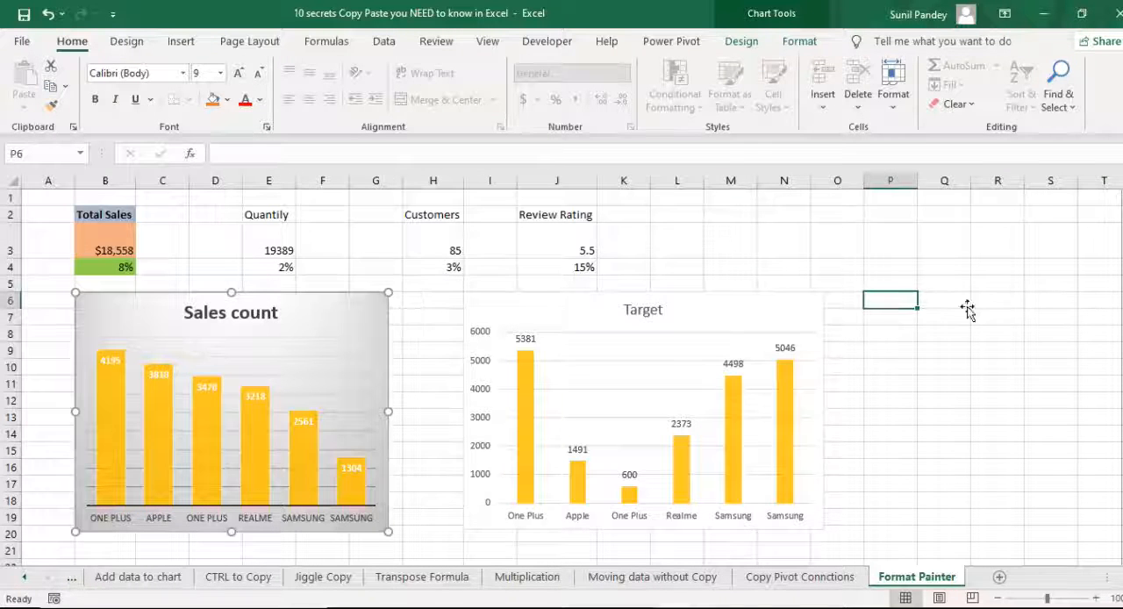
{"action": "left_click", "coordinate": [756, 311]}
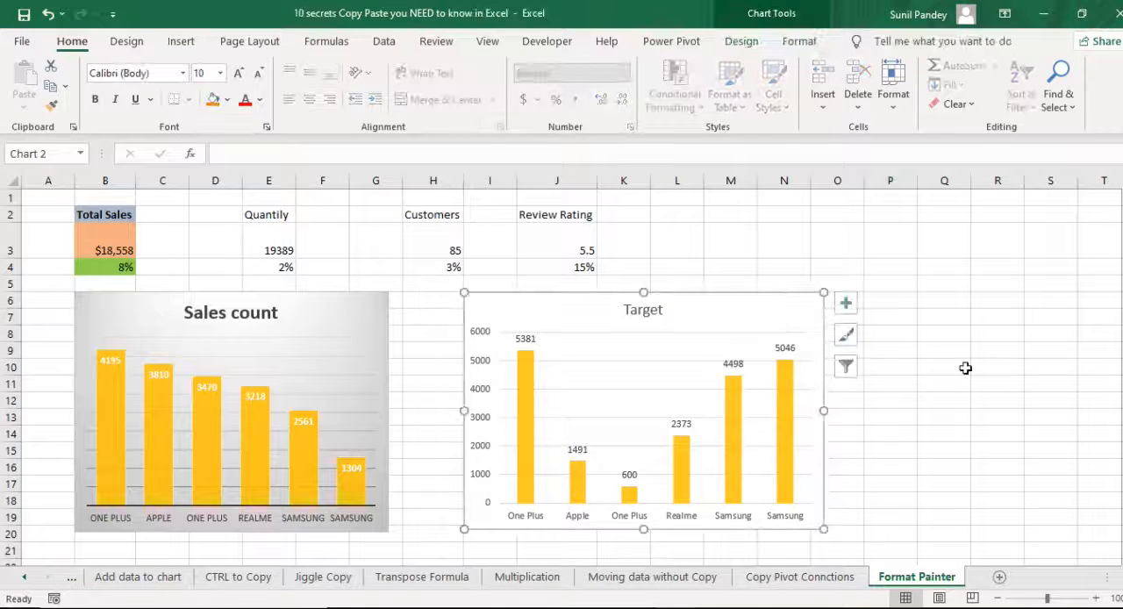
- Paste only the Formats of the Sales count chart onto the Target chart with Paste Special, and undo the paste
{"action": "left_click", "coordinate": [351, 303]}
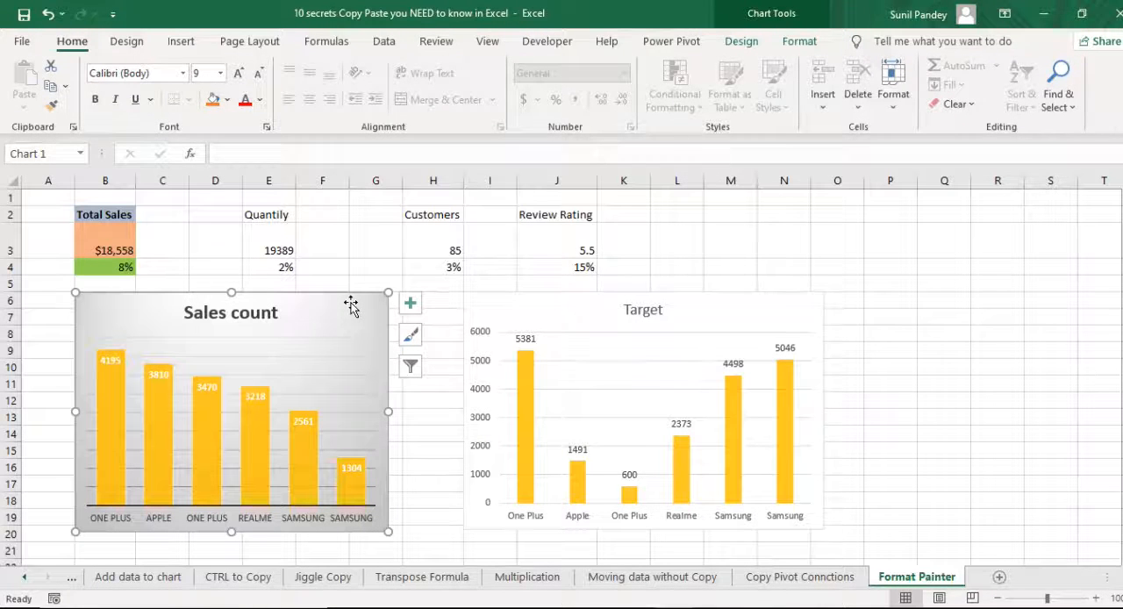
{"action": "key", "text": "ctrl+c"}
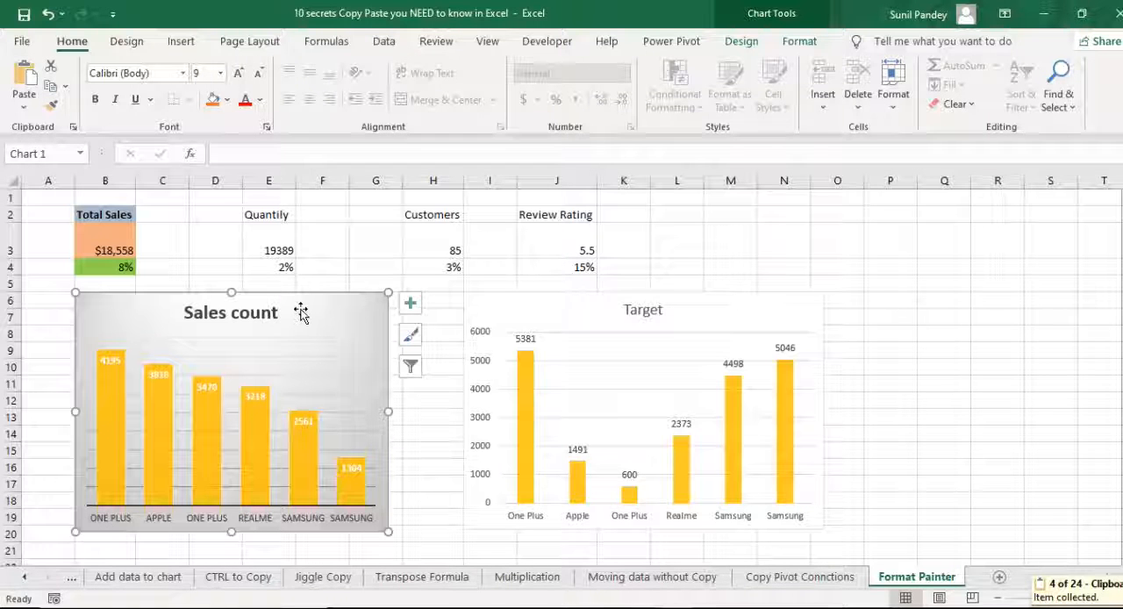
{"action": "left_click", "coordinate": [551, 302]}
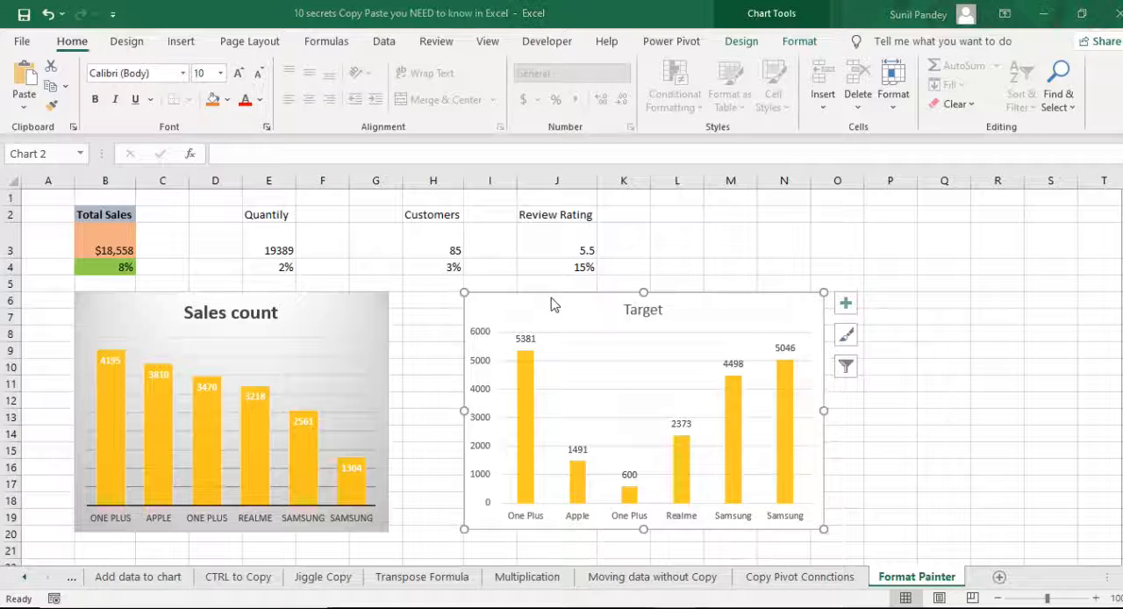
{"action": "key", "text": "ctrl+alt+v"}
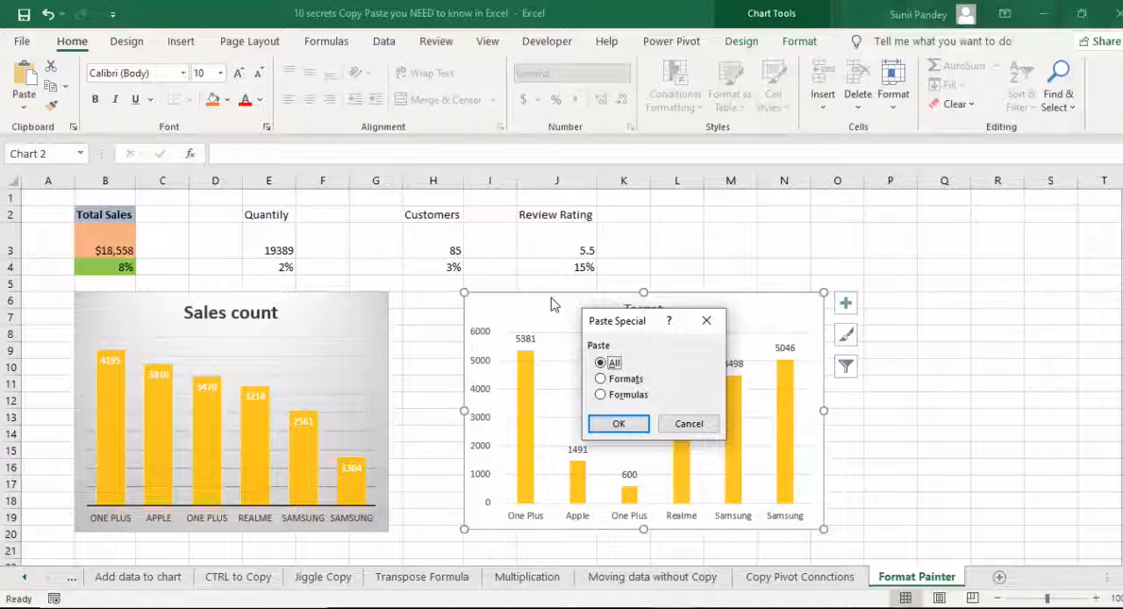
{"action": "left_click_drag", "start_coordinate": [628, 319], "coordinate": [664, 178]}
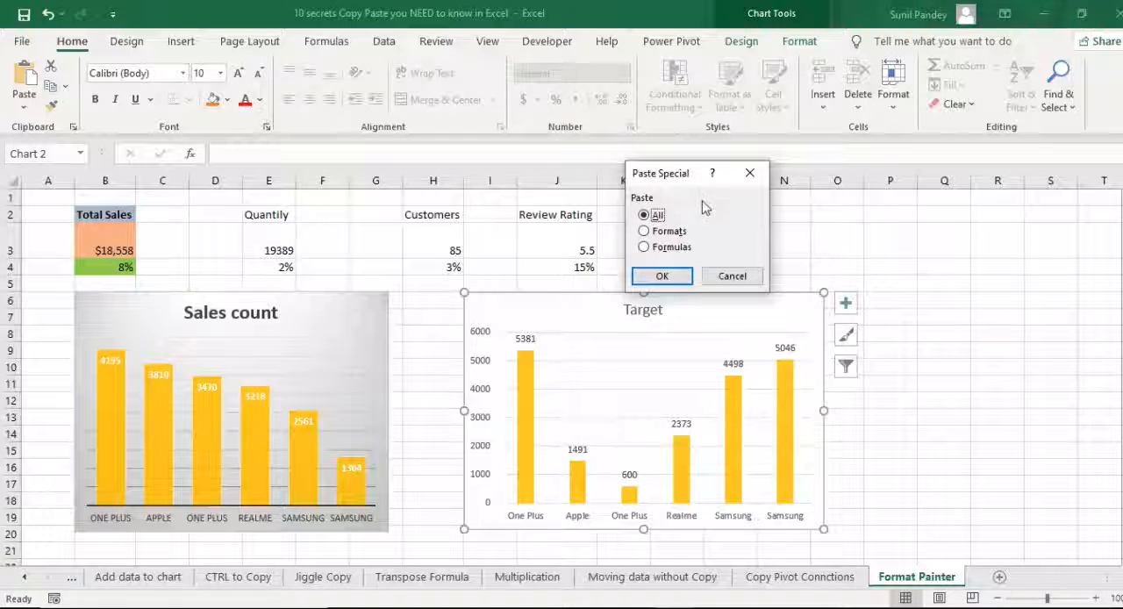
{"action": "left_click", "coordinate": [650, 234]}
{"action": "left_click", "coordinate": [671, 273]}
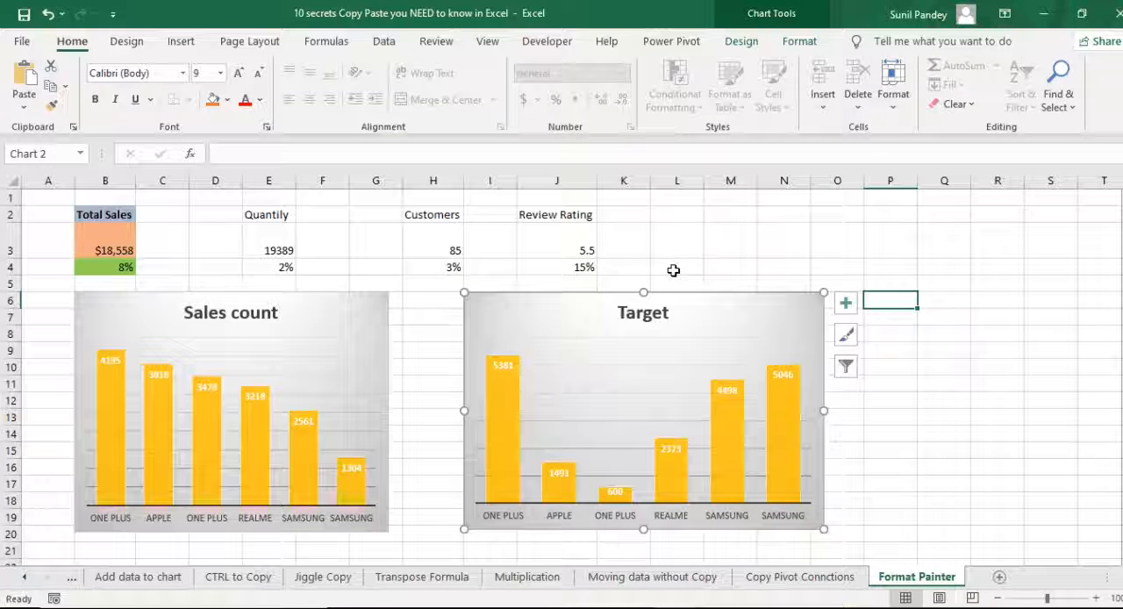
{"action": "key", "text": "ctrl+z"}
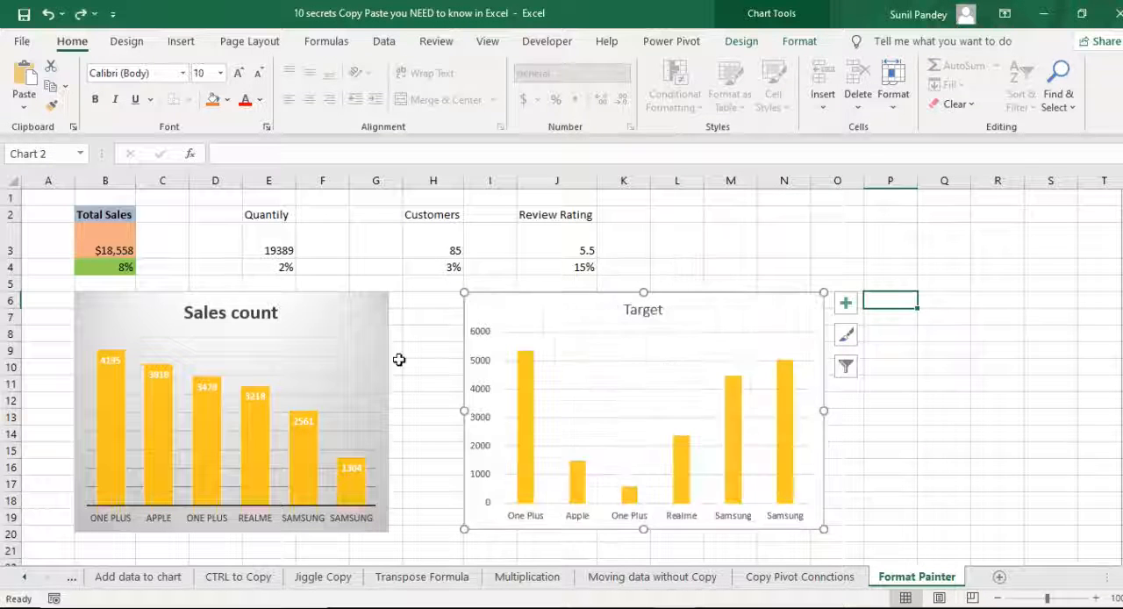
- Paste only the Formats of the Sales count chart onto the Target chart with Paste Special
{"action": "left_click", "coordinate": [325, 310]}
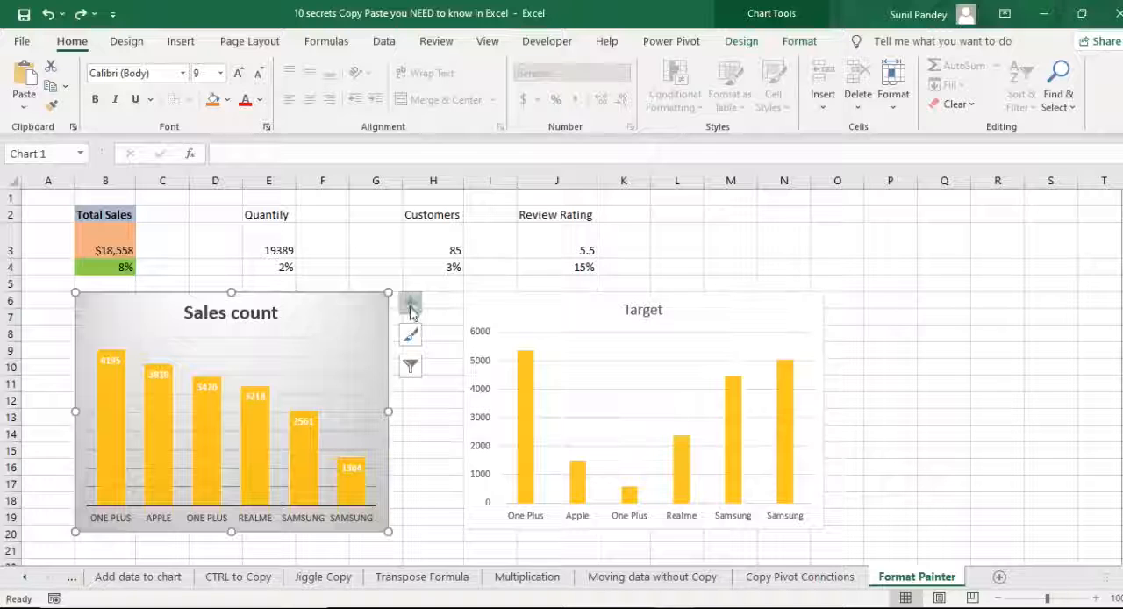
{"action": "left_click", "coordinate": [531, 303]}
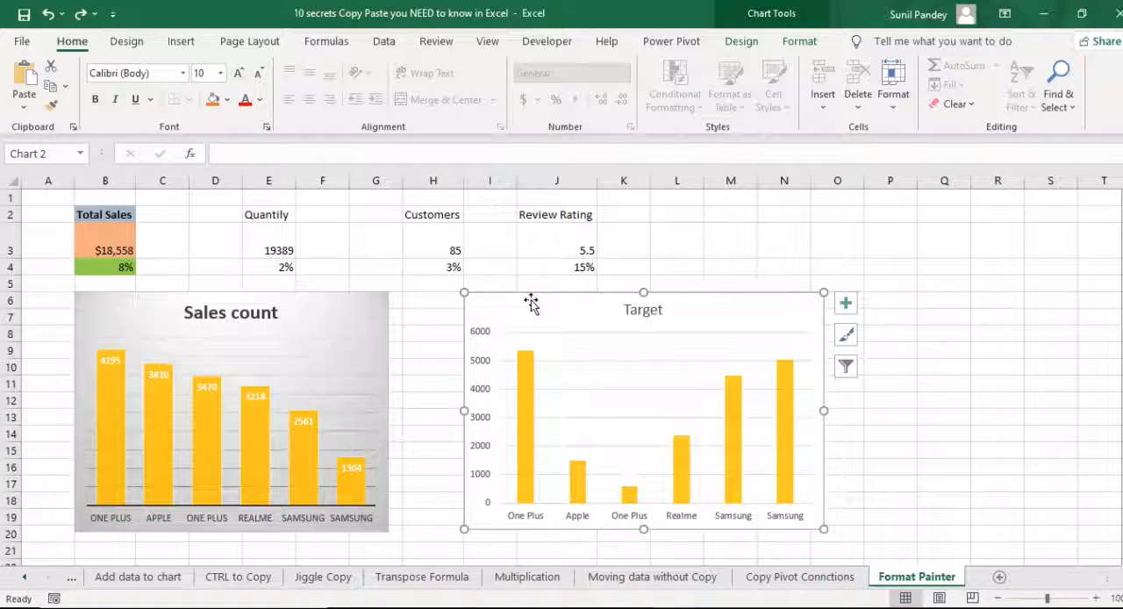
{"action": "key", "text": "alt"}
{"action": "key", "text": "e"}
{"action": "key", "text": "s"}
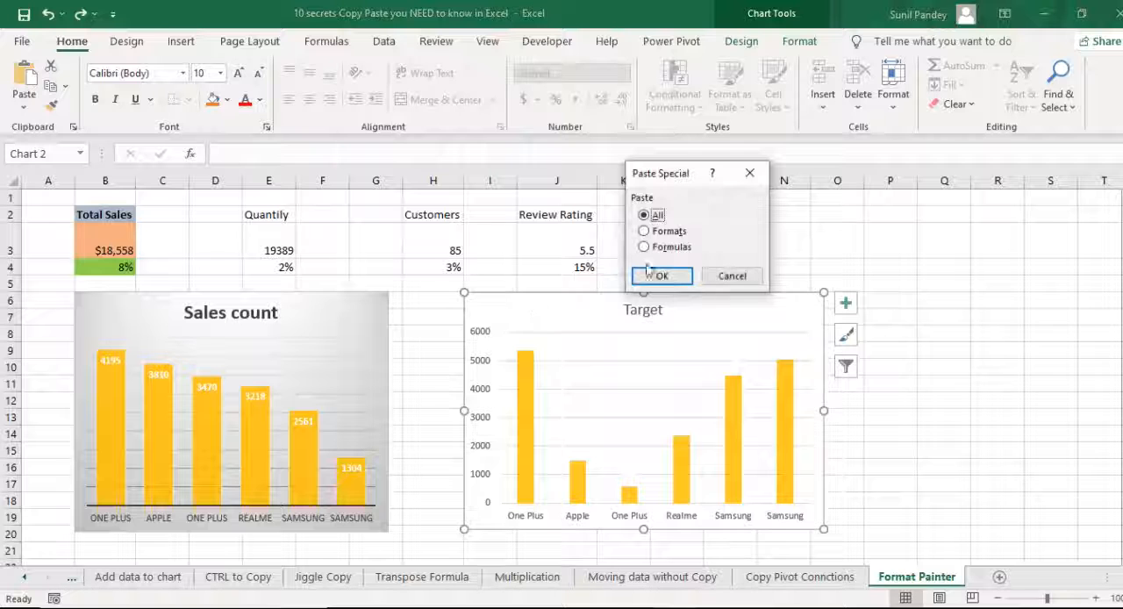
{"action": "left_click", "coordinate": [664, 232]}
{"action": "left_click", "coordinate": [663, 278]}
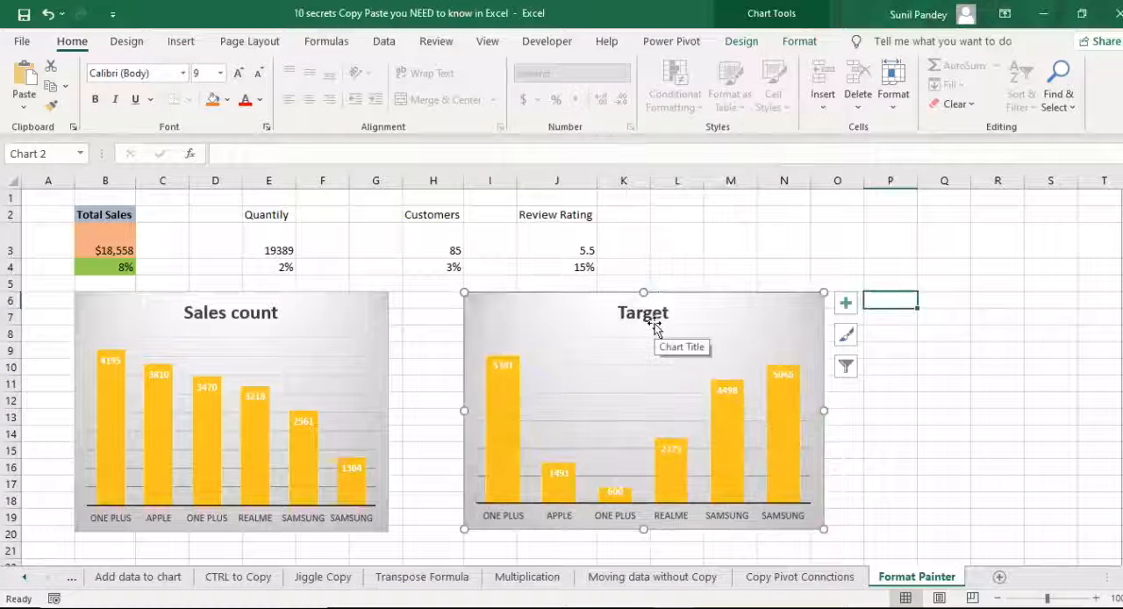
{"action": "left_click", "coordinate": [729, 265]}
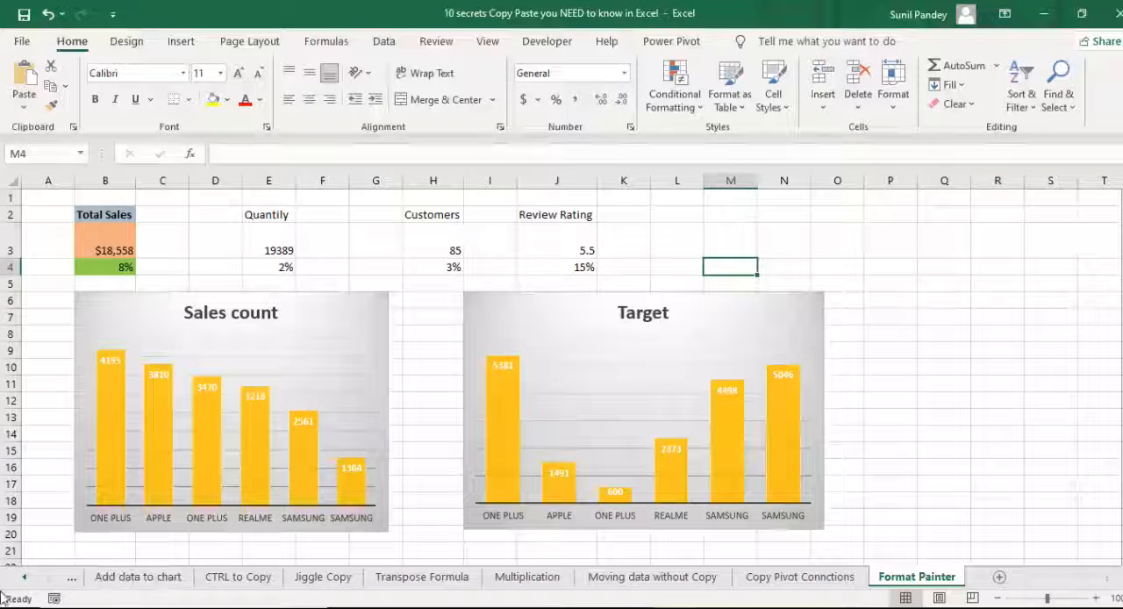
- Select entry #2, Copy Pivot Connctions, on the 10 Copy Paste sheet and open the Copy Pivot Connctions sheet
{"action": "left_click", "coordinate": [24, 577]}
{"action": "left_click", "coordinate": [158, 577]}
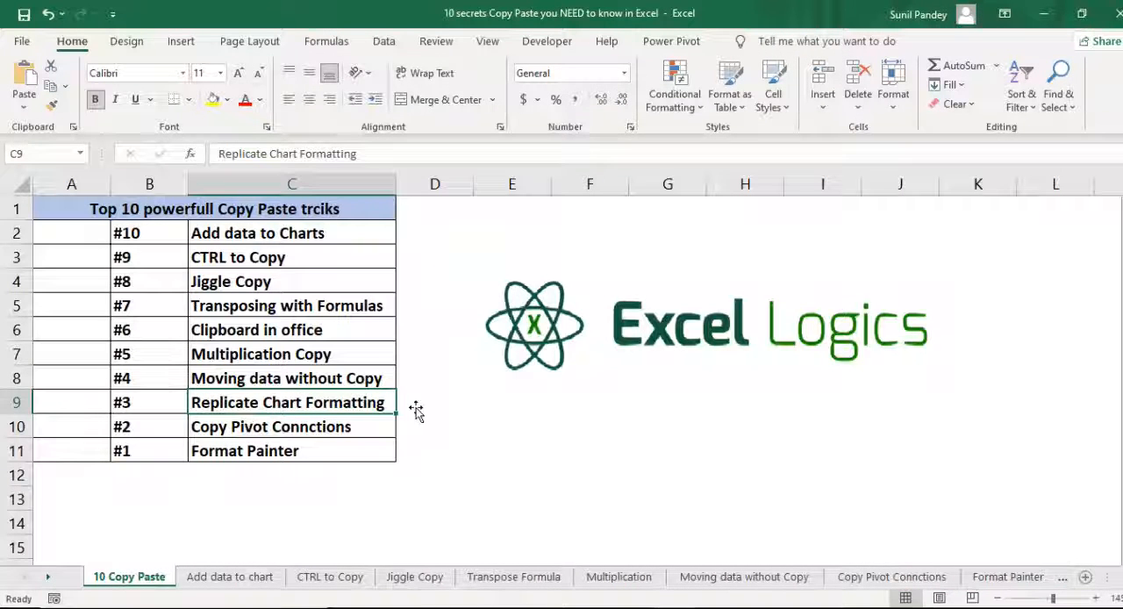
{"action": "left_click", "coordinate": [162, 426]}
{"action": "left_click", "coordinate": [360, 435]}
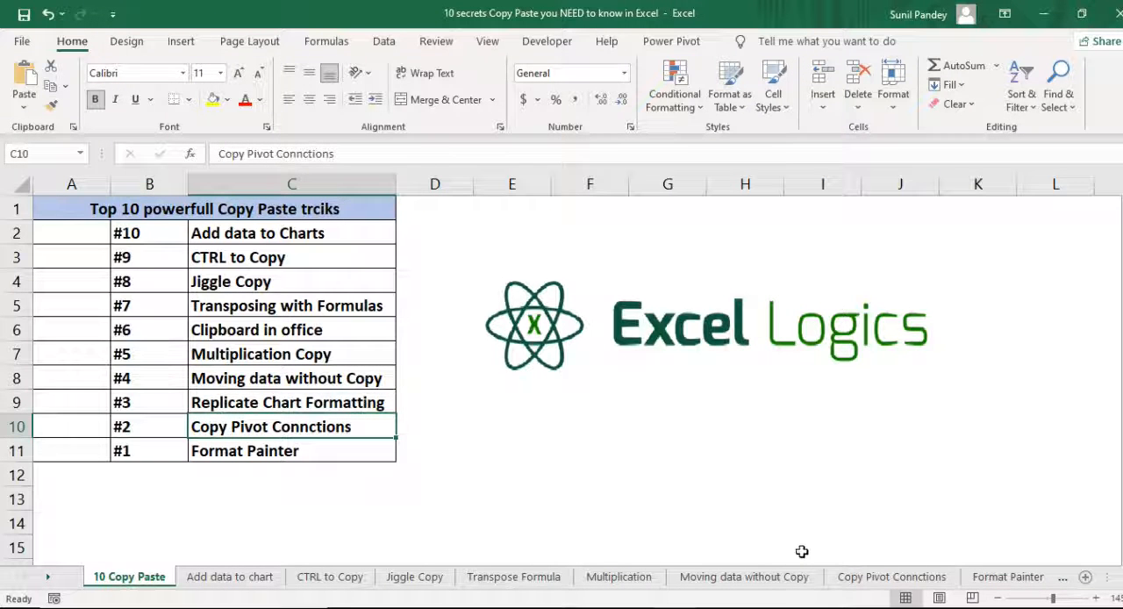
{"action": "left_click", "coordinate": [887, 576]}
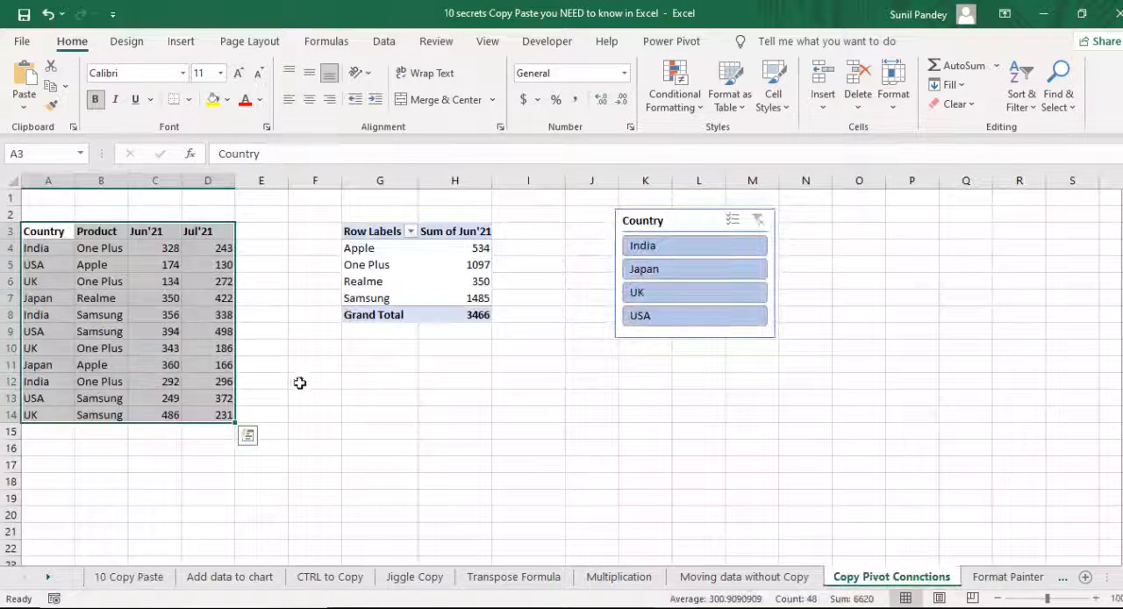
- Examine the source data in A3:D14, the Jun'21 PivotTable built from it, and the Country slicer
{"action": "left_click", "coordinate": [160, 314]}
{"action": "left_click", "coordinate": [371, 231]}
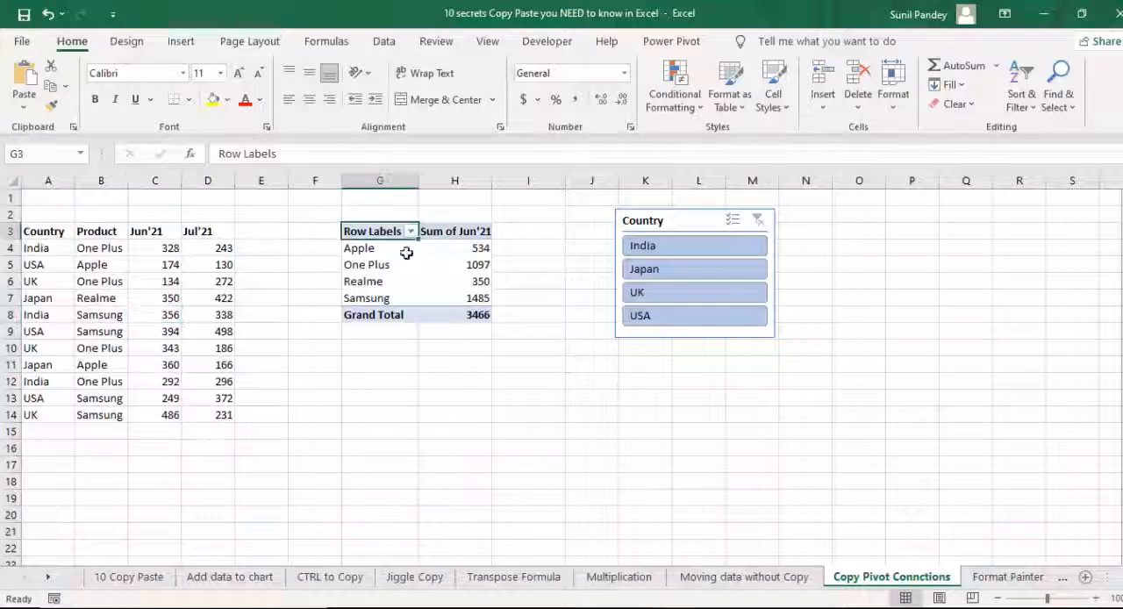
{"action": "left_click", "coordinate": [378, 265]}
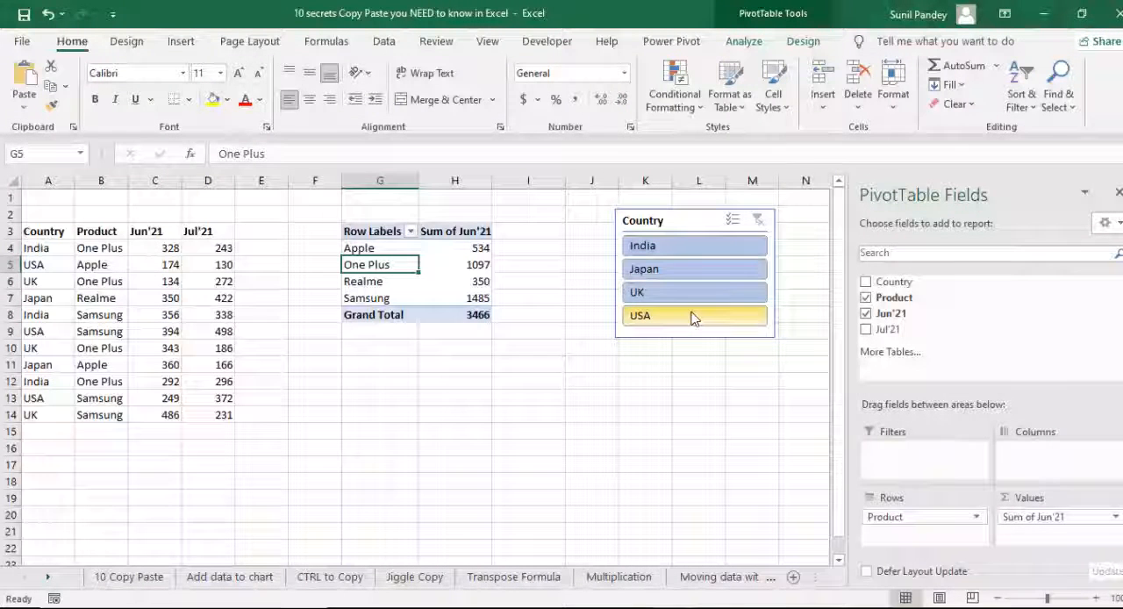
{"action": "left_click", "coordinate": [463, 256]}
{"action": "left_click", "coordinate": [462, 231]}
{"action": "left_click", "coordinate": [462, 263]}
{"action": "left_click", "coordinate": [464, 296]}
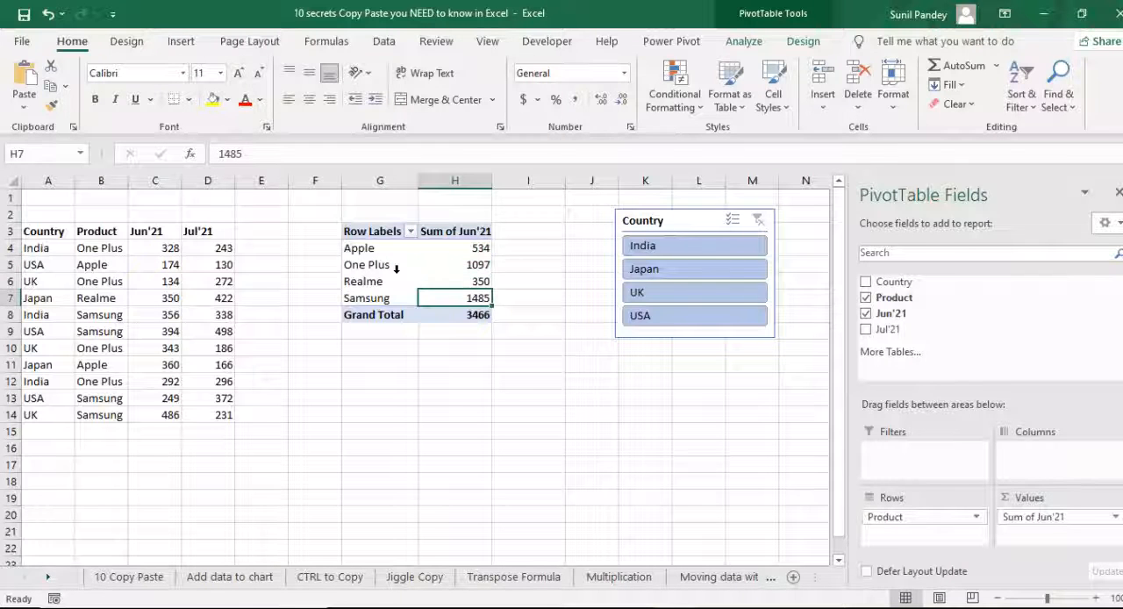
{"action": "left_click", "coordinate": [396, 268]}
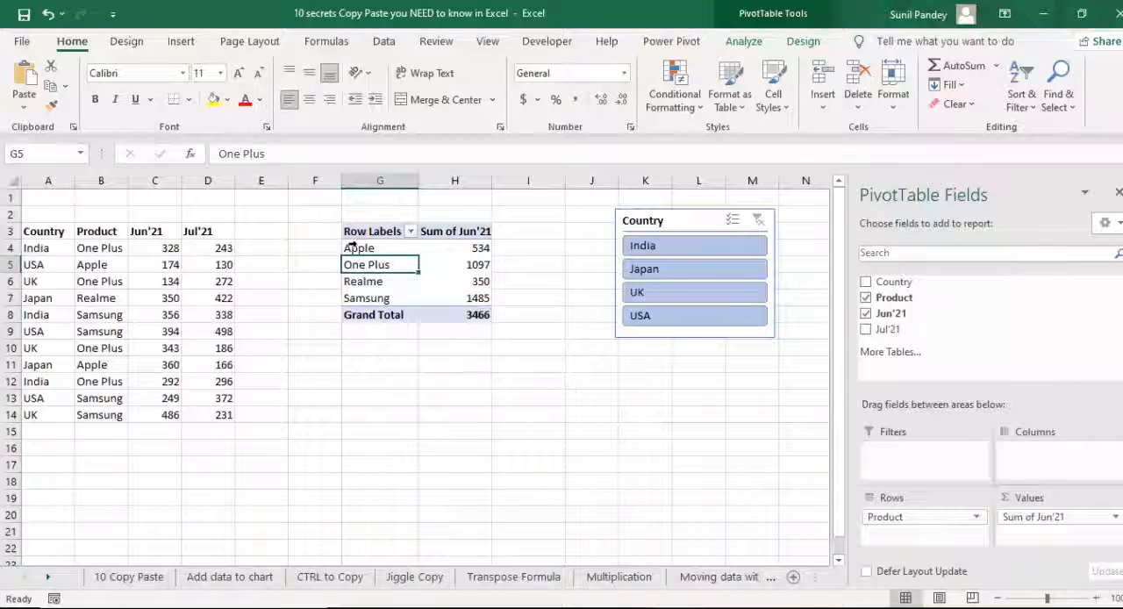
{"action": "left_click", "coordinate": [380, 376]}
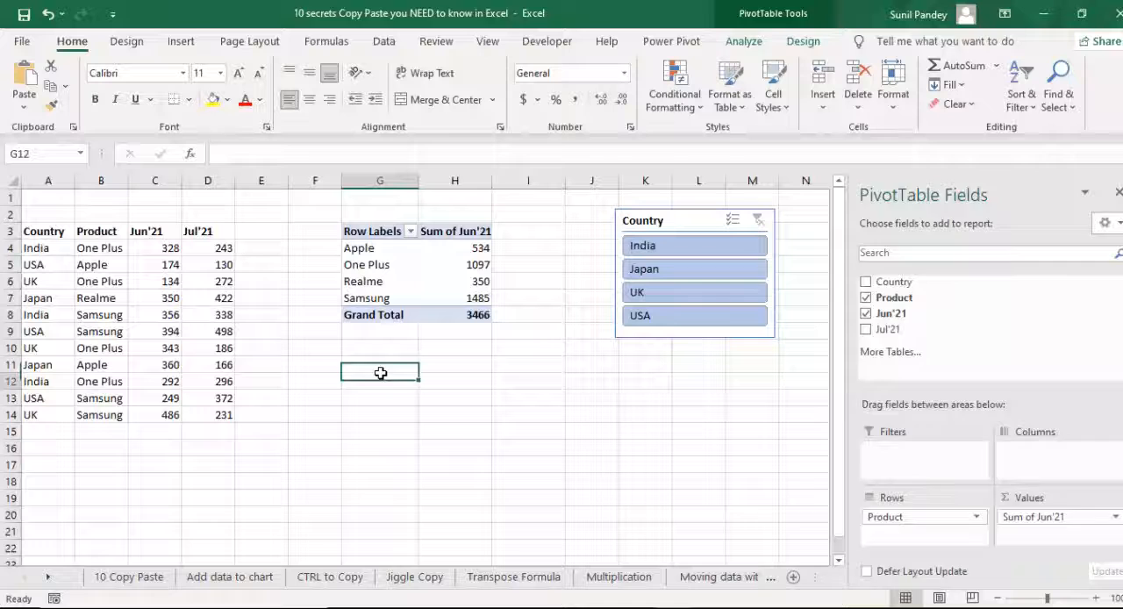
{"action": "left_click", "coordinate": [376, 248]}
{"action": "left_click_drag", "start_coordinate": [26, 231], "coordinate": [204, 409]}
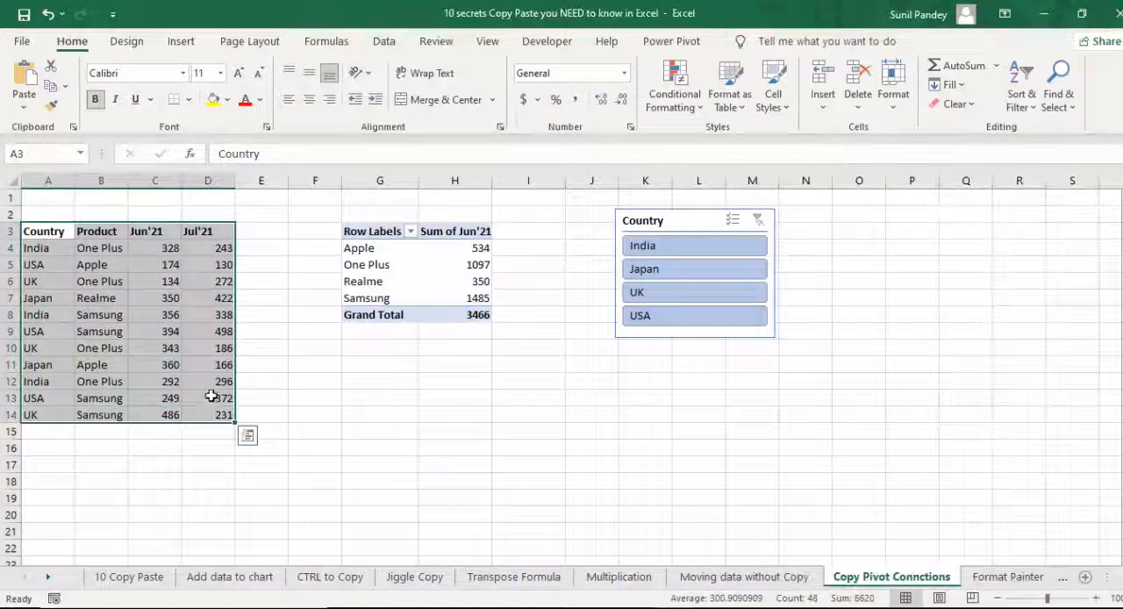
{"action": "left_click", "coordinate": [439, 375]}
- Create a PivotTable from A3:D14 at G12, based on the existing report, with Product in Rows and Jul'21 in Values
{"action": "left_click_drag", "start_coordinate": [62, 235], "coordinate": [227, 406]}
{"action": "key", "text": "alt+d"}
{"action": "key", "text": "p"}
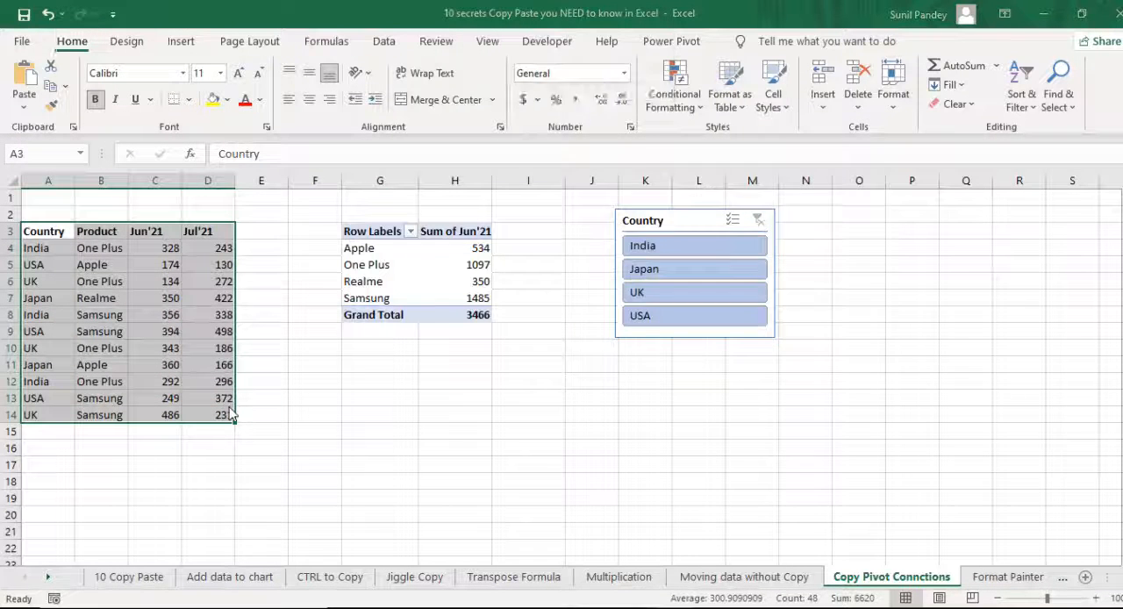
{"action": "left_click", "coordinate": [776, 349]}
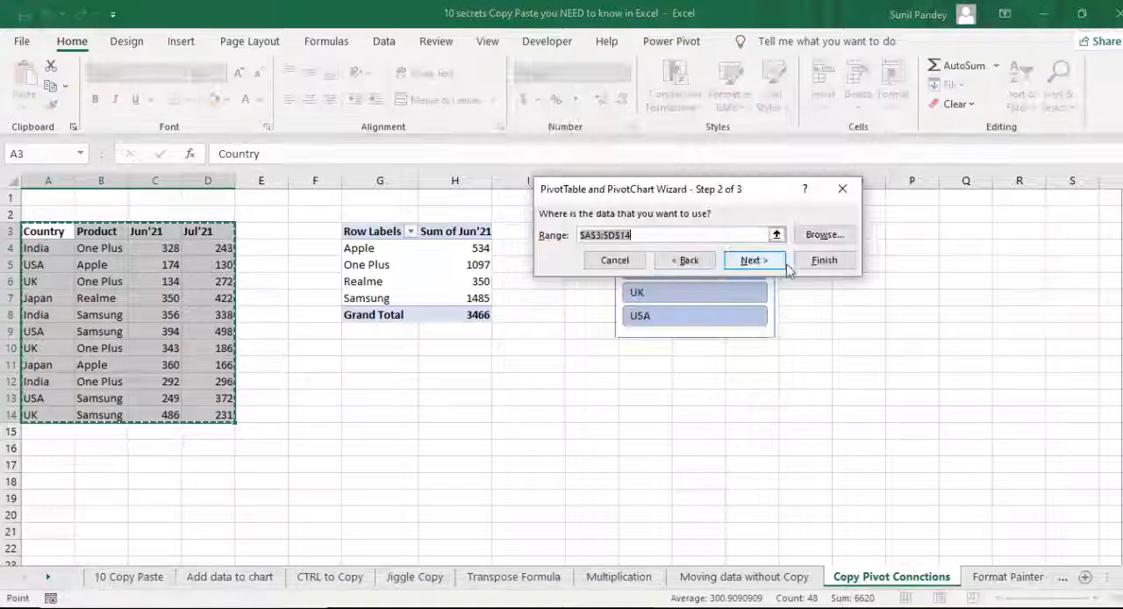
{"action": "left_click", "coordinate": [752, 259]}
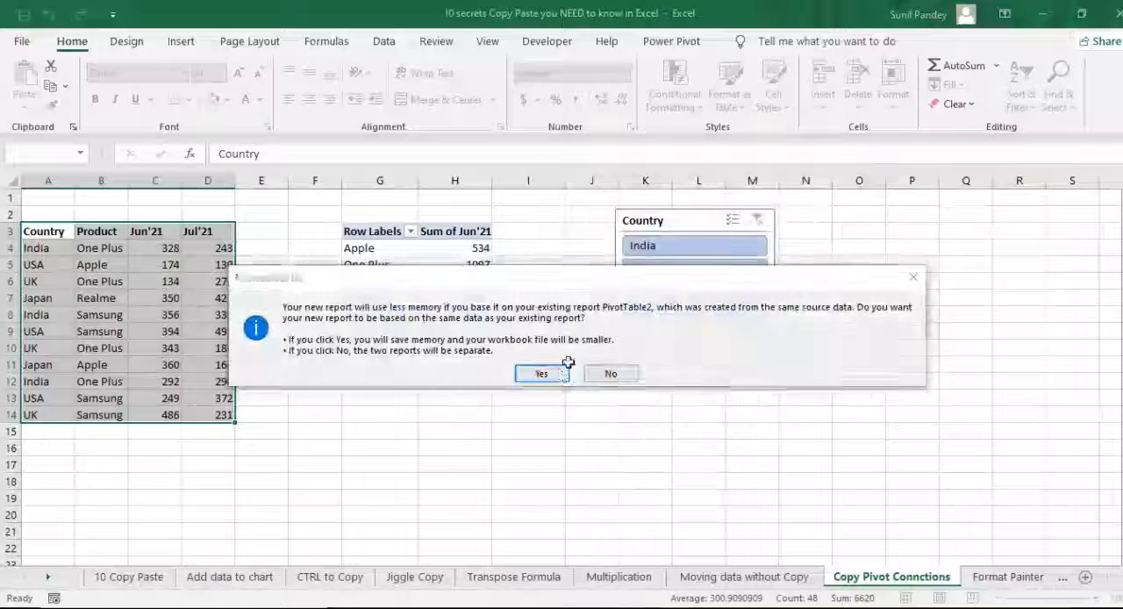
{"action": "left_click", "coordinate": [555, 374]}
{"action": "left_click", "coordinate": [755, 295]}
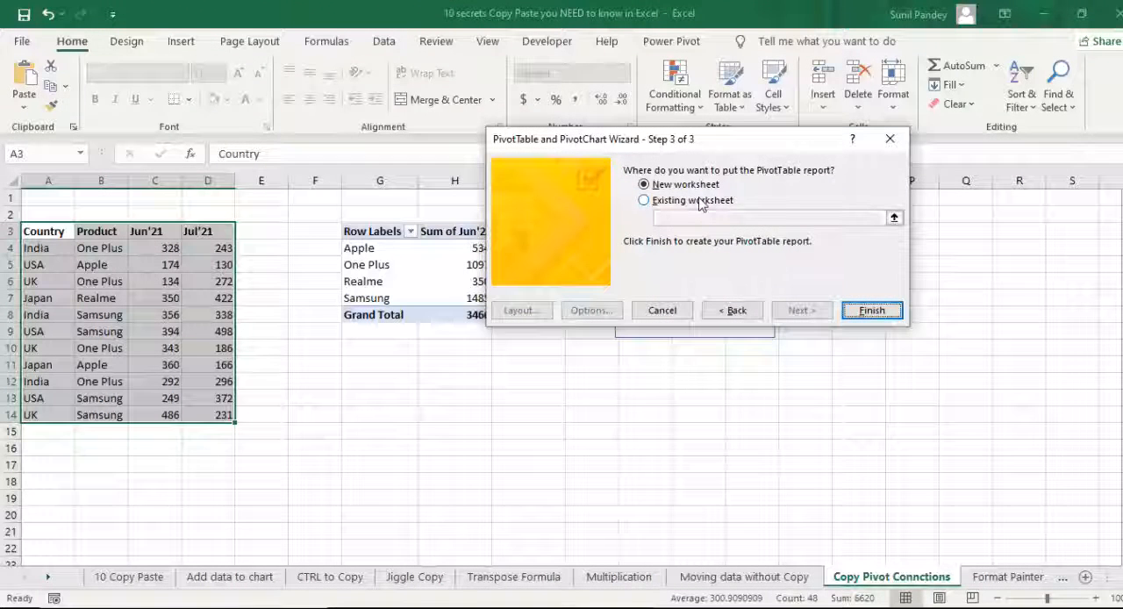
{"action": "left_click", "coordinate": [699, 200]}
{"action": "left_click", "coordinate": [380, 381]}
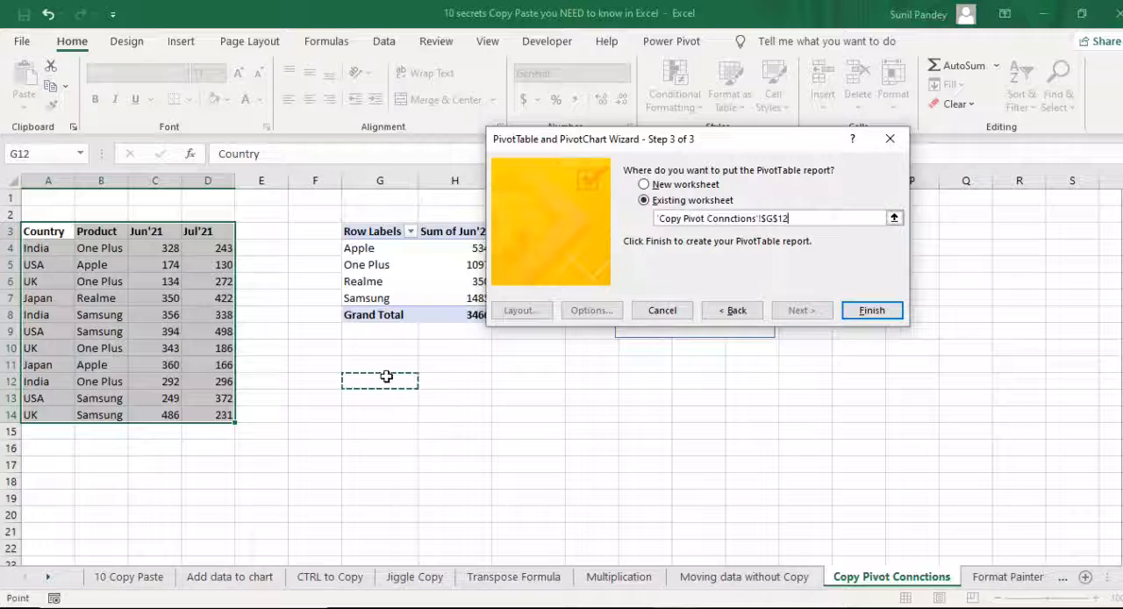
{"action": "left_click", "coordinate": [872, 311]}
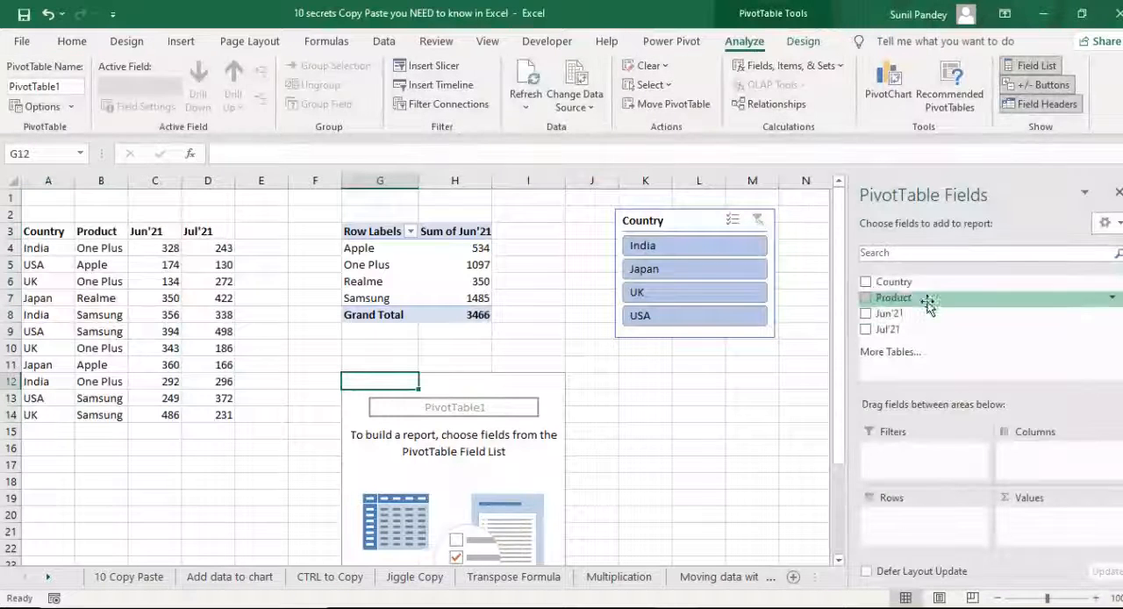
{"action": "left_click_drag", "start_coordinate": [915, 296], "coordinate": [920, 520]}
{"action": "left_click_drag", "start_coordinate": [896, 329], "coordinate": [1044, 523]}
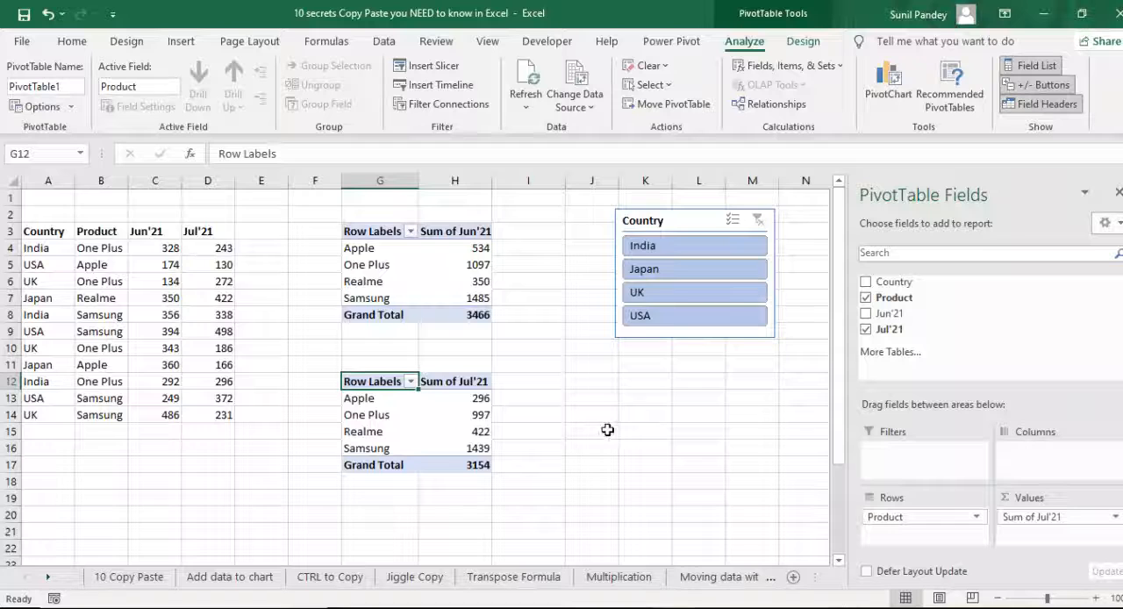
- Filter by UK, Japan and India with the Country slicer to check both PivotTables, and clear the filter
{"action": "left_click", "coordinate": [669, 295]}
{"action": "left_click", "coordinate": [669, 269]}
{"action": "left_click", "coordinate": [667, 246]}
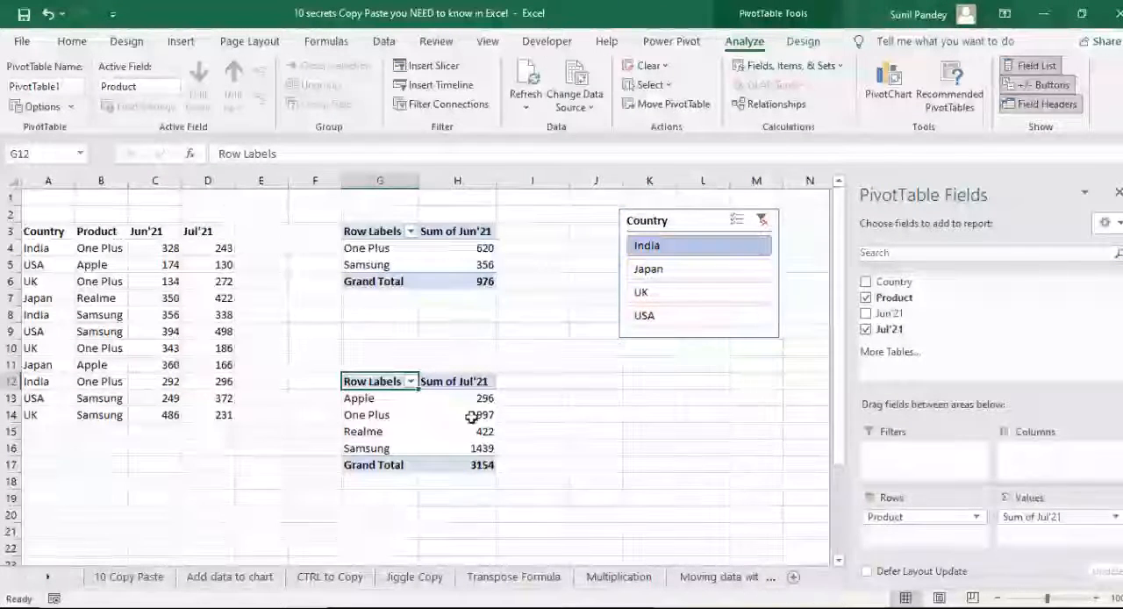
{"action": "left_click", "coordinate": [762, 221]}
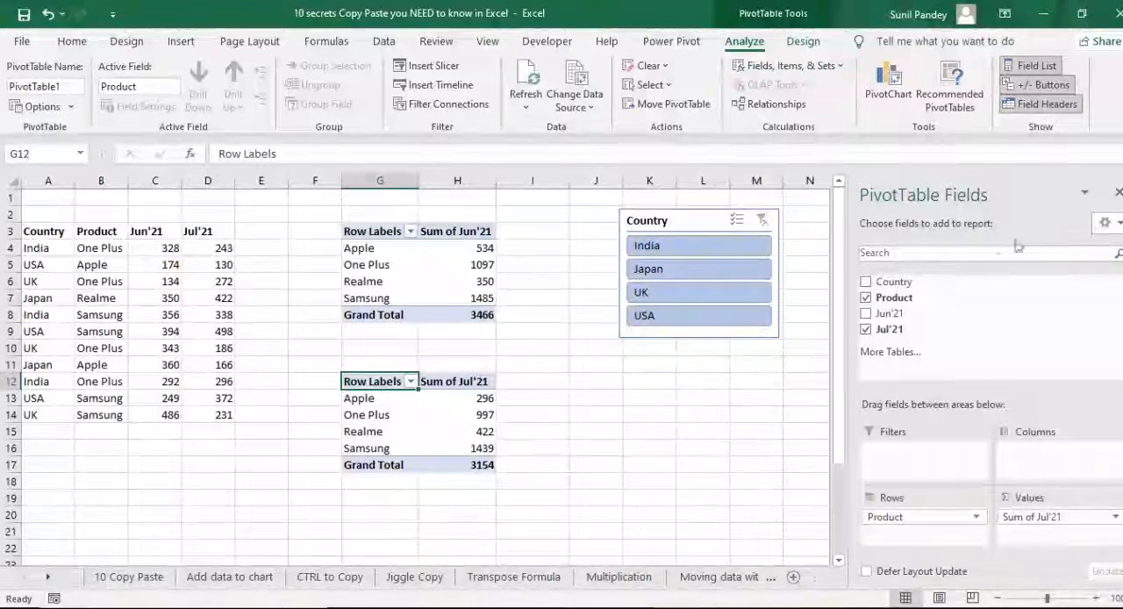
- Delete the Jul'21 PivotTable at G12
{"action": "left_click", "coordinate": [669, 398]}
{"action": "left_click_drag", "start_coordinate": [360, 364], "coordinate": [472, 487]}
{"action": "key", "text": "Delete"}
- Copy the Jun'21 PivotTable in G3:H8 and paste it at G11
{"action": "left_click_drag", "start_coordinate": [369, 231], "coordinate": [487, 316]}
{"action": "key", "text": "ctrl+c"}
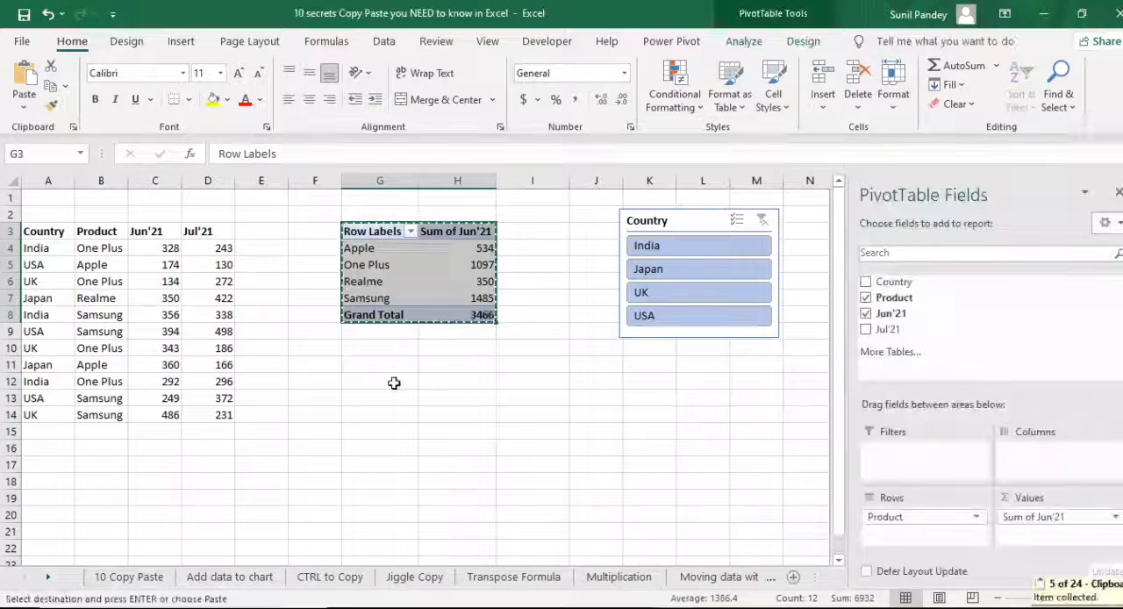
{"action": "left_click", "coordinate": [381, 365]}
{"action": "key", "text": "ctrl+v"}
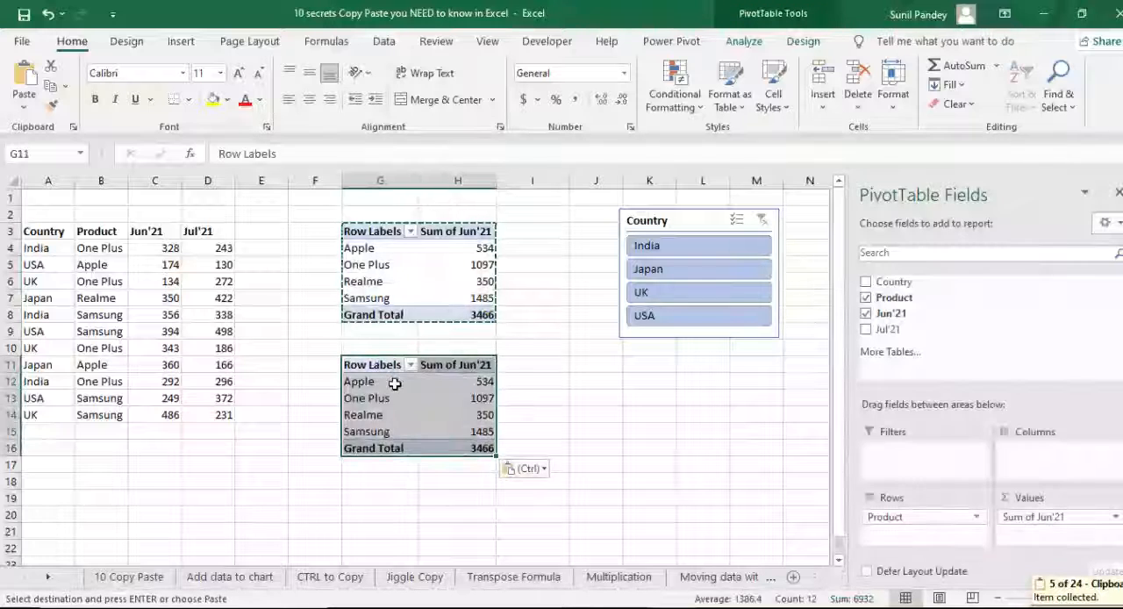
- Add Jul'21 to the Values of the copied PivotTable and remove Sum of Jun'21
{"action": "left_click", "coordinate": [386, 381]}
{"action": "left_click_drag", "start_coordinate": [890, 340], "coordinate": [1040, 536]}
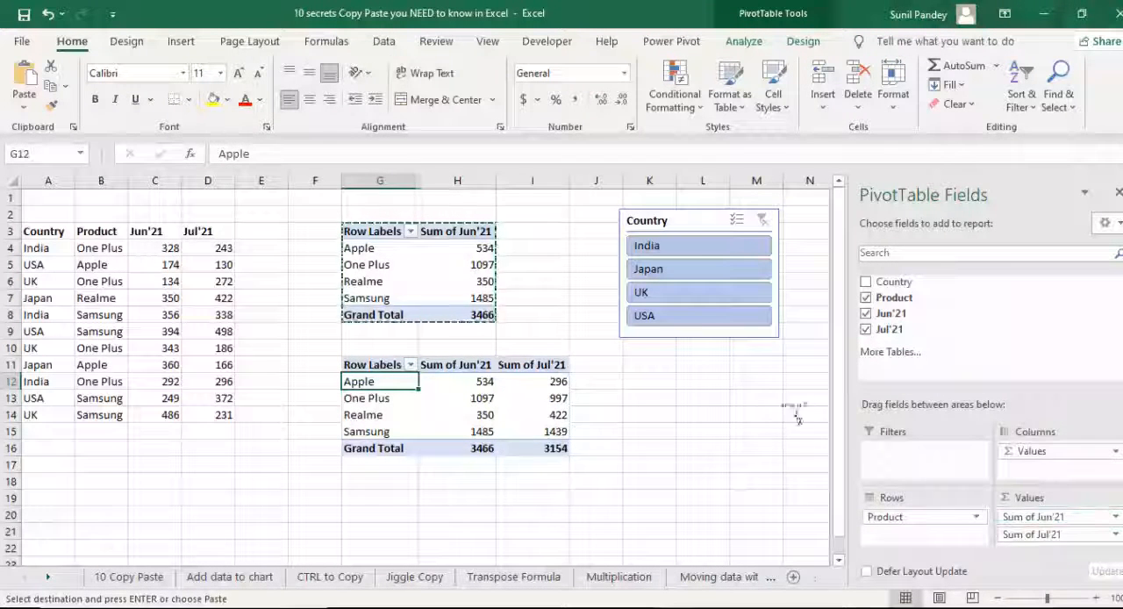
{"action": "left_click_drag", "start_coordinate": [797, 418], "coordinate": [795, 416]}
- Switch the Country slicer among Japan, UK, India and USA to test both PivotTables, and clear the filter
{"action": "left_click", "coordinate": [669, 269]}
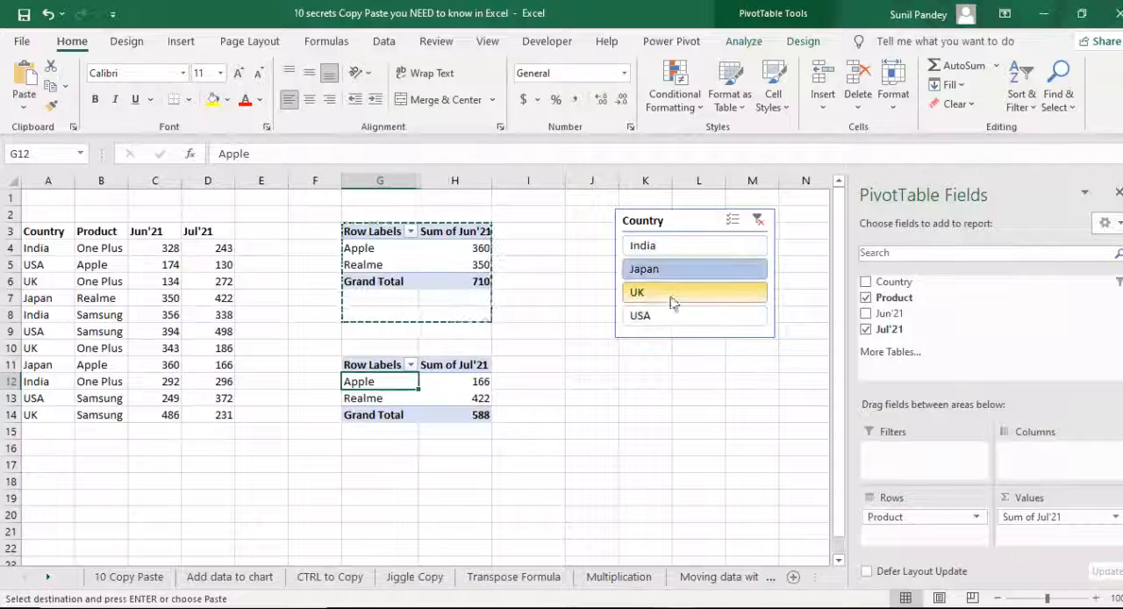
{"action": "left_click", "coordinate": [672, 299]}
{"action": "left_click", "coordinate": [646, 246]}
{"action": "left_click", "coordinate": [647, 268]}
{"action": "left_click", "coordinate": [659, 296]}
{"action": "left_click", "coordinate": [641, 316]}
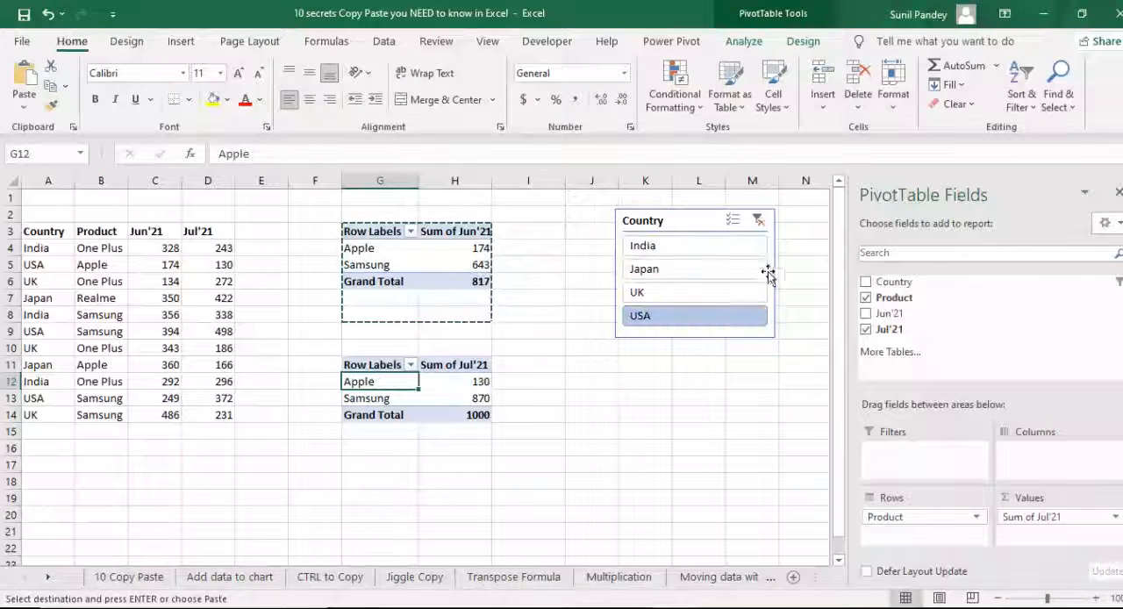
{"action": "left_click", "coordinate": [759, 220]}
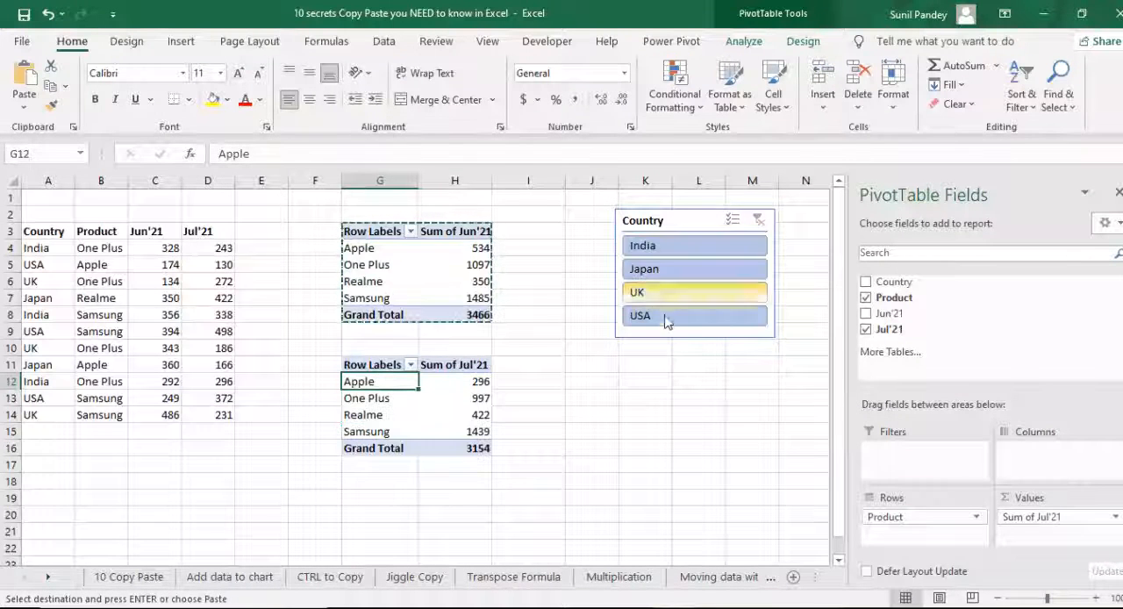
- Select entry #1, Format Painter, on the 10 Copy Paste sheet and open the Format Painter sheet
{"action": "left_click", "coordinate": [116, 581]}
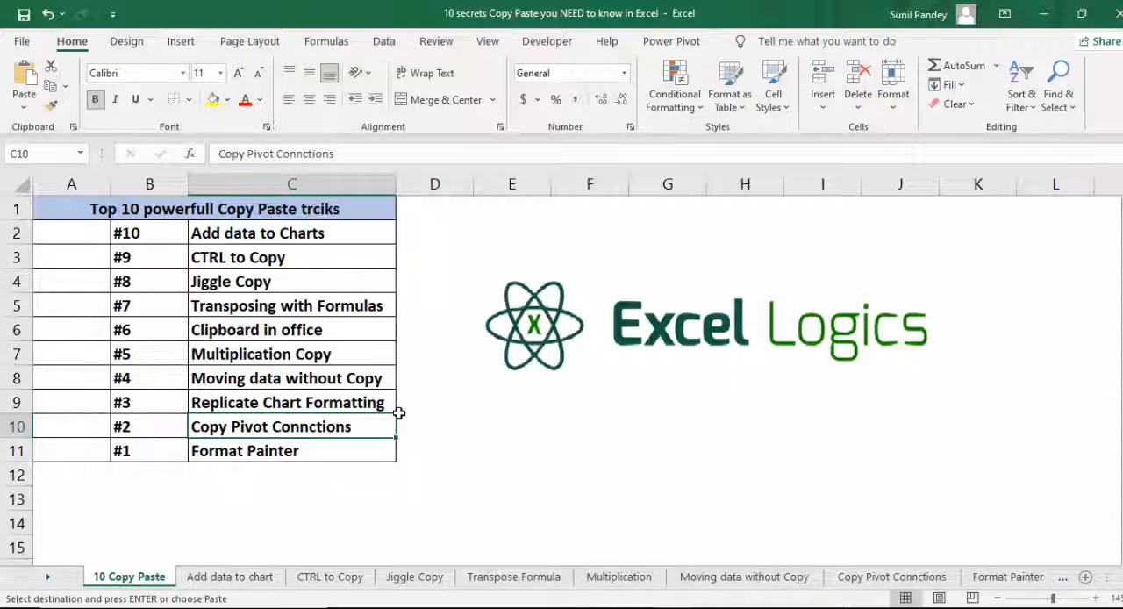
{"action": "key", "text": "Down"}
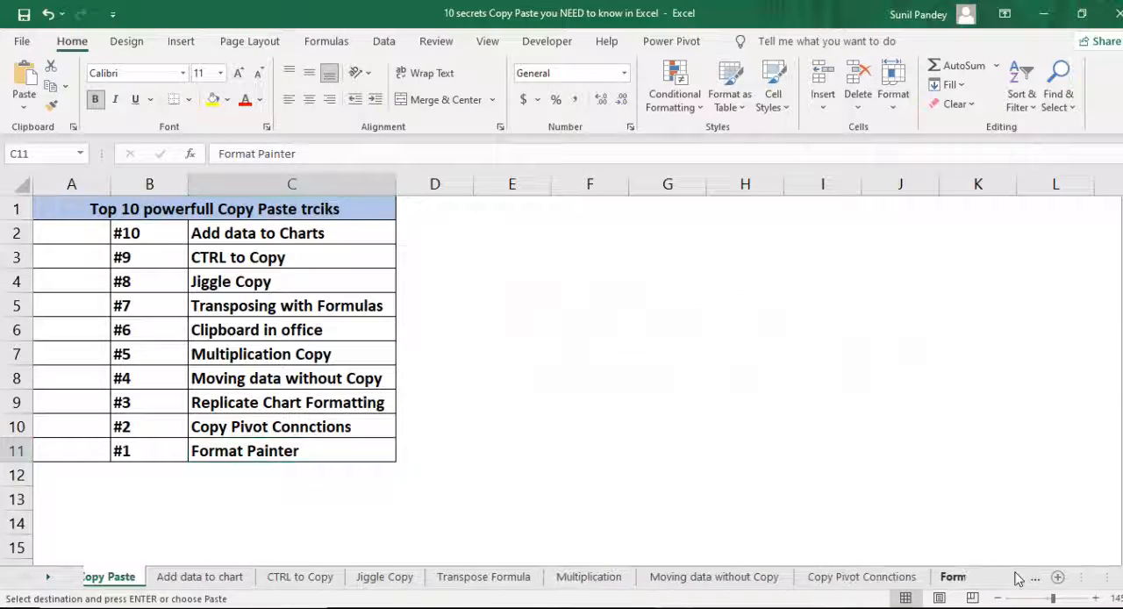
{"action": "left_click", "coordinate": [1016, 576]}
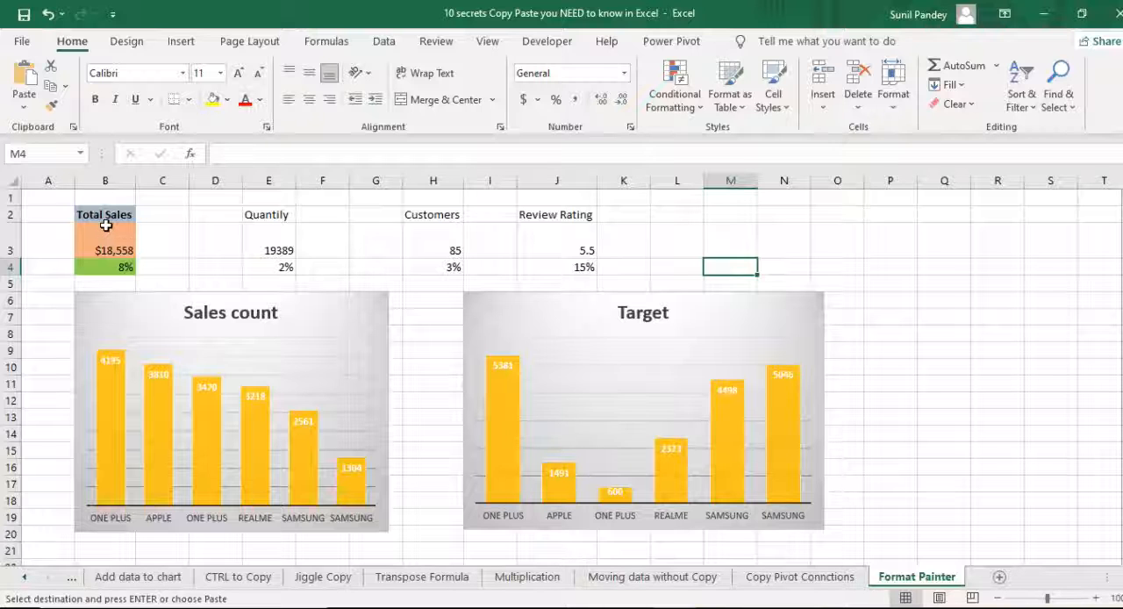
- Compare the formatting of the Total Sales cells B2:B4 with the Quantily, Customers and Review Rating cells in rows 2 to 4
{"action": "left_click_drag", "start_coordinate": [105, 216], "coordinate": [115, 261]}
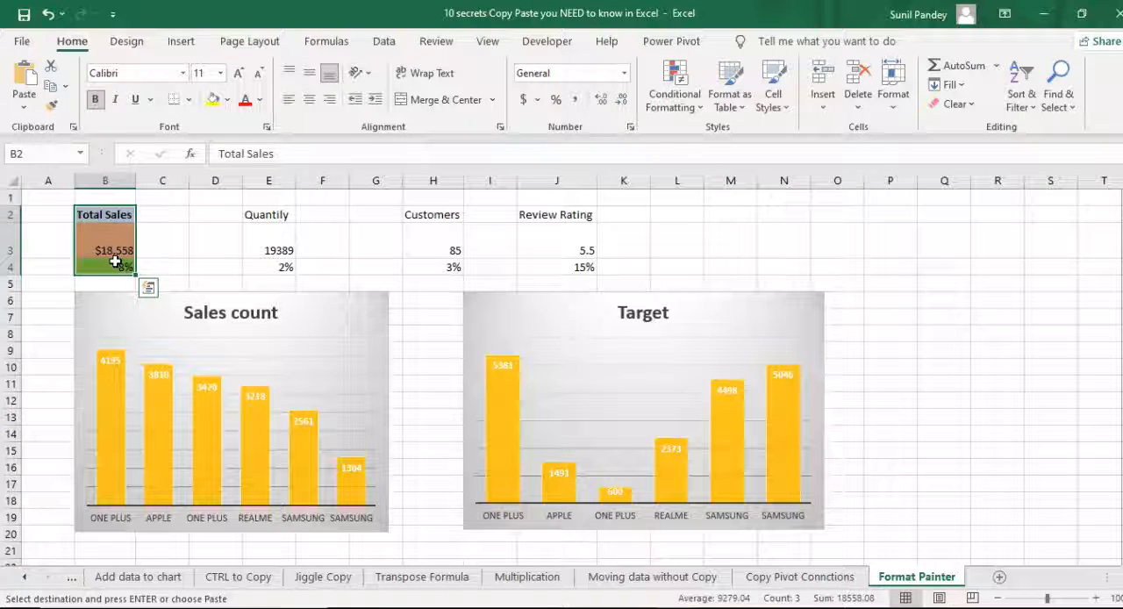
{"action": "left_click", "coordinate": [711, 238]}
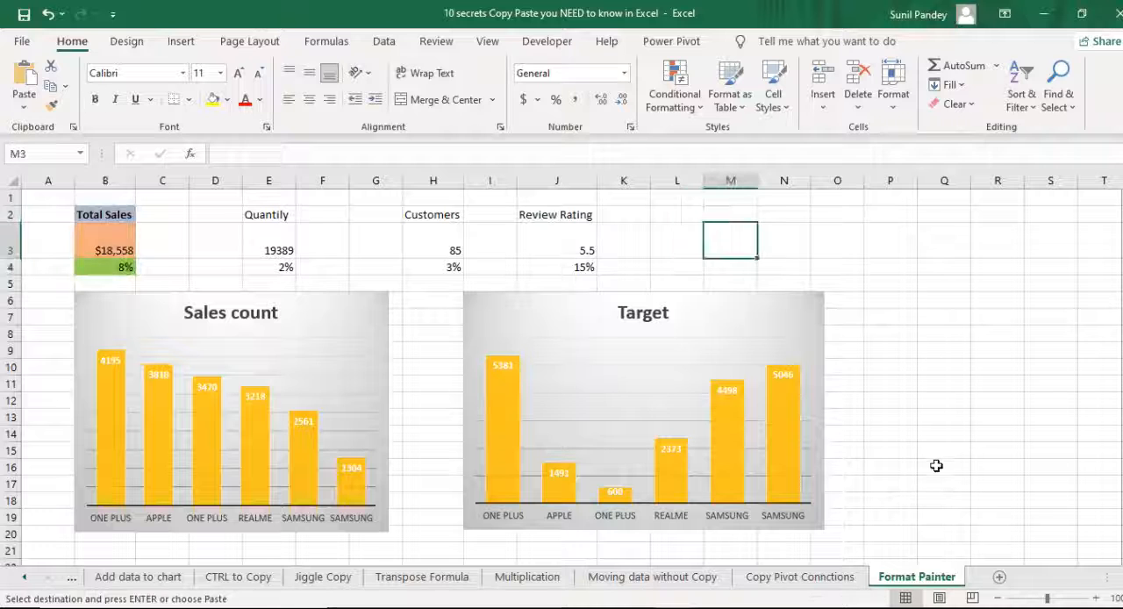
{"action": "left_click_drag", "start_coordinate": [122, 215], "coordinate": [124, 265]}
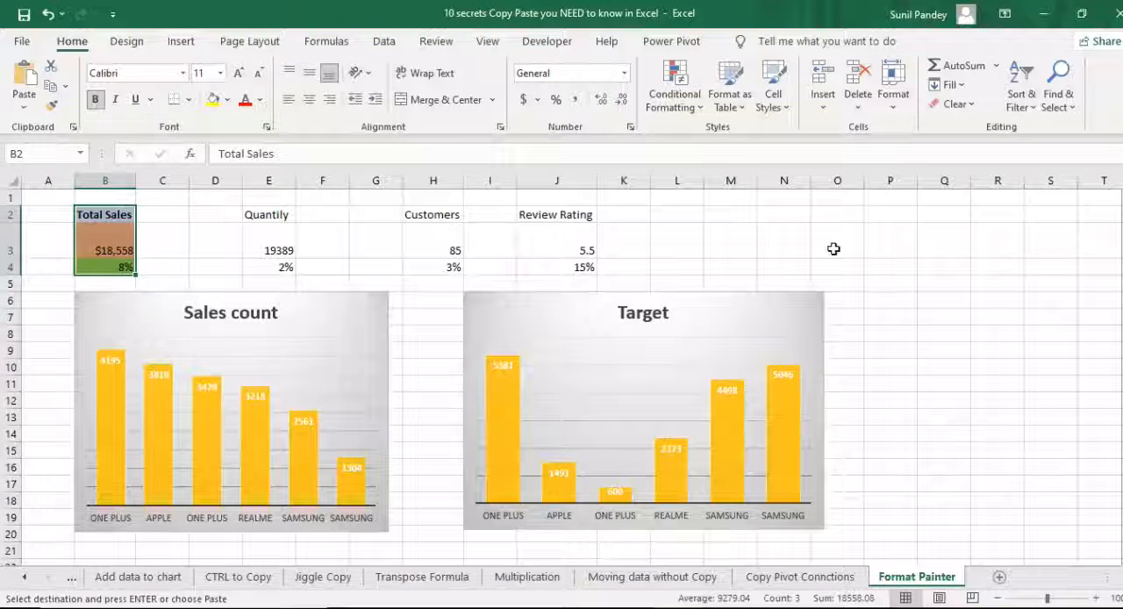
{"action": "left_click_drag", "start_coordinate": [261, 214], "coordinate": [263, 266]}
{"action": "key", "text": "ctrl+v"}
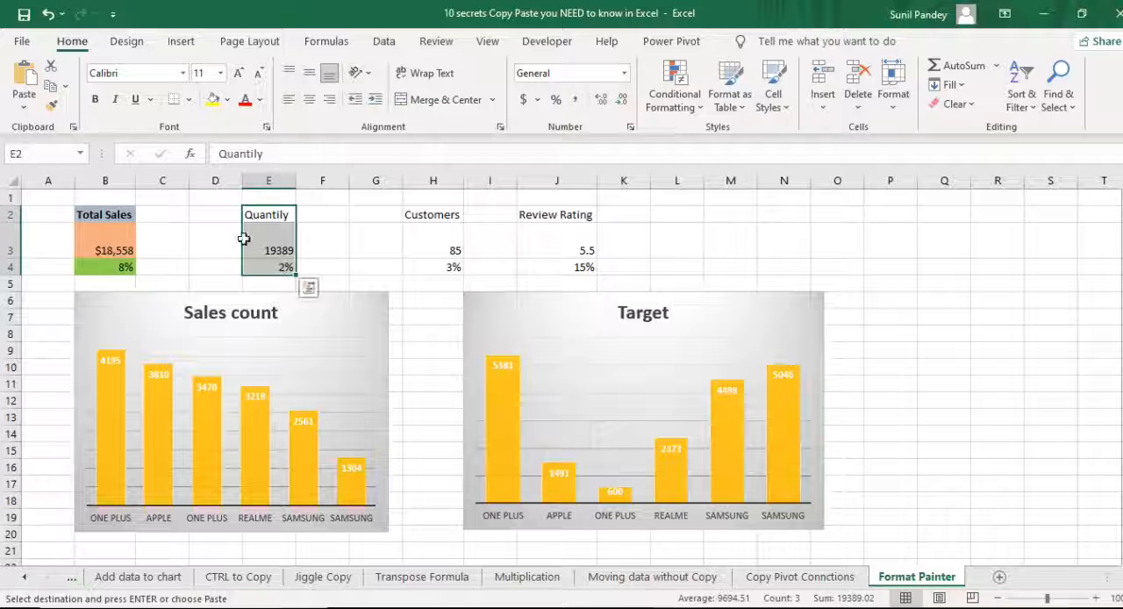
{"action": "left_click_drag", "start_coordinate": [439, 225], "coordinate": [446, 262]}
{"action": "key", "text": "ctrl+v"}
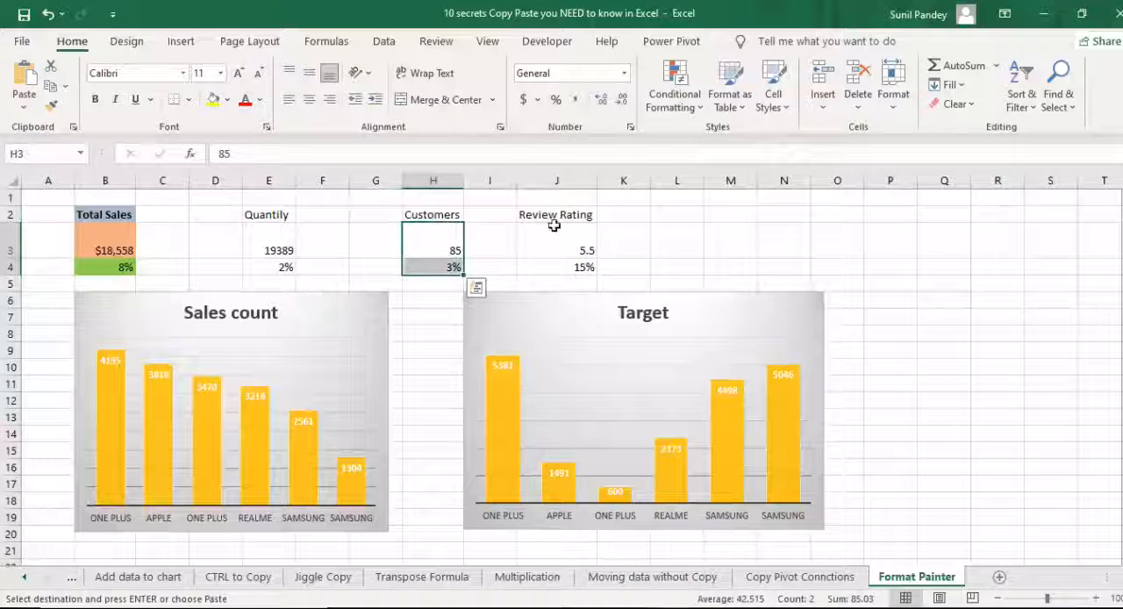
{"action": "left_click_drag", "start_coordinate": [577, 216], "coordinate": [602, 269]}
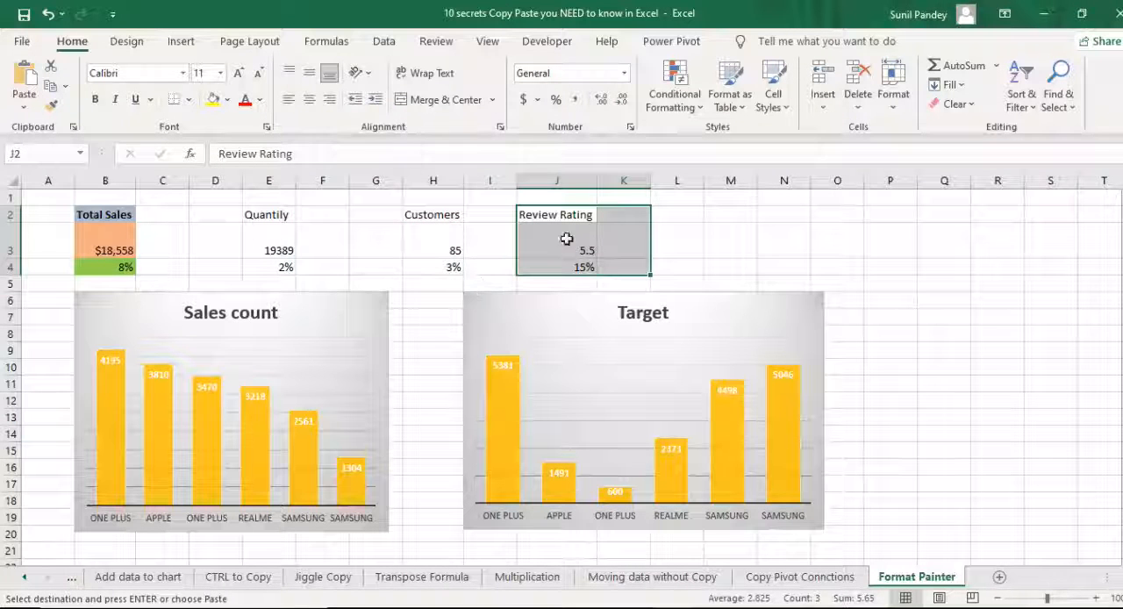
{"action": "left_click", "coordinate": [115, 214]}
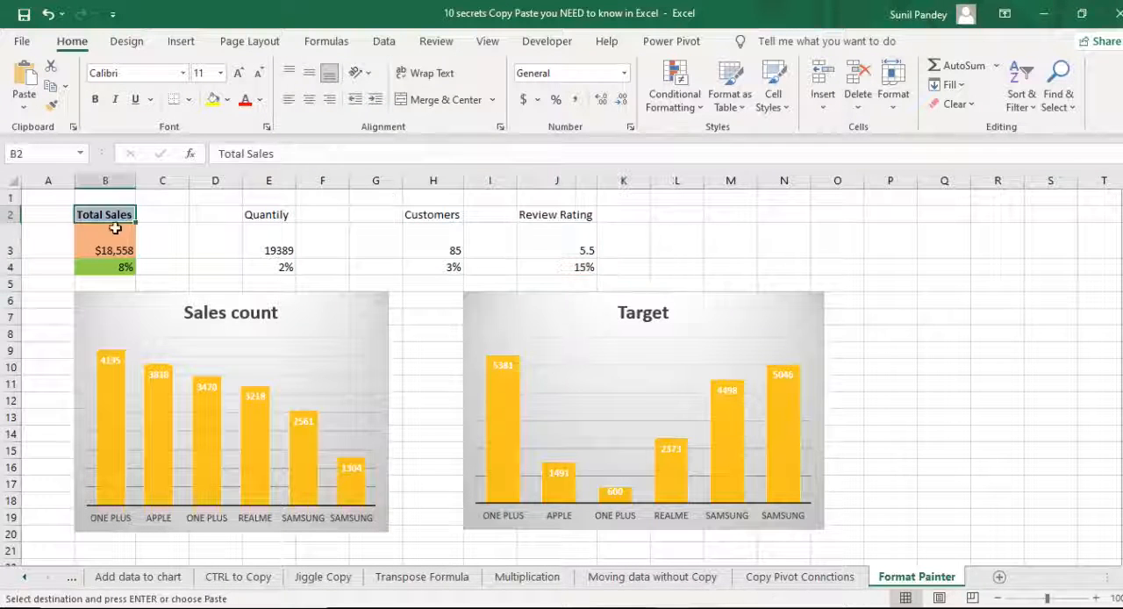
{"action": "left_click_drag", "start_coordinate": [115, 230], "coordinate": [105, 263]}
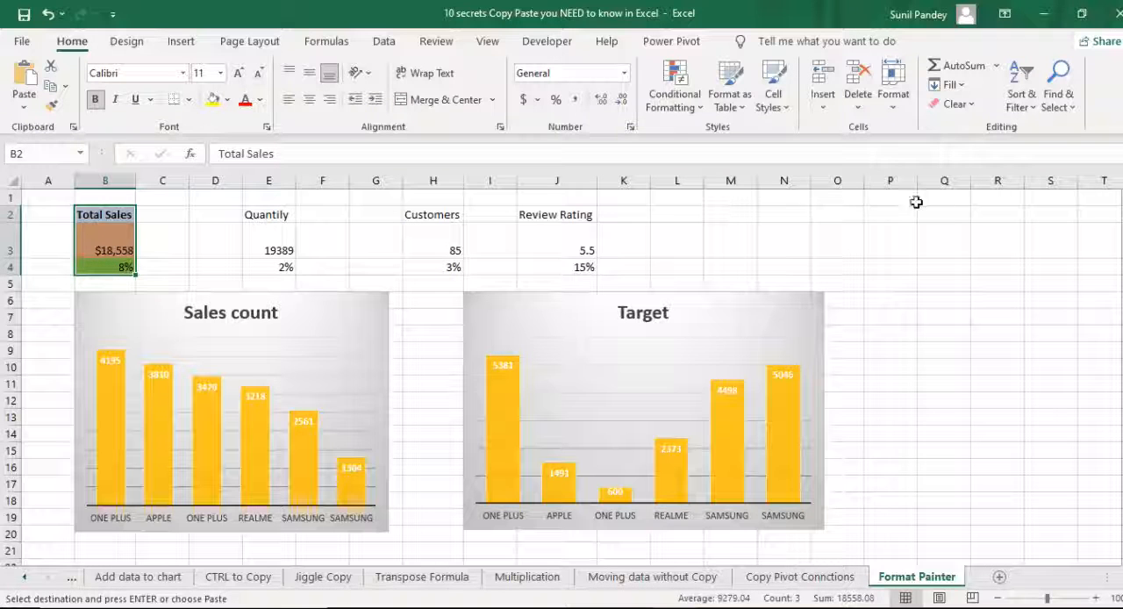
{"action": "key", "text": "Right"}
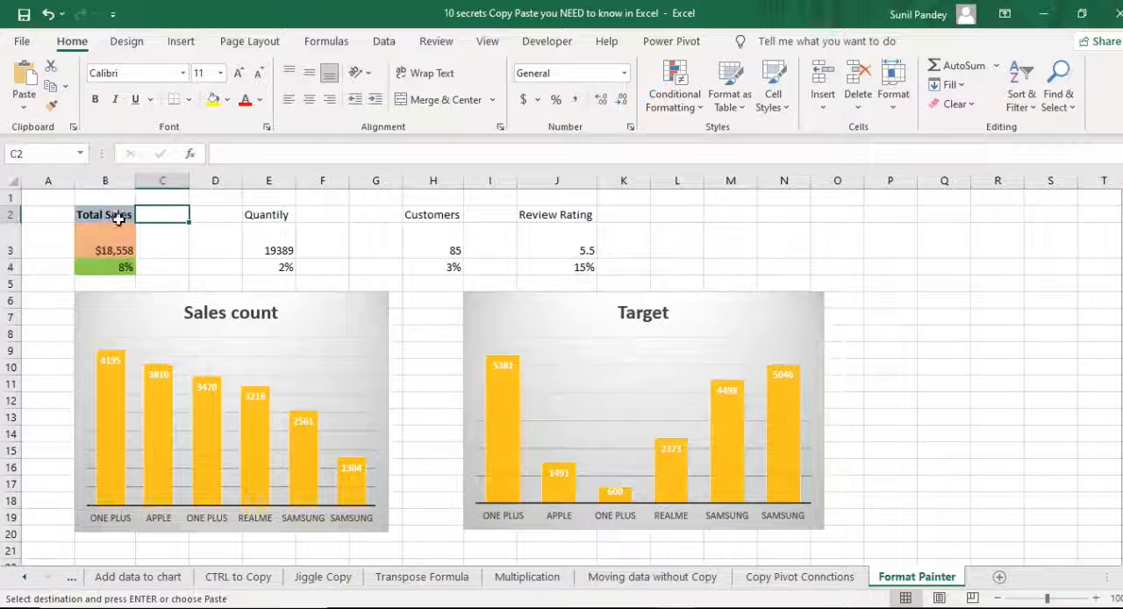
- Apply the formatting of B2:B4 to E2:E4, H2:H4 and J2:J4 with a locked Format Painter, and return to the 10 Copy Paste sheet
{"action": "left_click_drag", "start_coordinate": [115, 217], "coordinate": [107, 265]}
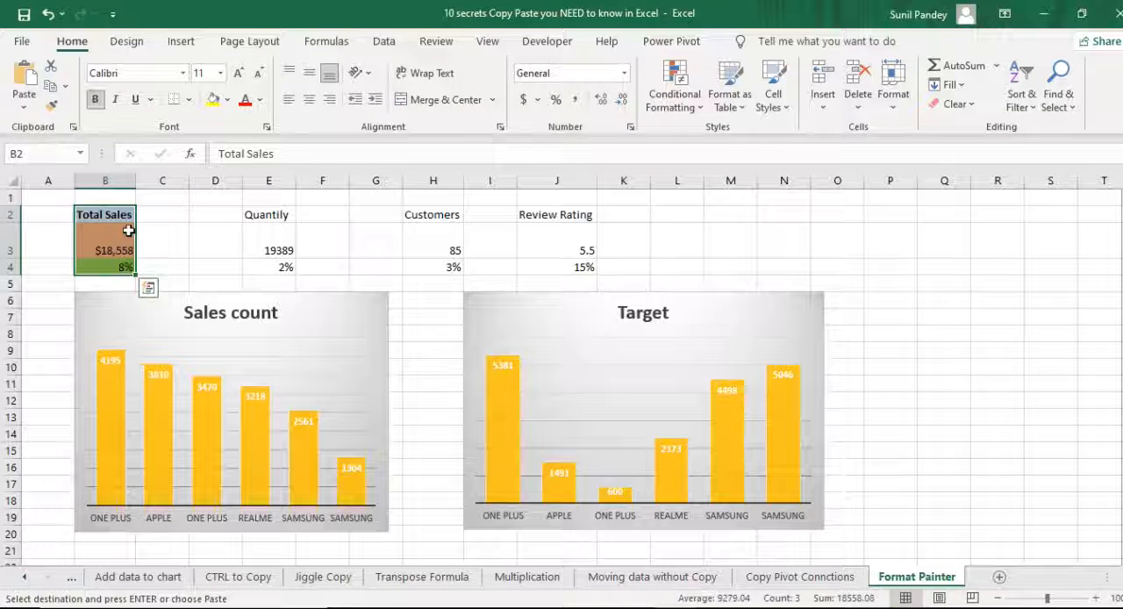
{"action": "left_click", "coordinate": [53, 106]}
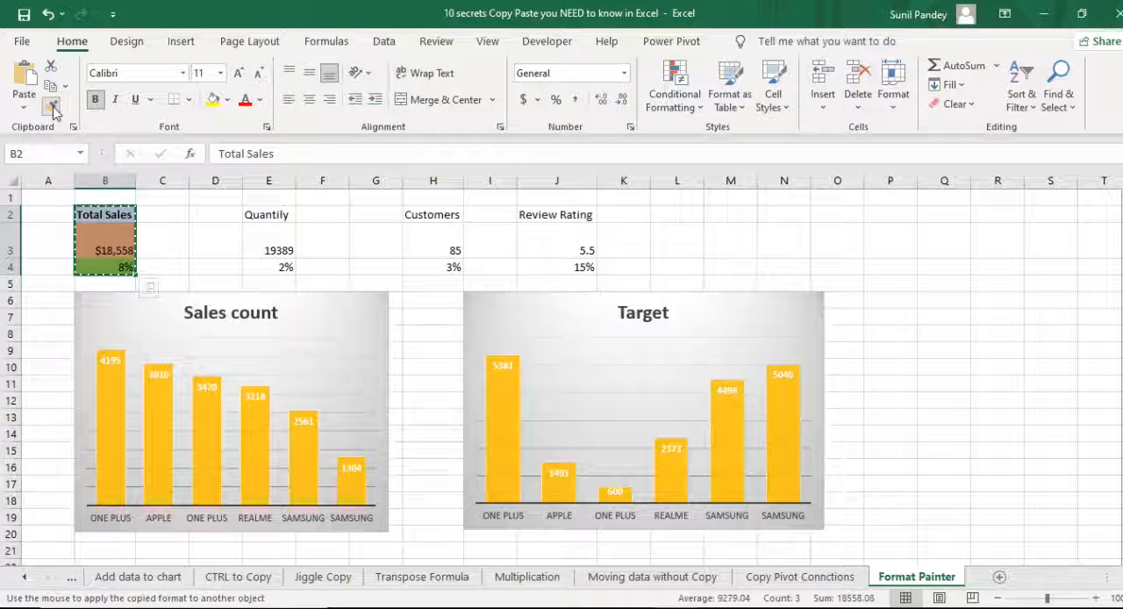
{"action": "left_click_drag", "start_coordinate": [278, 227], "coordinate": [272, 265]}
{"action": "left_click_drag", "start_coordinate": [446, 216], "coordinate": [447, 265]}
{"action": "left_click_drag", "start_coordinate": [576, 216], "coordinate": [575, 254]}
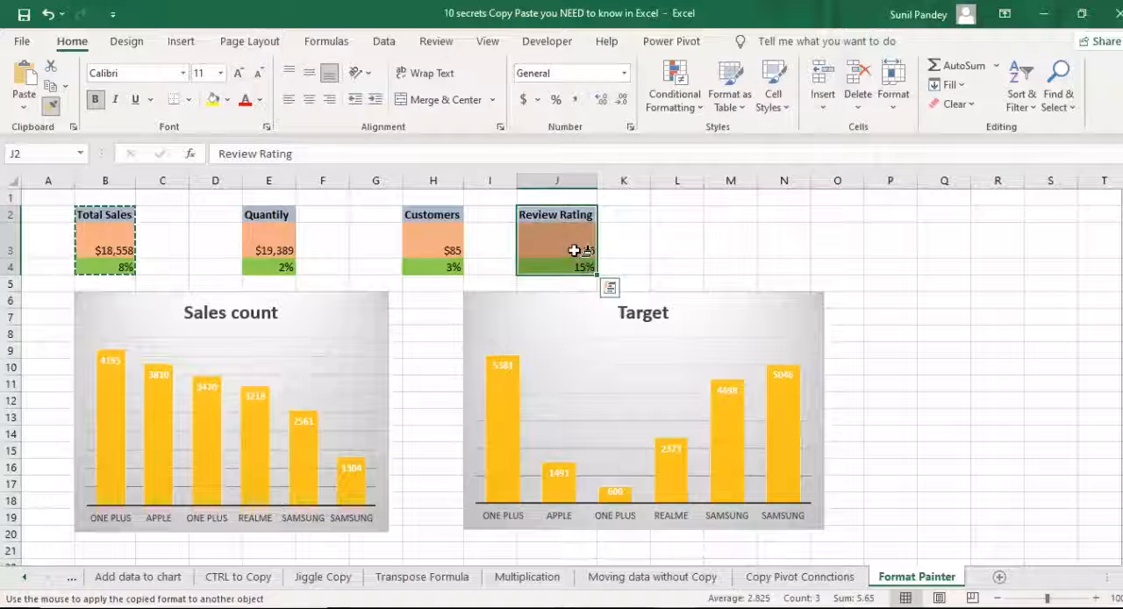
{"action": "key", "text": "Escape"}
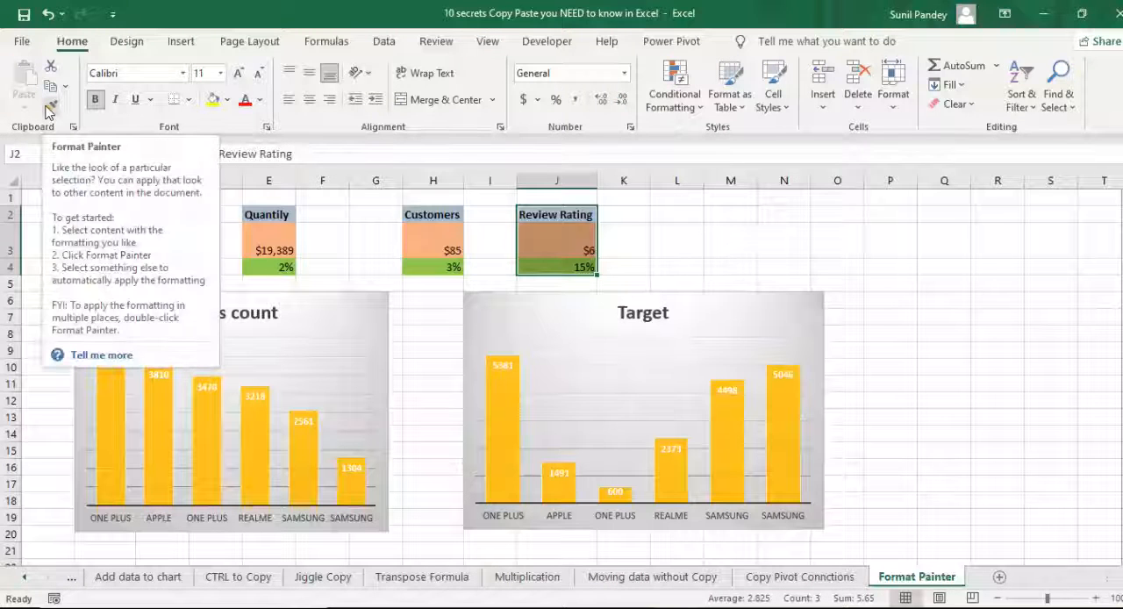
{"action": "left_click", "coordinate": [29, 582]}
{"action": "left_click", "coordinate": [52, 579]}
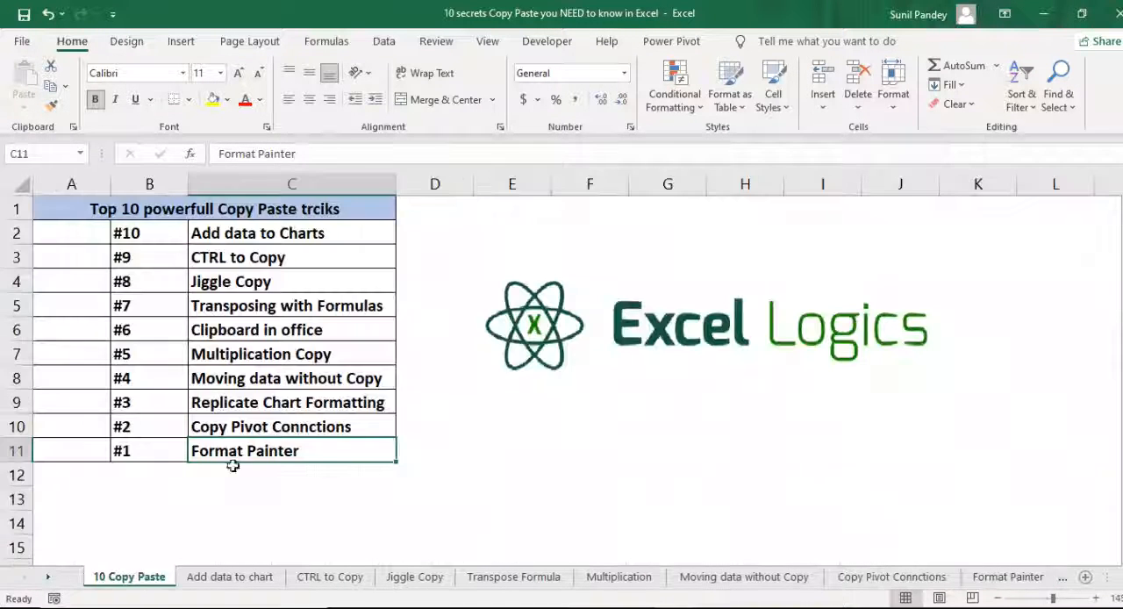